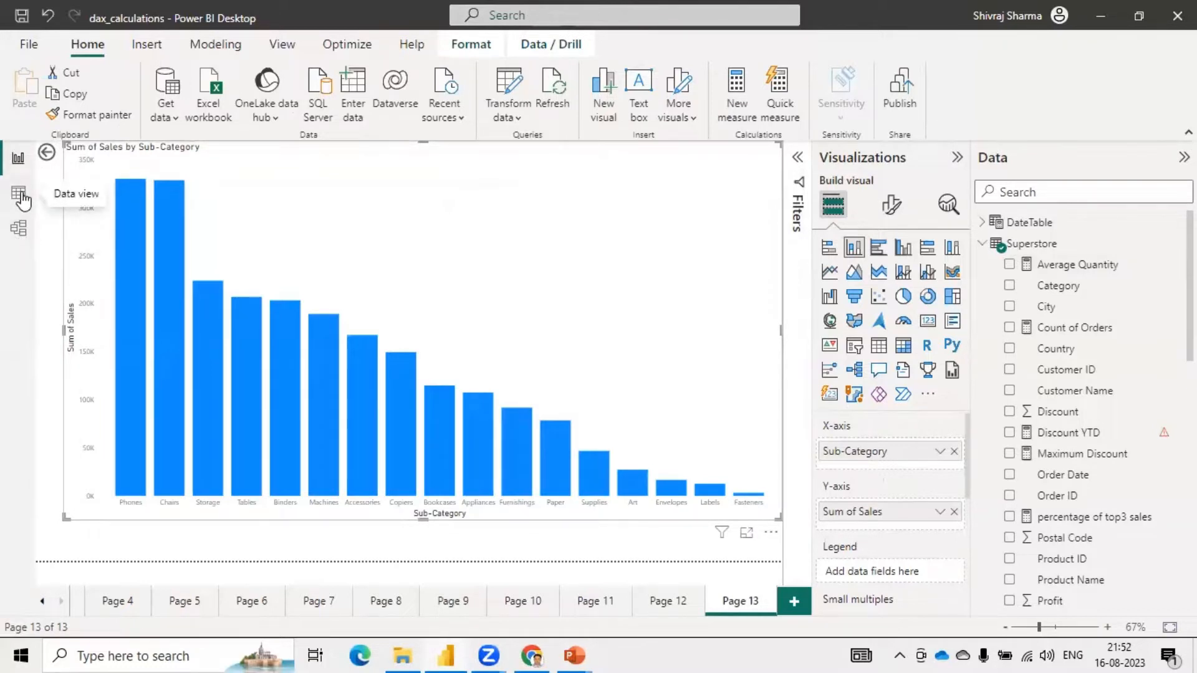
Show the Superstore table's rows in Data view.
click(19, 195)
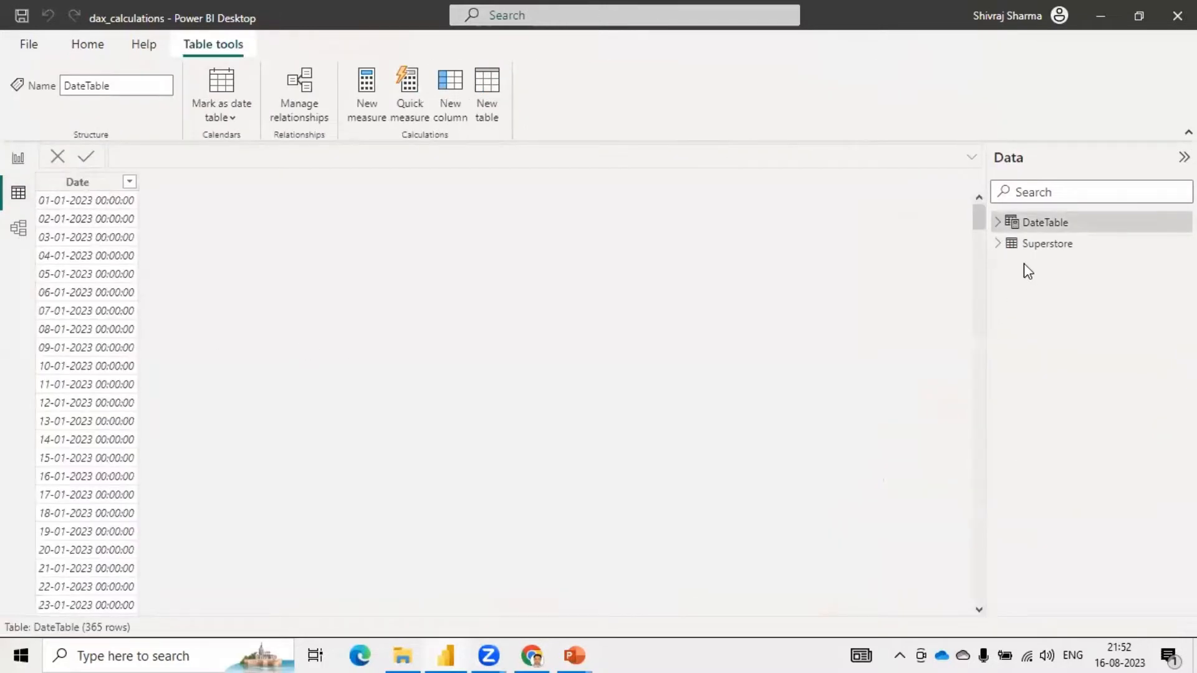
double_click(1047, 244)
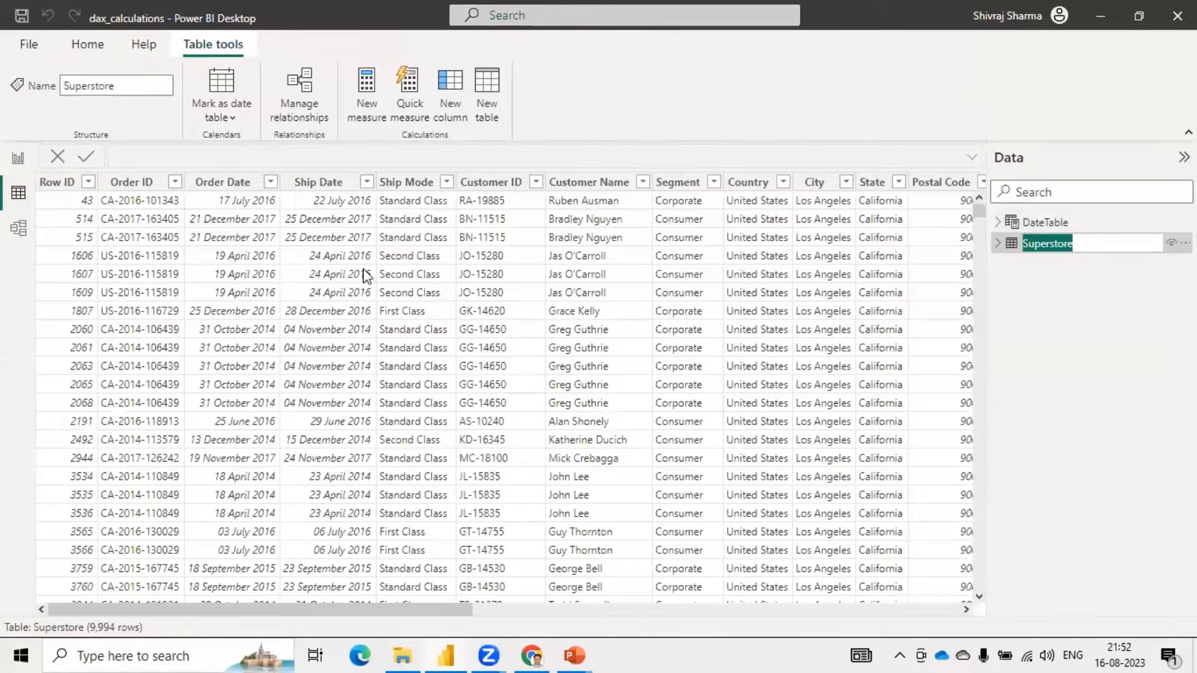
click(363, 270)
click(365, 275)
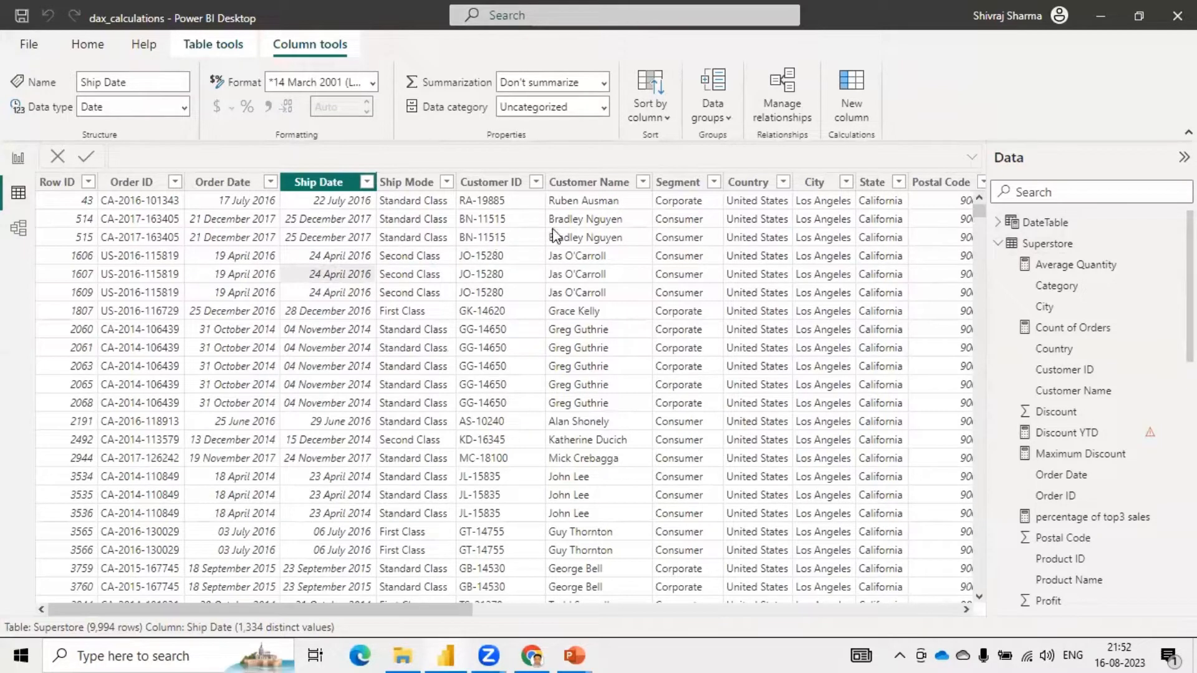
Delete the Customer Name column from the Superstore table.
click(590, 182)
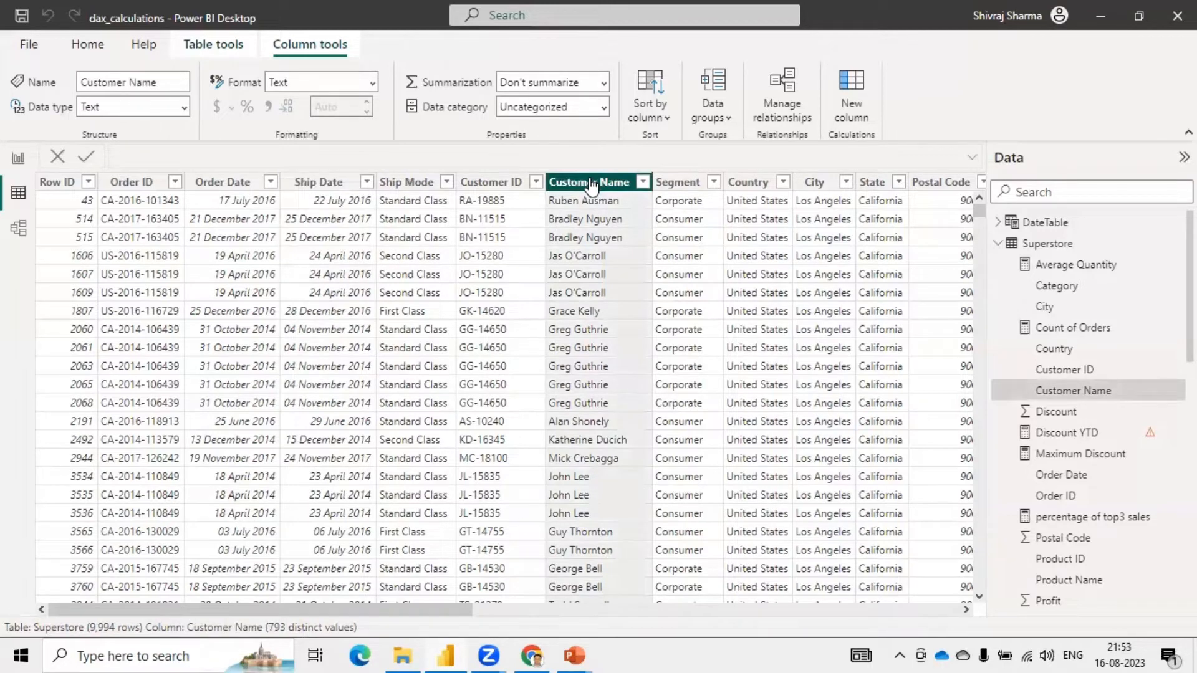
right_click(592, 185)
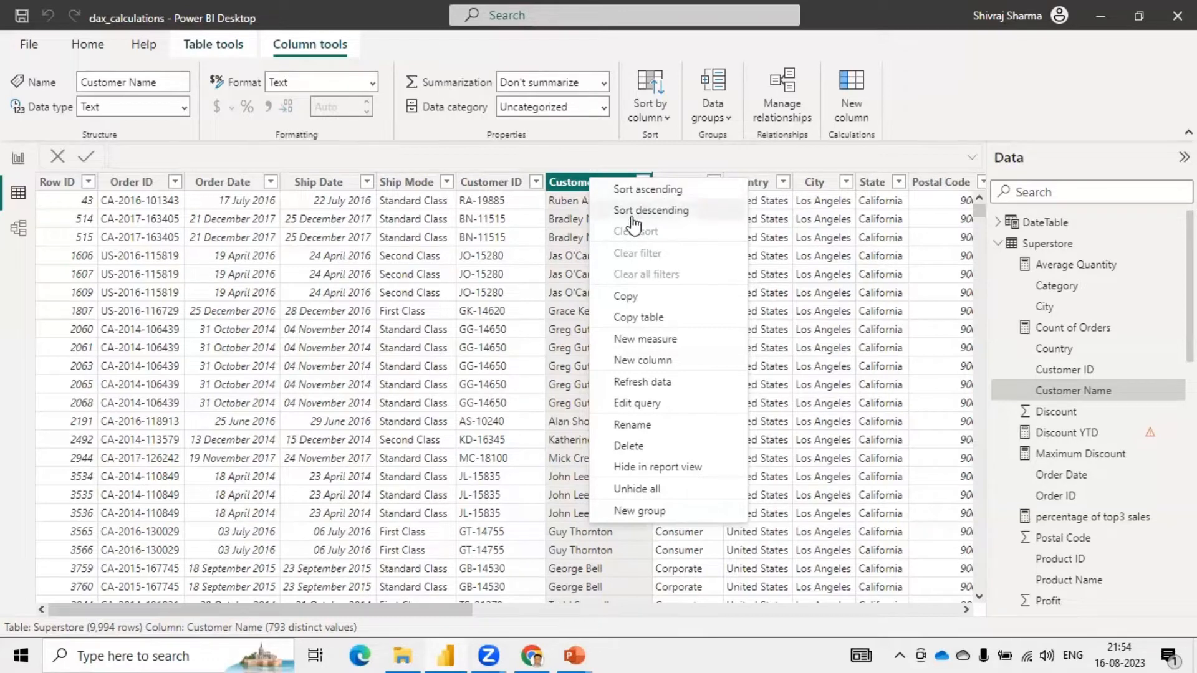
click(628, 447)
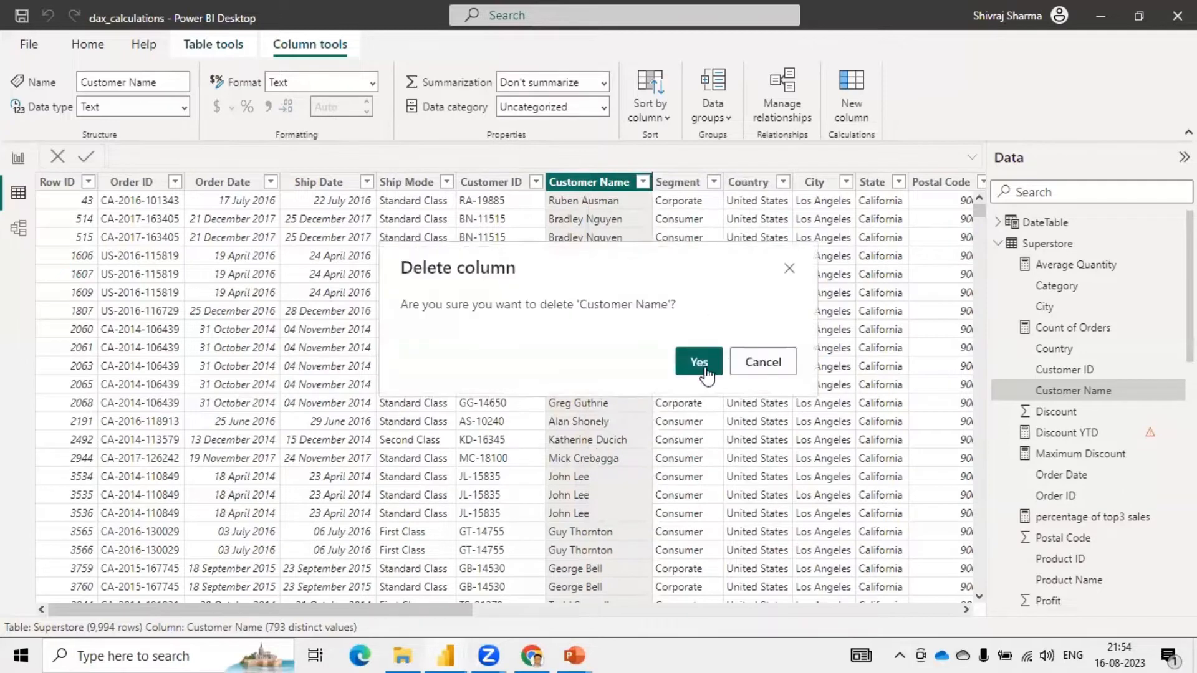
click(692, 363)
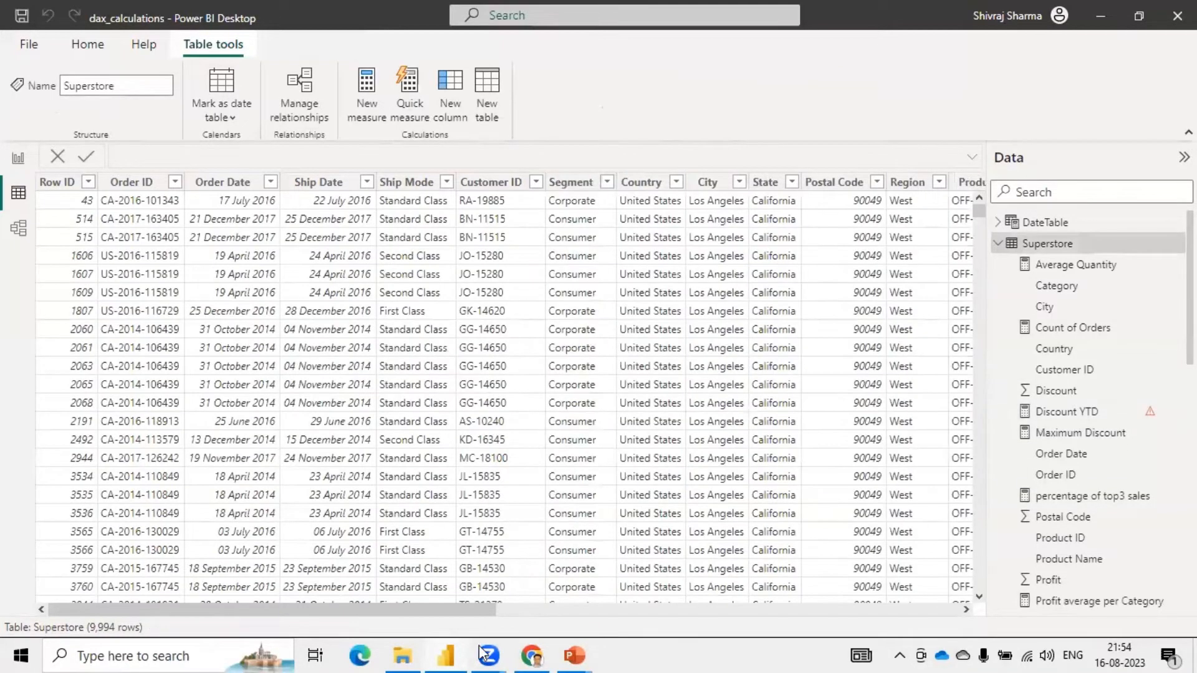
Delete the Postal Code column from the Superstore table.
drag(439, 606, 639, 611)
click(526, 182)
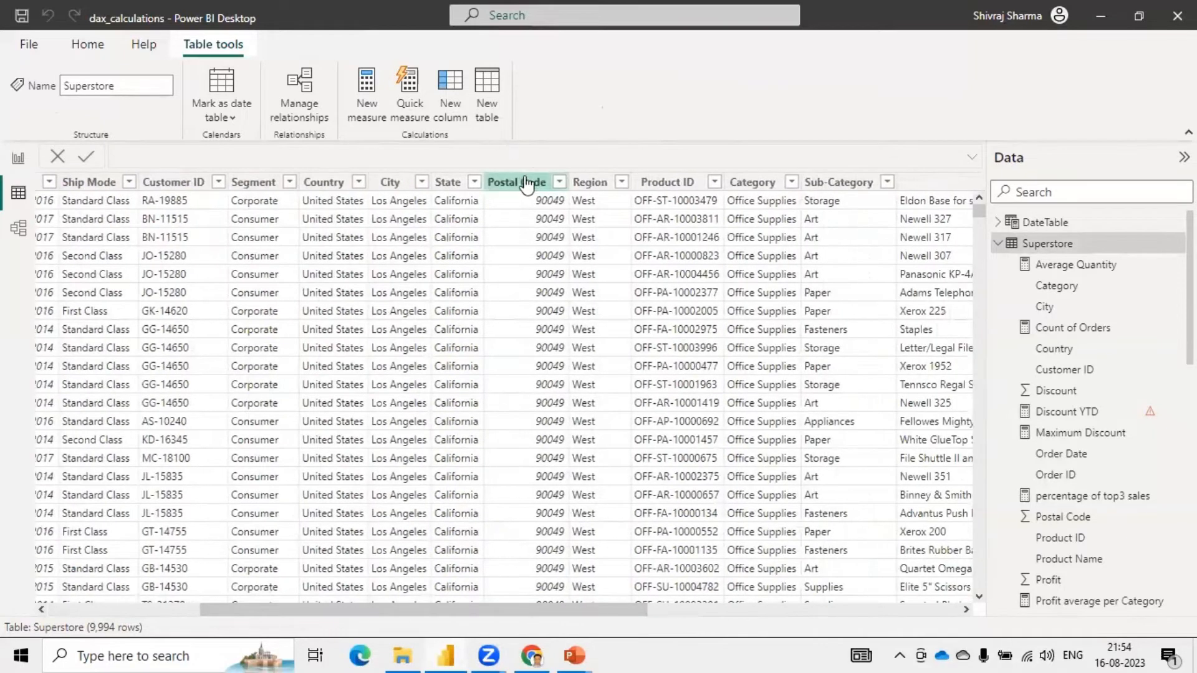
right_click(526, 182)
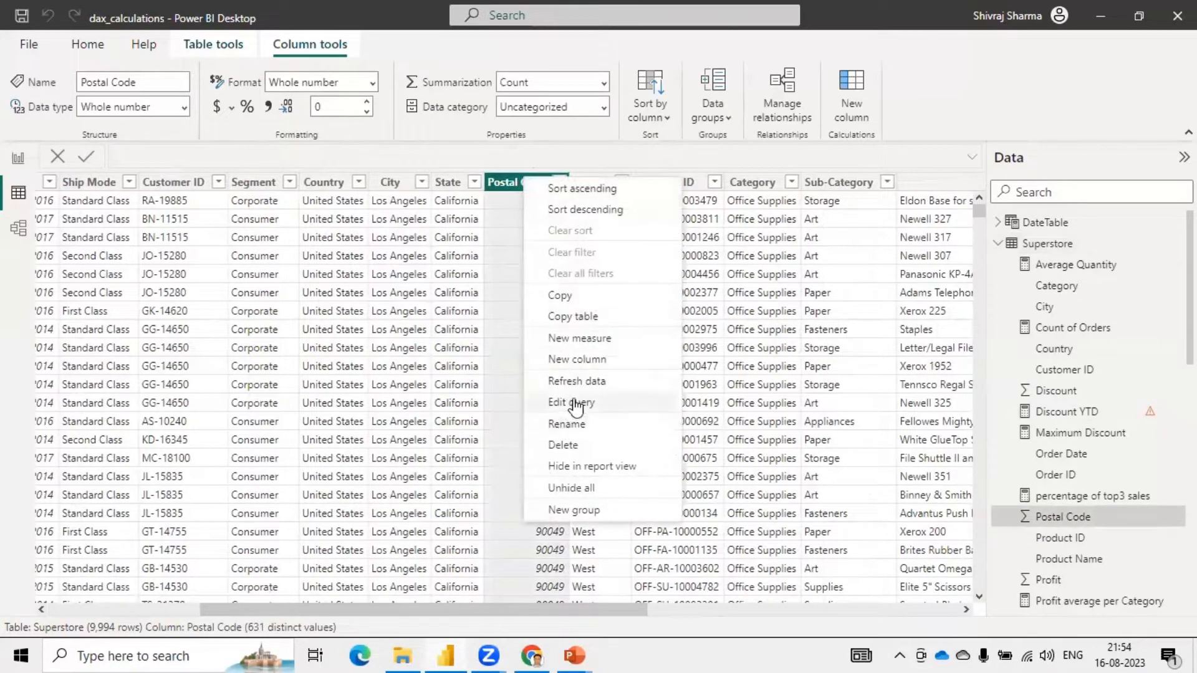
click(563, 445)
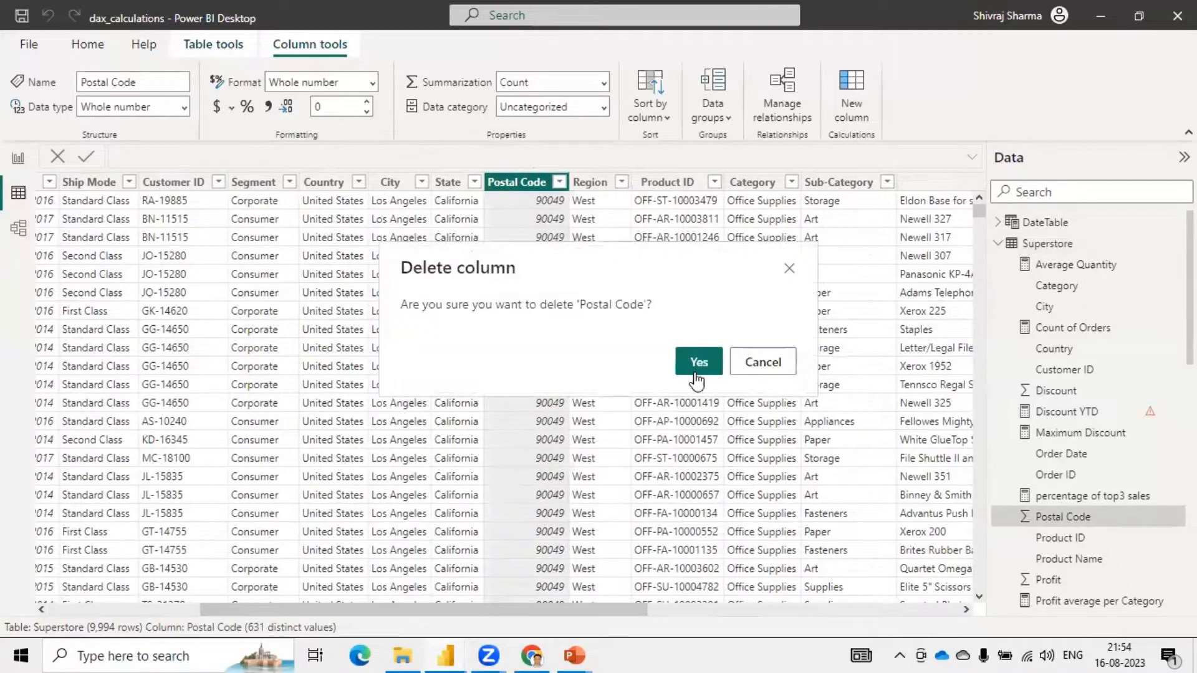
click(698, 360)
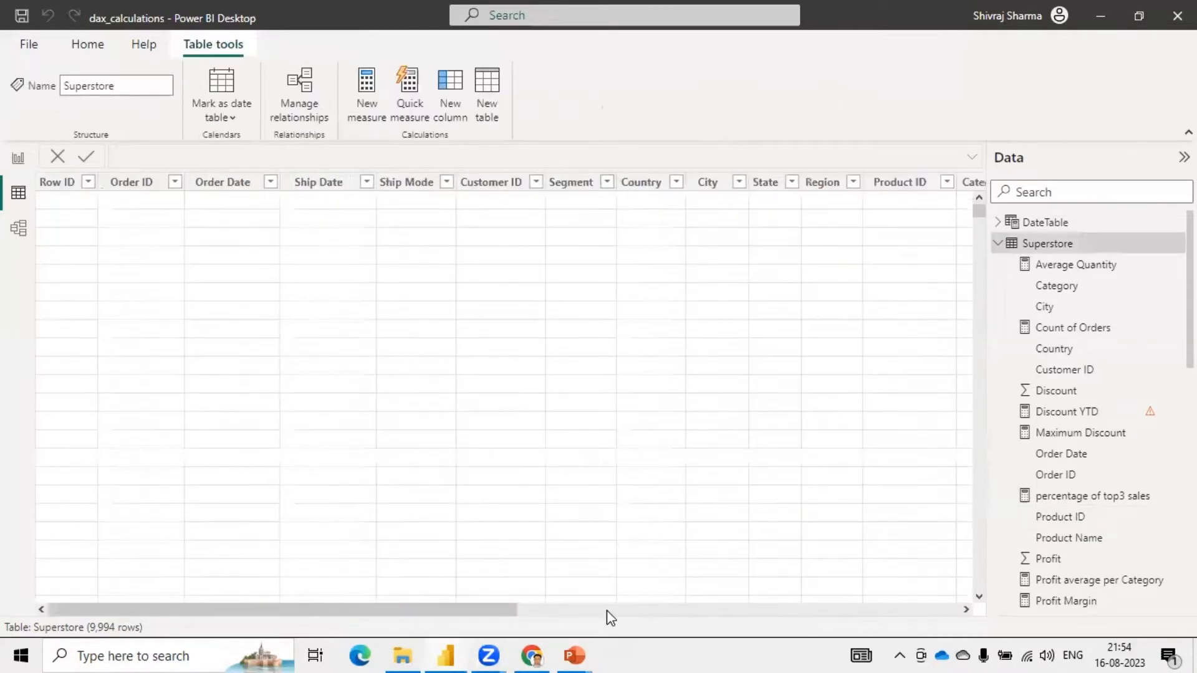
Look over the remaining Superstore columns and sort the table by Row ID in ascending order.
scroll(592, 613, right, 4)
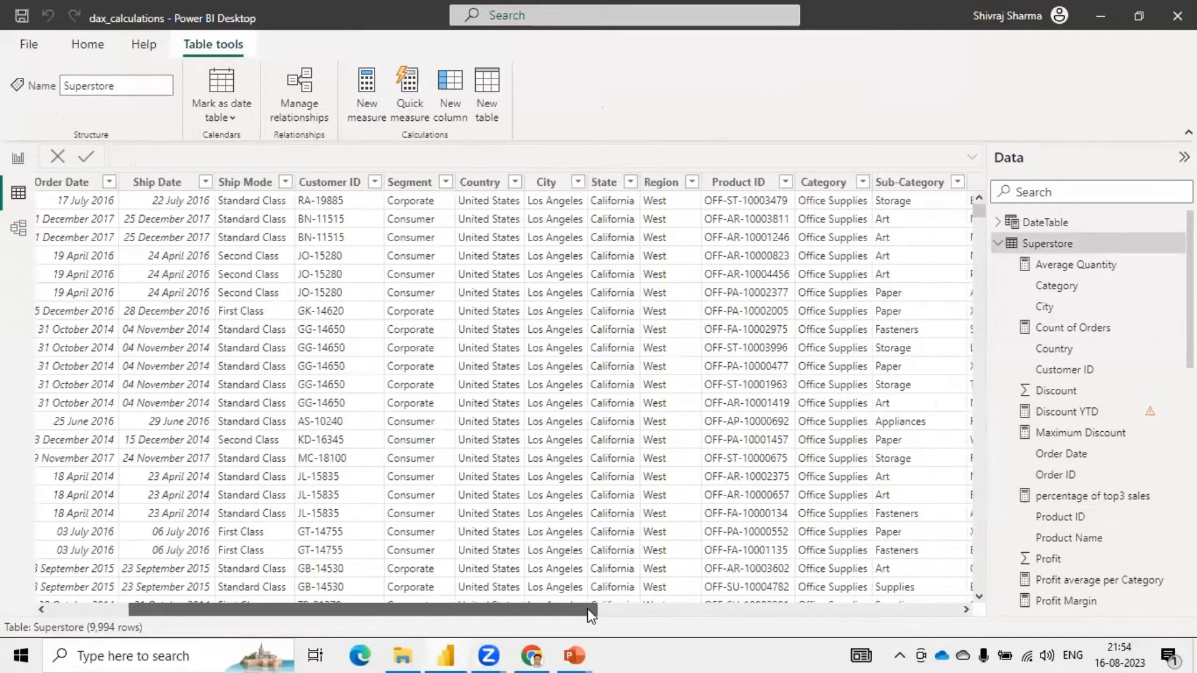
drag(603, 609, 955, 636)
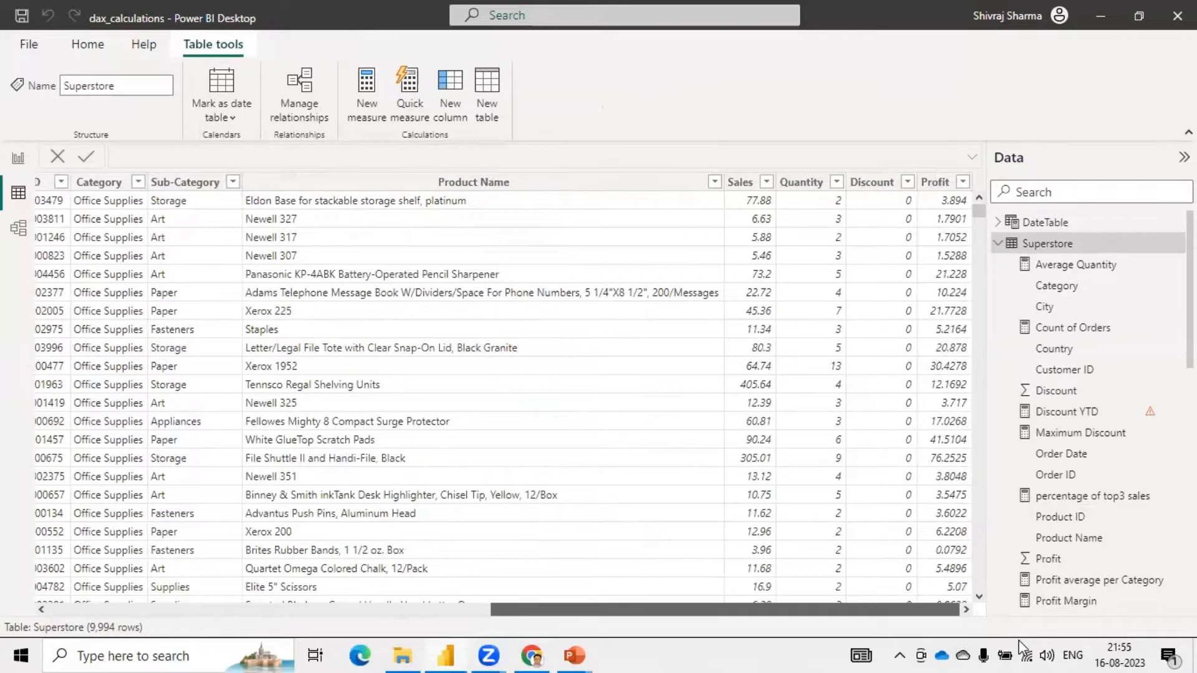
drag(701, 612, 401, 630)
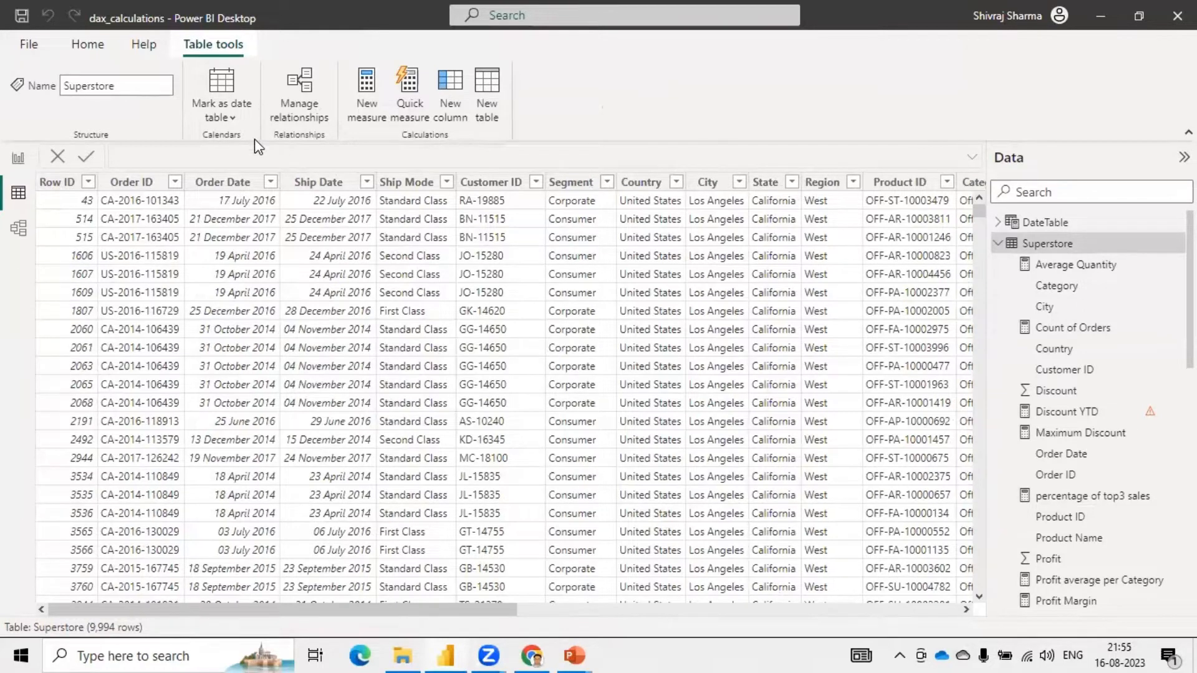
click(89, 182)
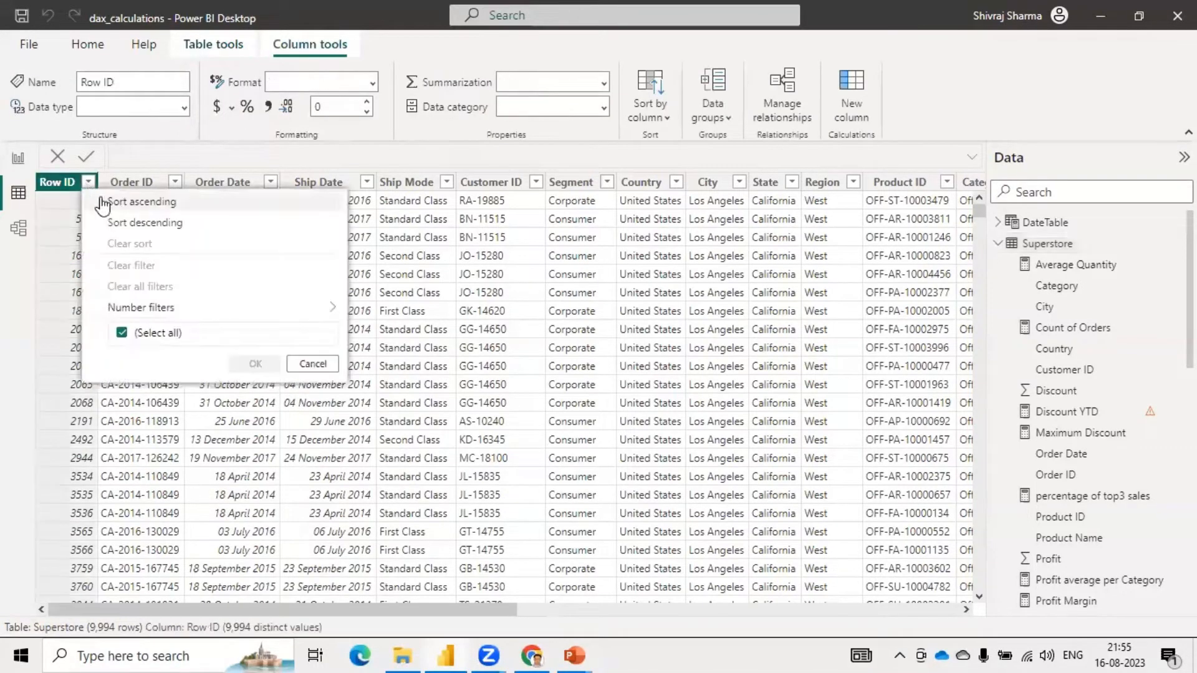
click(136, 206)
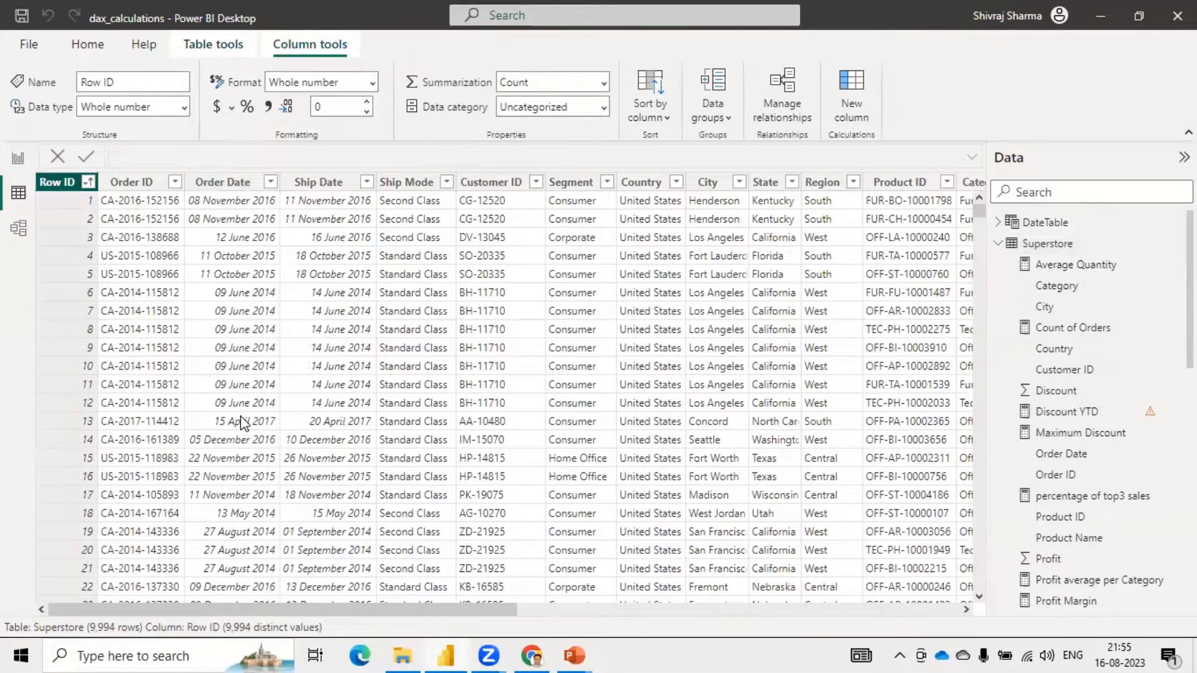
Sort the Superstore table by Order Date in ascending order and look through the earliest orders.
click(244, 182)
click(270, 185)
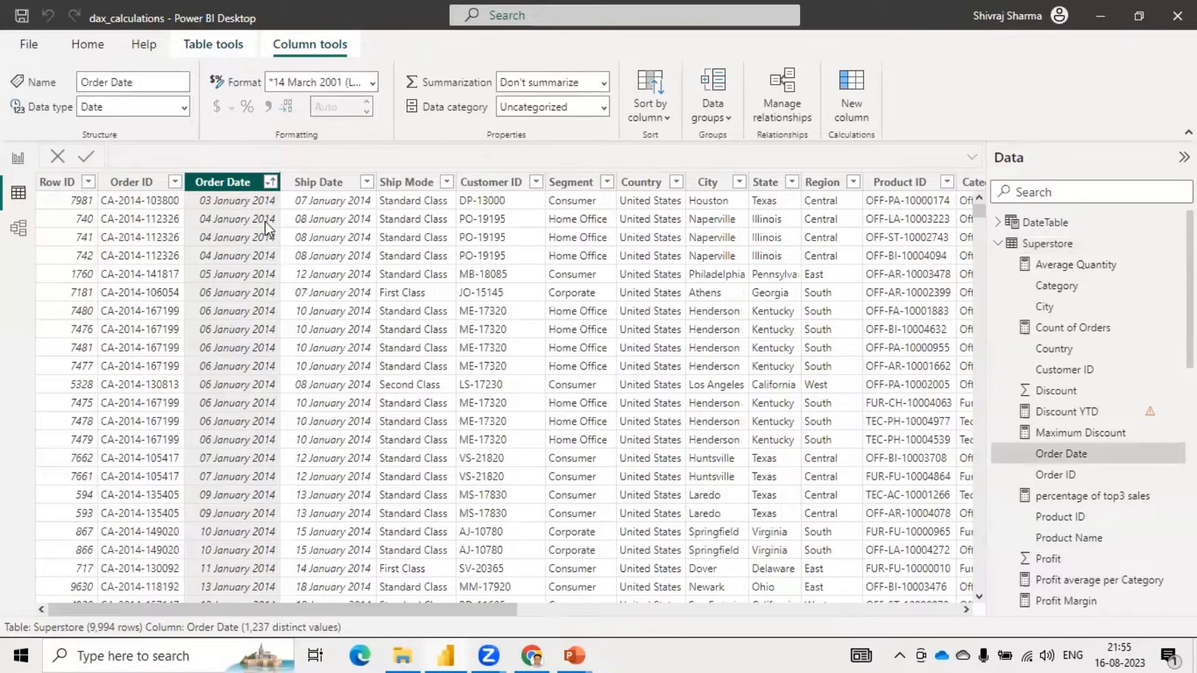
scroll(253, 368, down, 10)
scroll(254, 376, down, 18)
scroll(256, 381, down, 20)
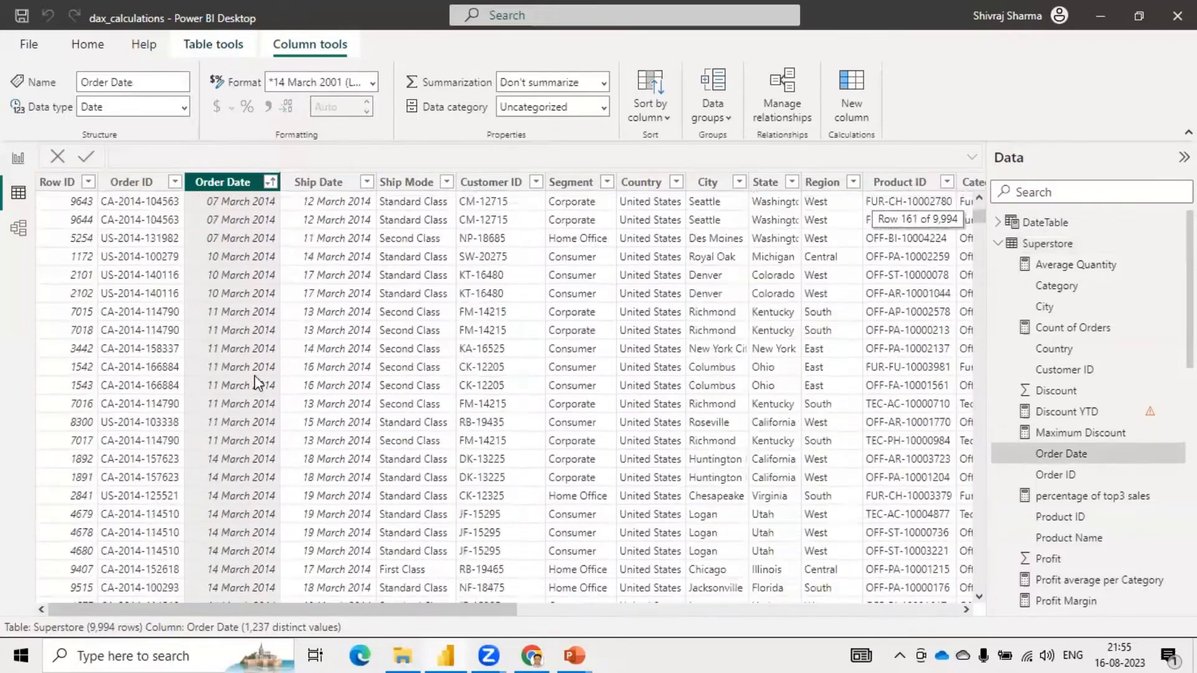
scroll(256, 382, up, 20)
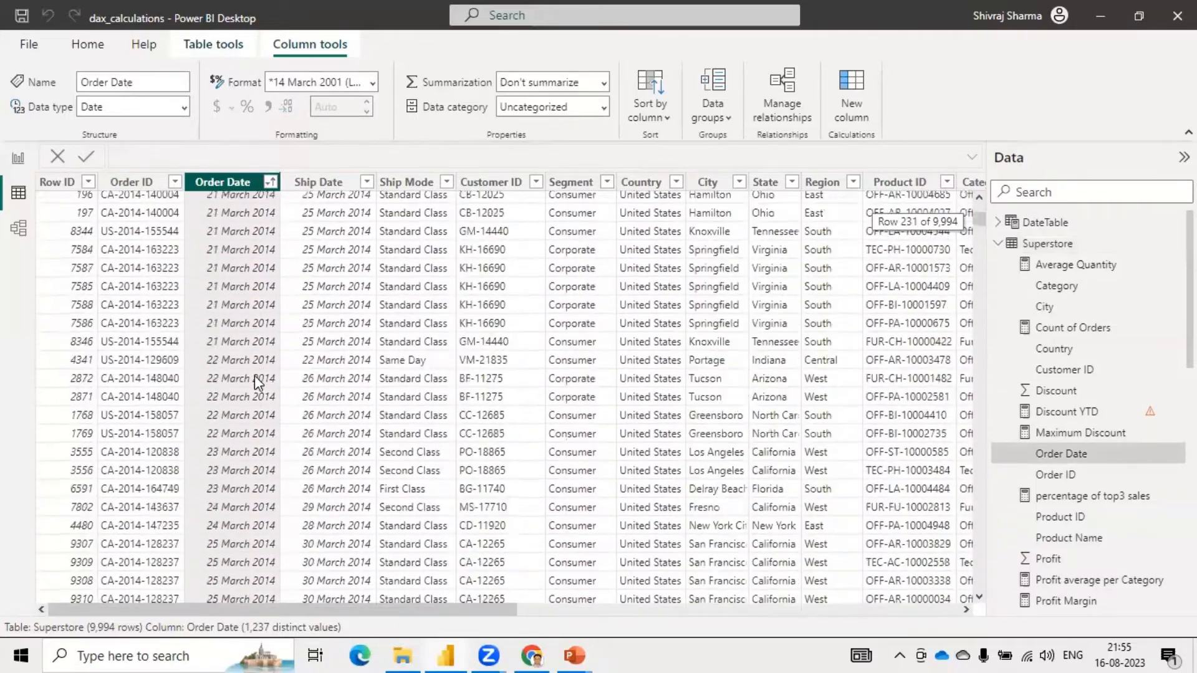
scroll(254, 382, up, 20)
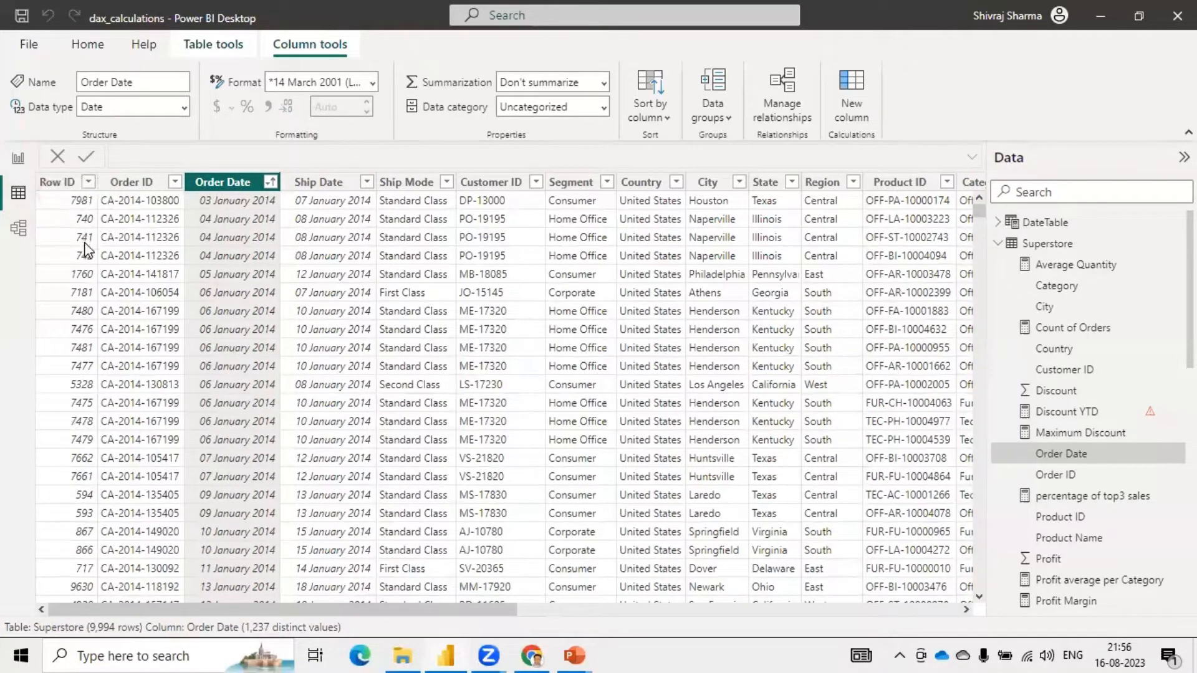
click(84, 205)
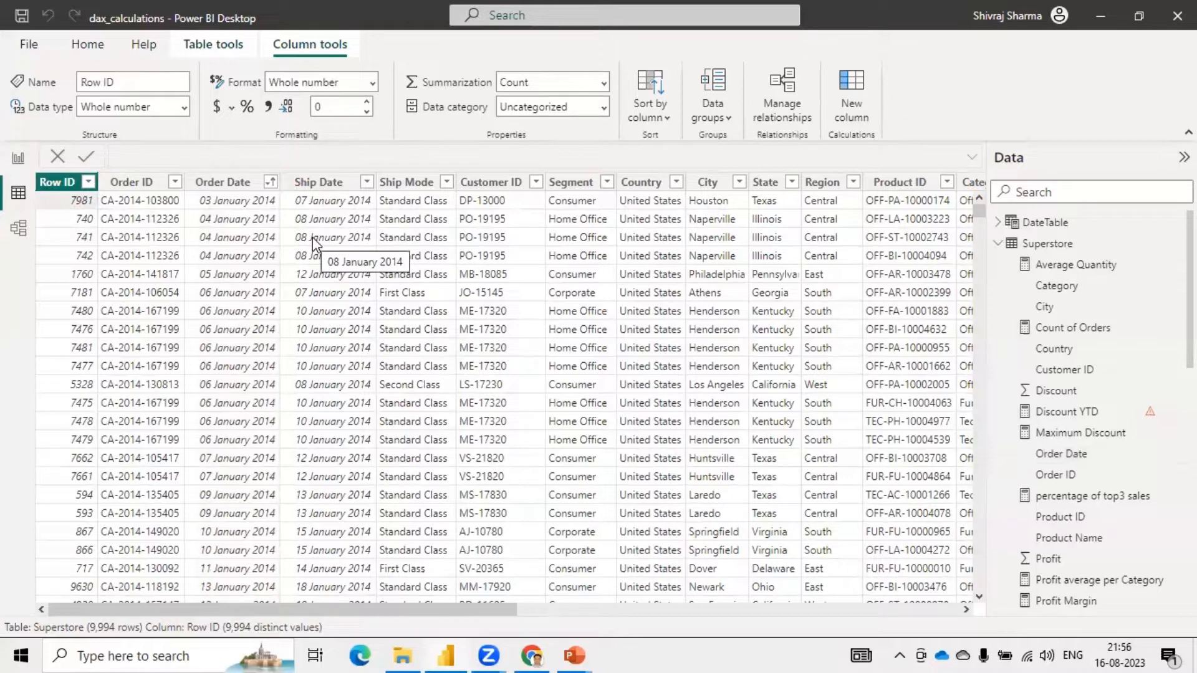
Examine the date list and the available date filters for the Order Date column without applying one.
click(270, 187)
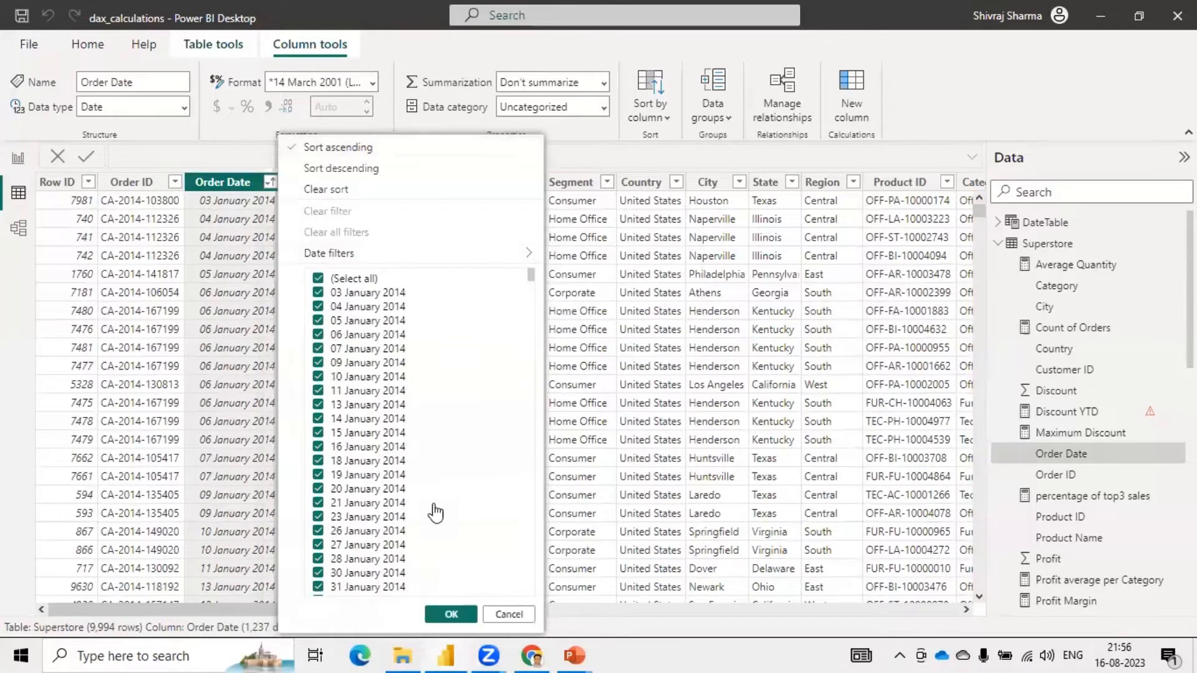
scroll(441, 482, down, 9)
scroll(440, 476, down, 20)
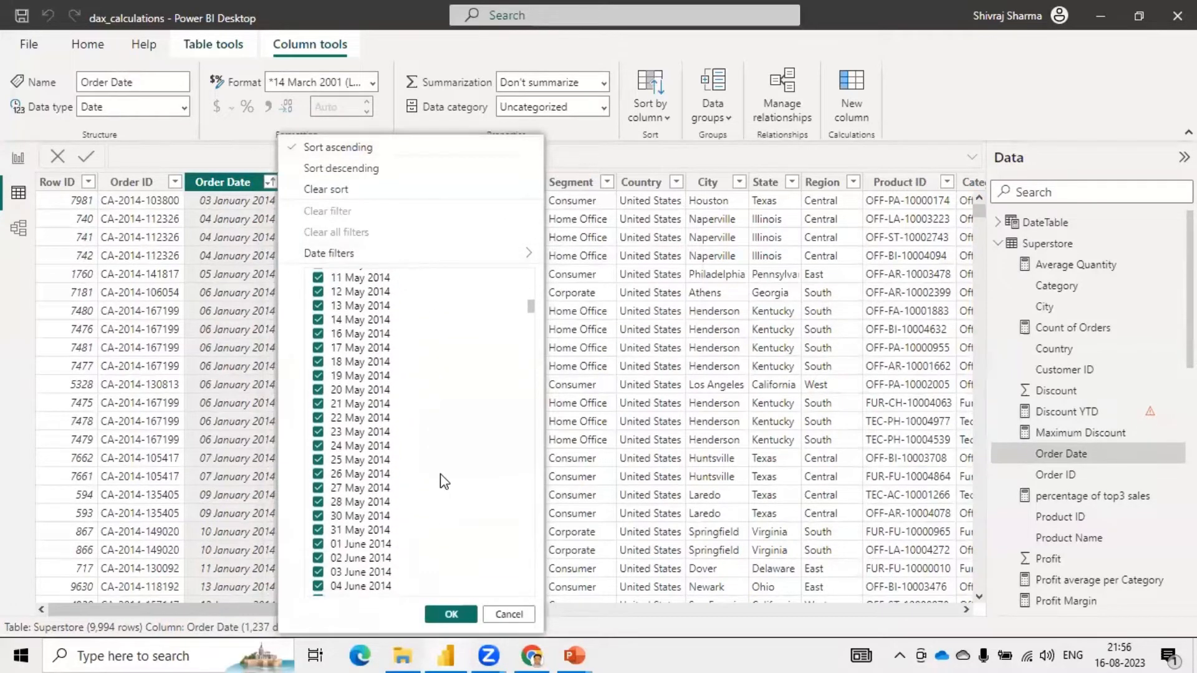
scroll(457, 470, down, 3)
mouse_move(463, 256)
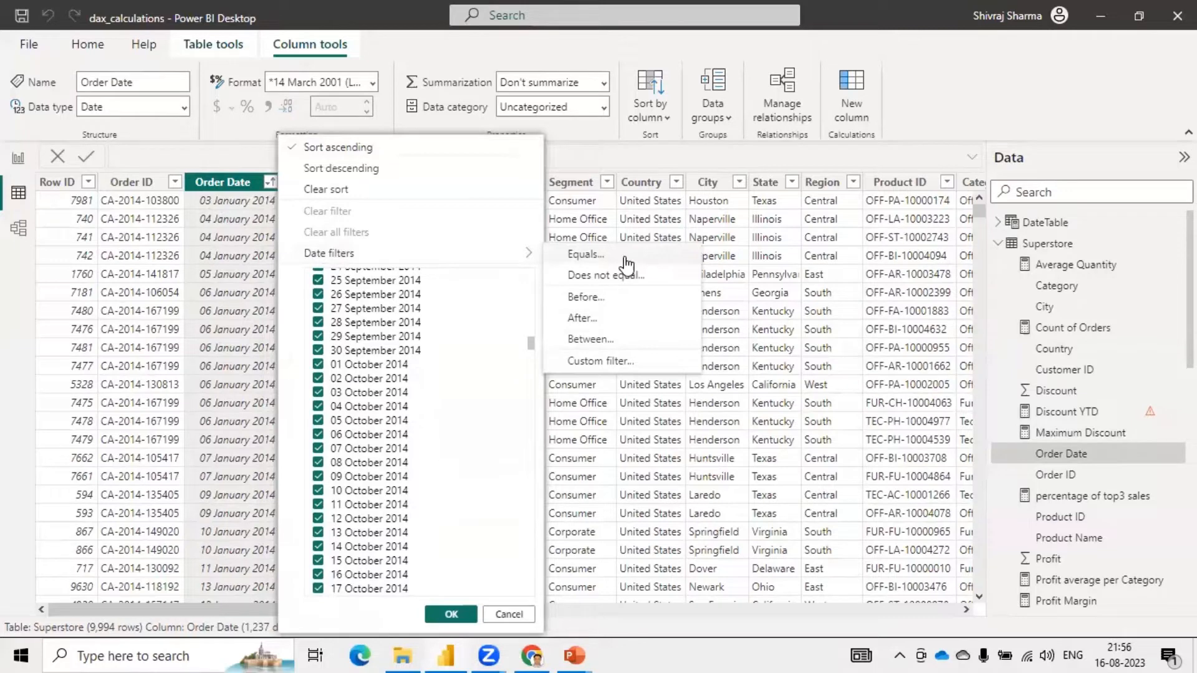
click(608, 245)
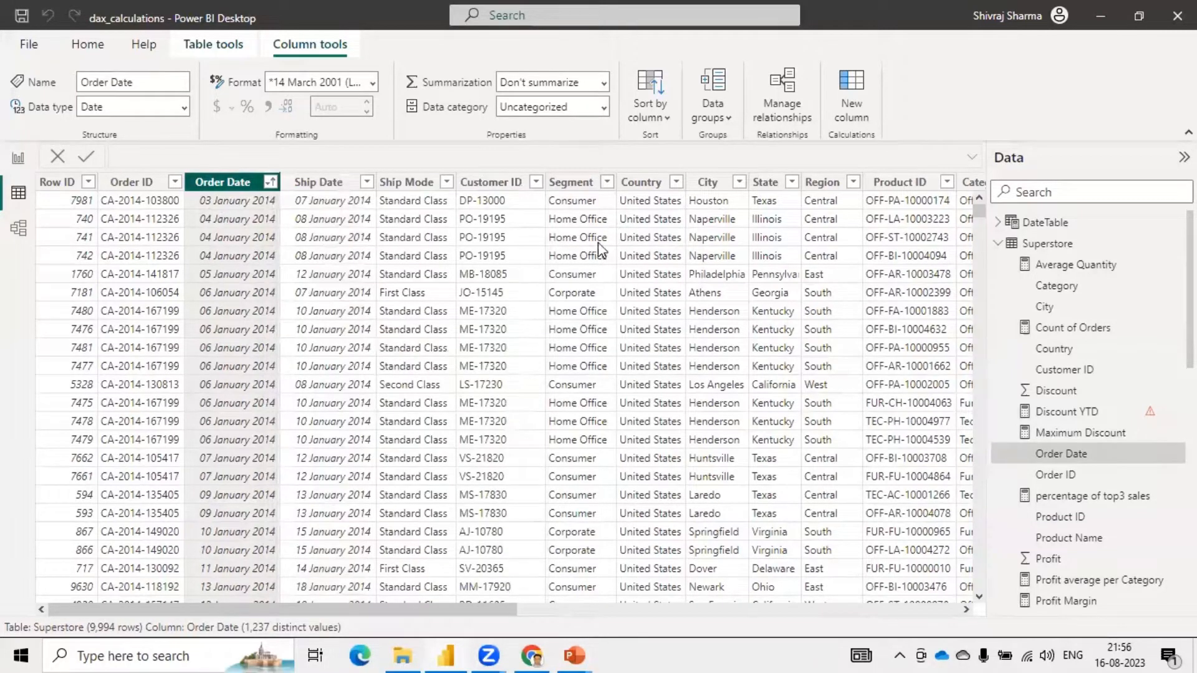
click(333, 256)
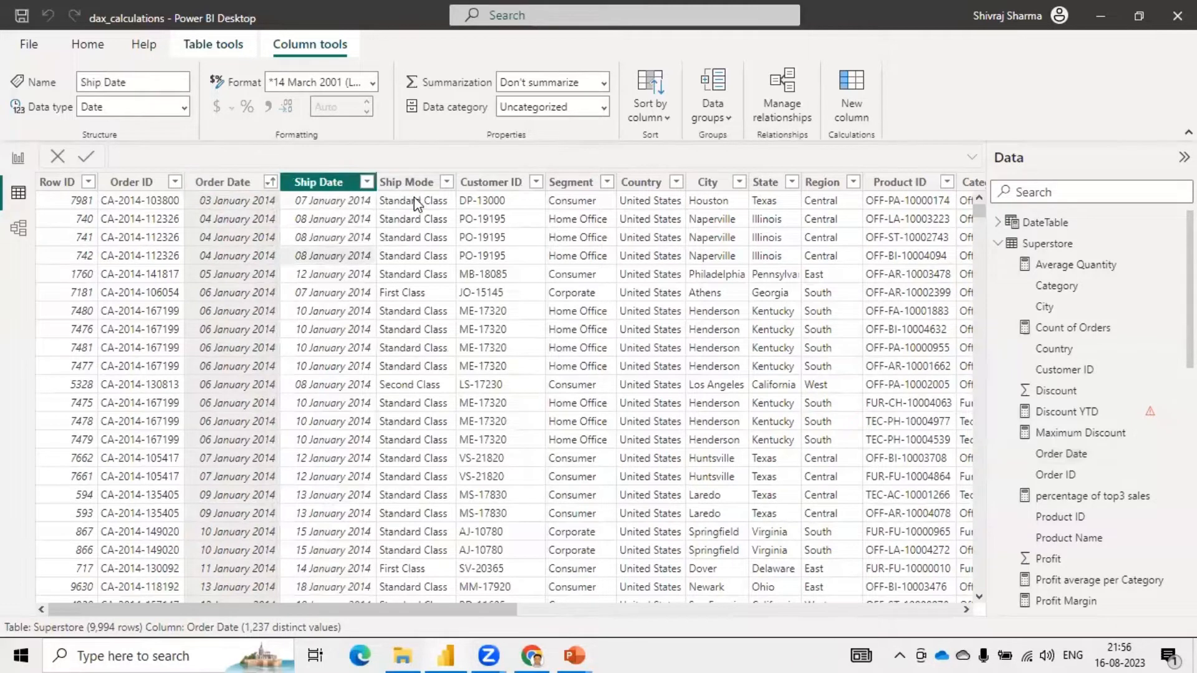
Filter the Ship Mode column to exclude Second Class rows.
click(447, 182)
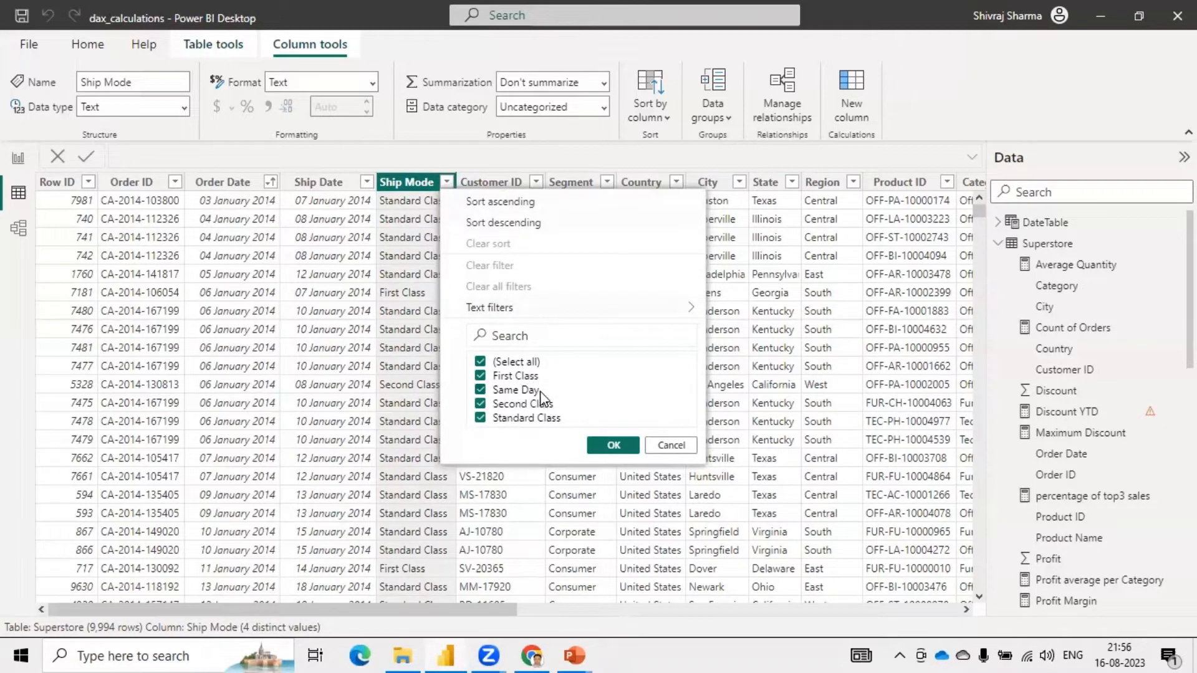
click(481, 405)
click(600, 446)
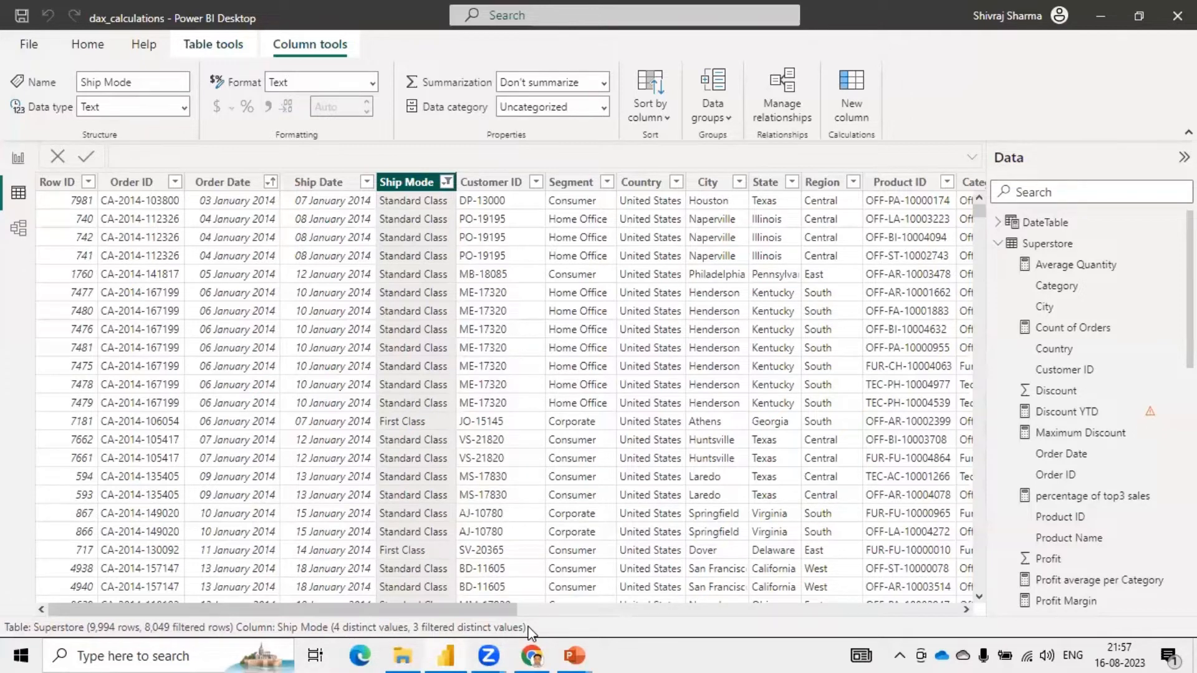
Switch to the PowerPoint slide show on identifying and removing unnecessary rows and columns.
click(566, 515)
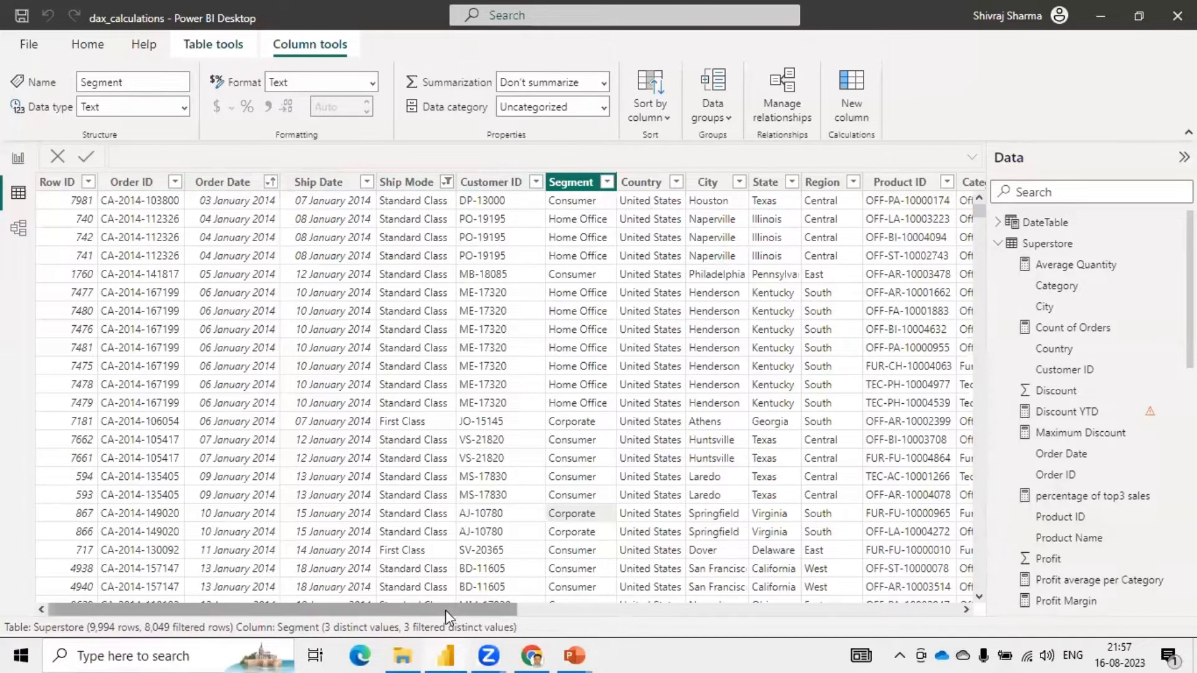
drag(446, 617, 519, 612)
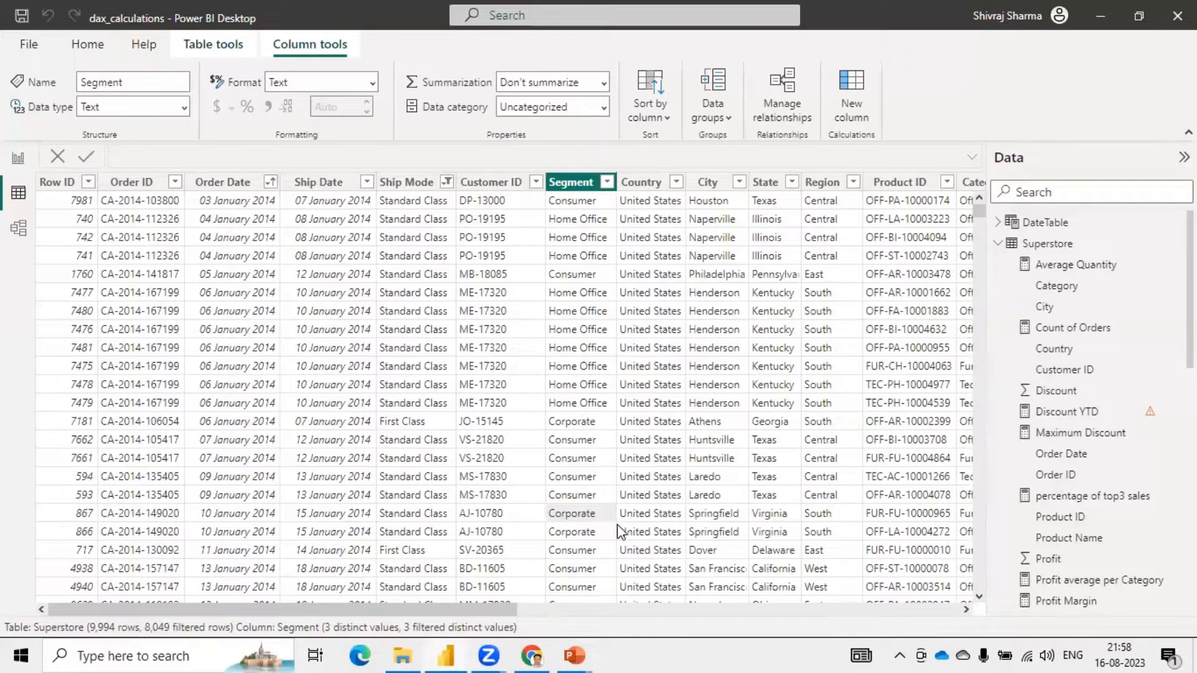
mouse_move(576, 652)
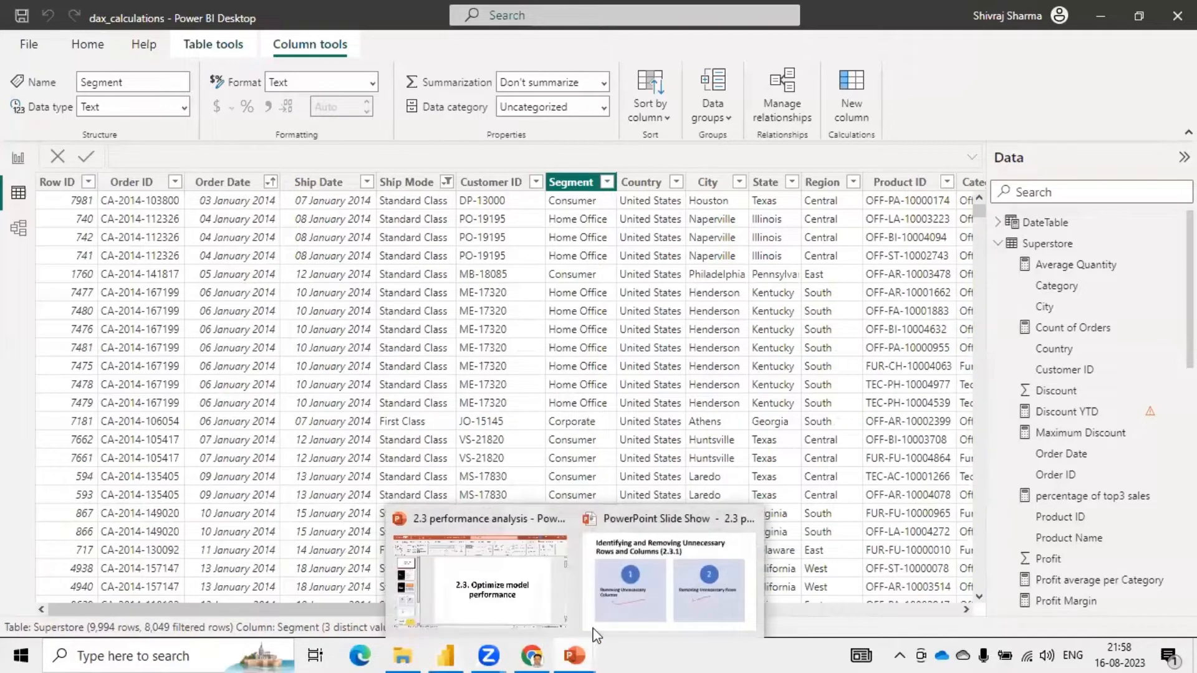
click(626, 615)
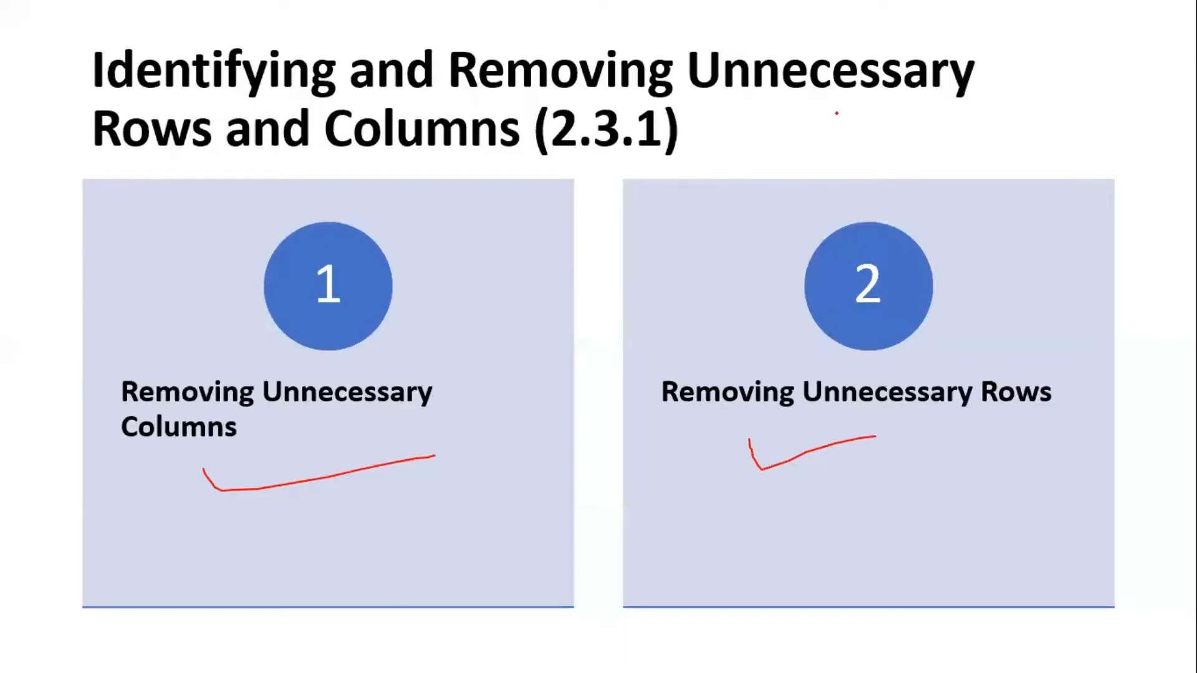
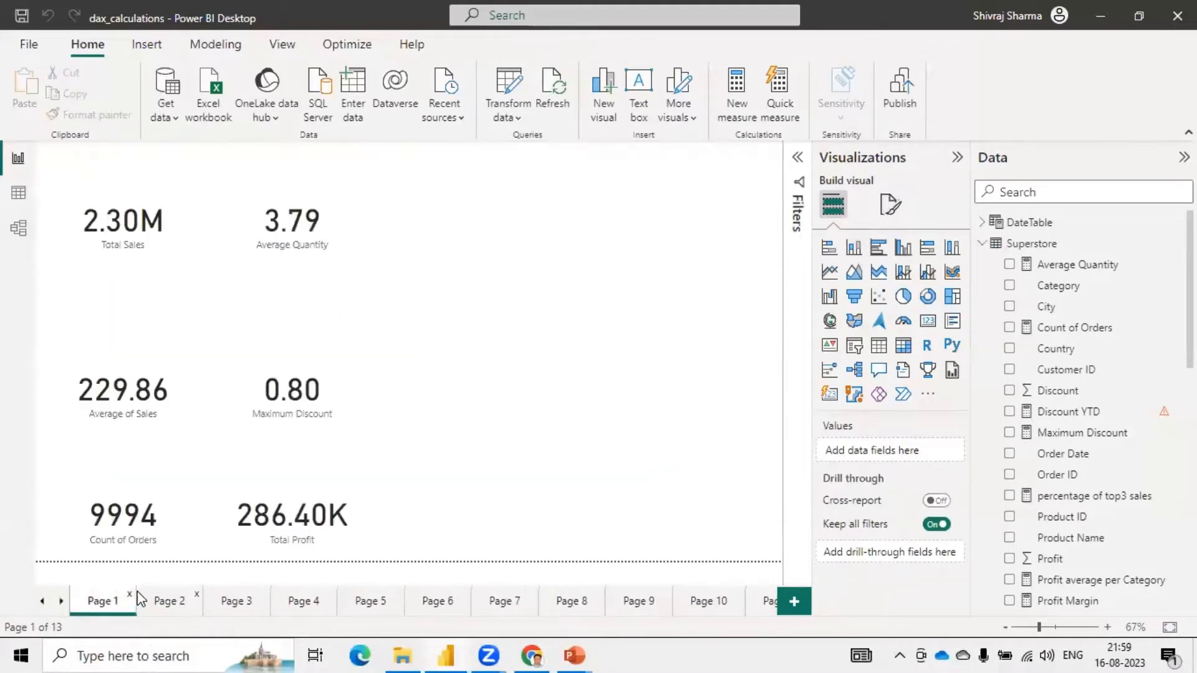
View Page 2 and Page 3 of the Power BI report.
click(178, 604)
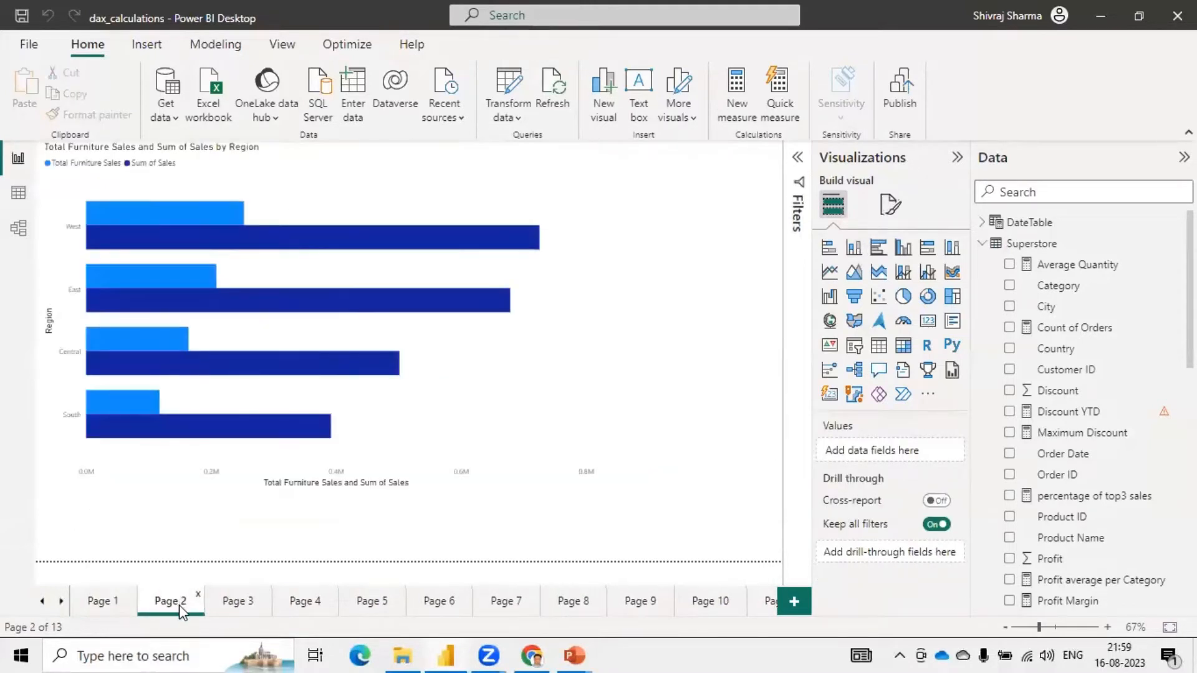
click(233, 603)
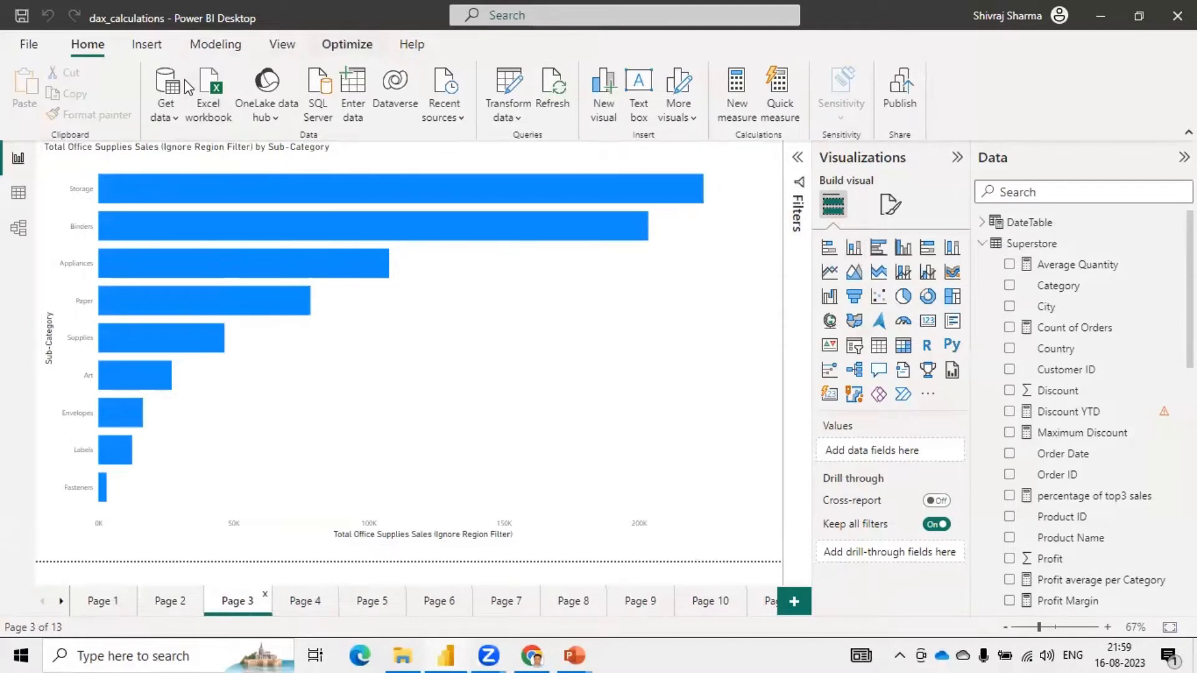
Open the Performance analyzer, make room for it beside the report canvas, and start recording.
click(348, 44)
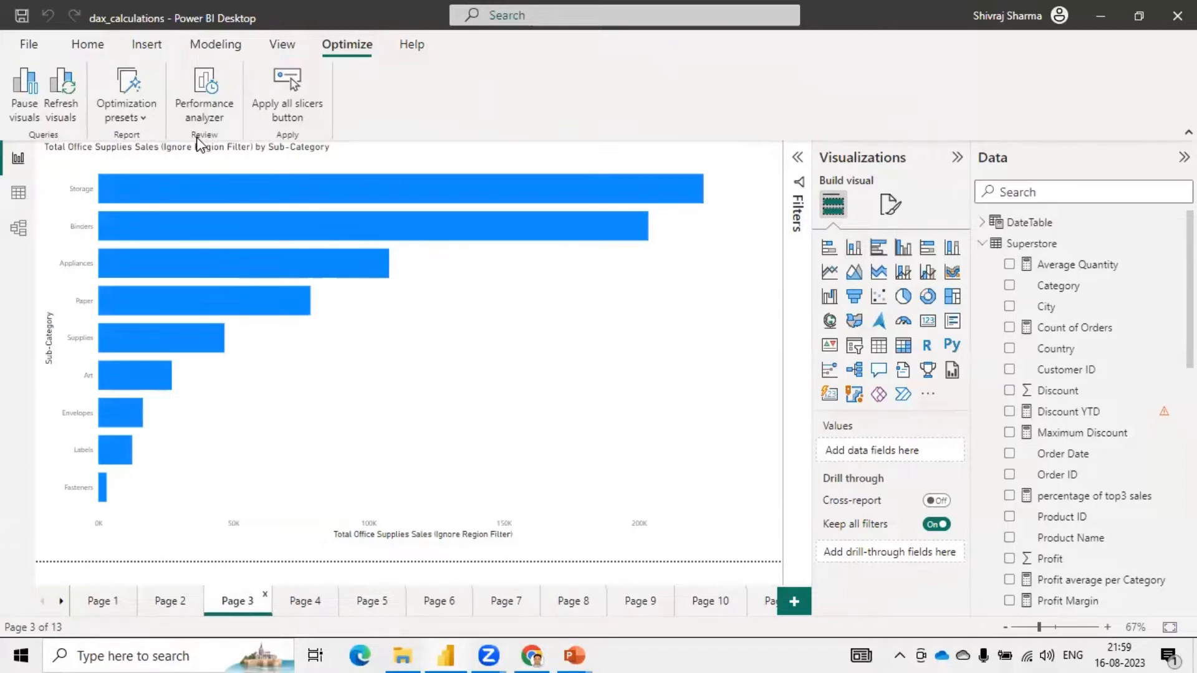
click(205, 102)
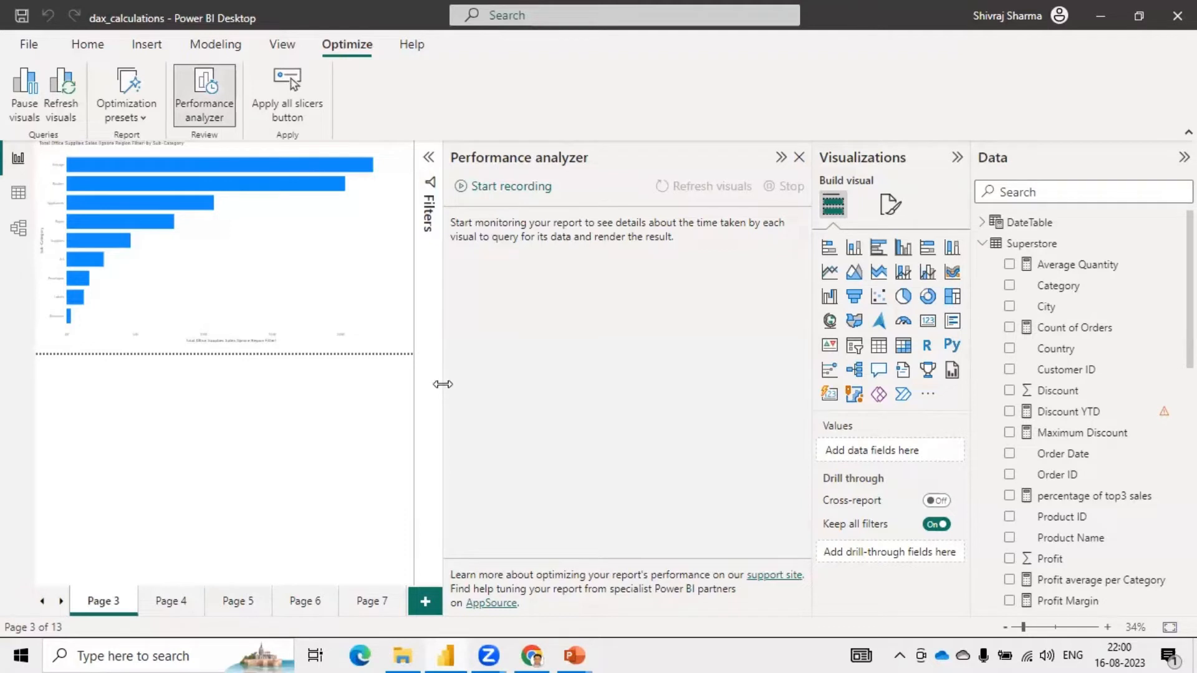
drag(443, 383, 515, 398)
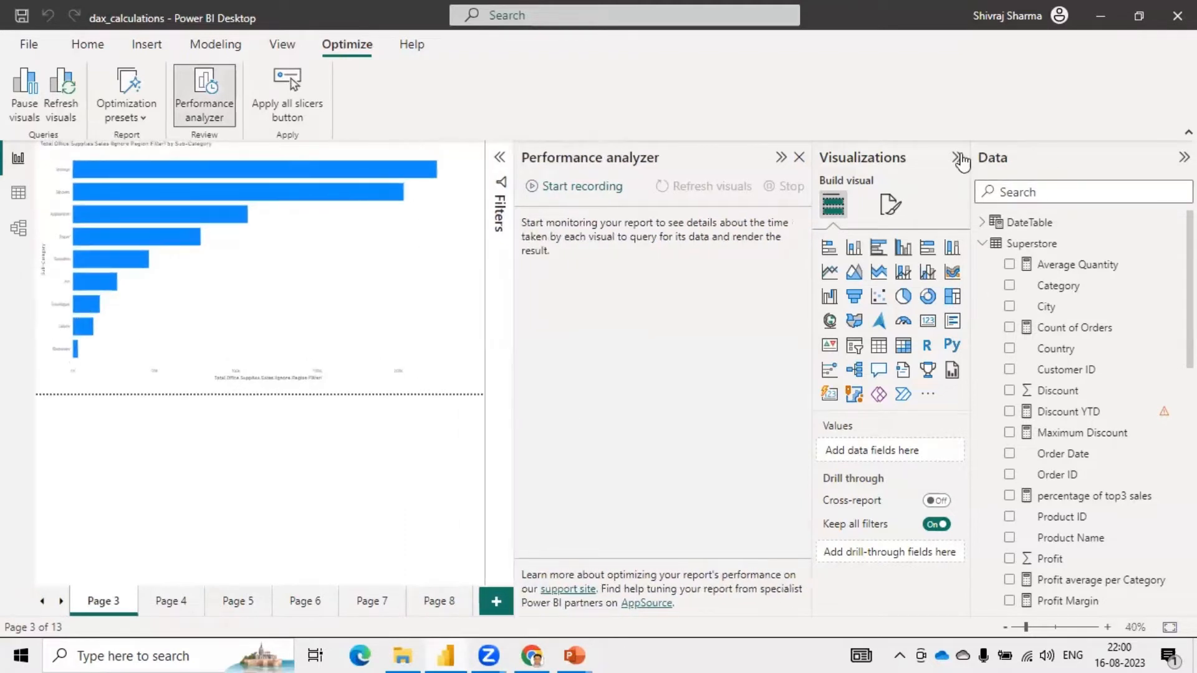
click(957, 160)
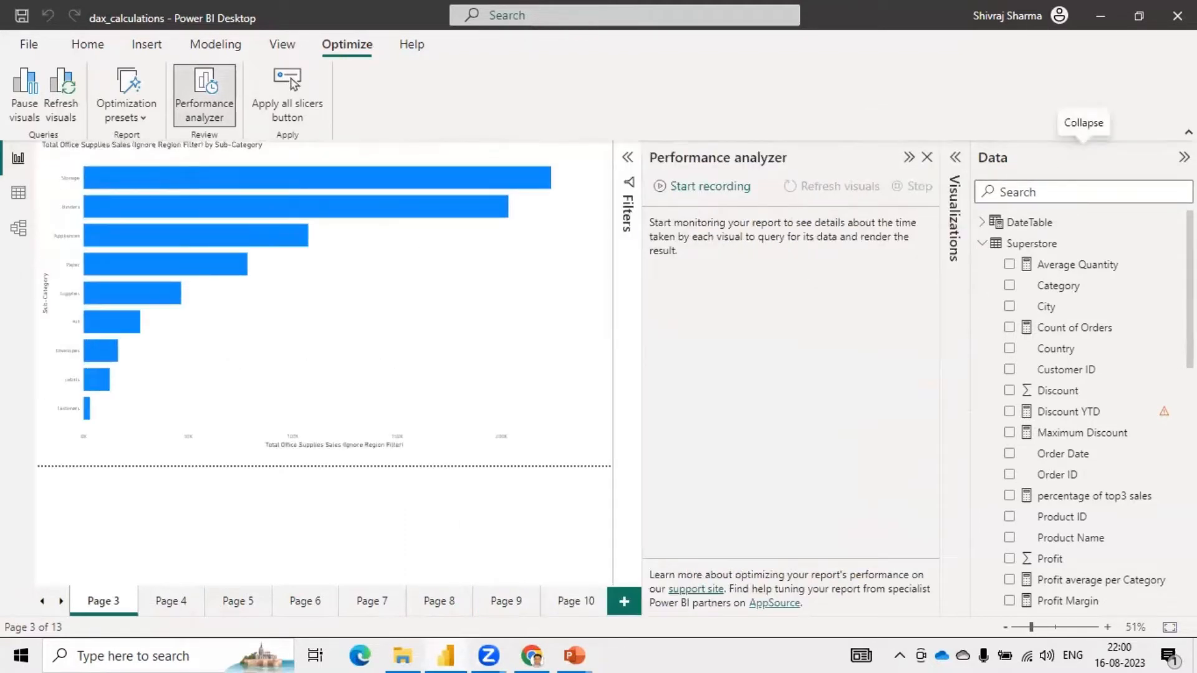
mouse_move(646, 347)
mouse_down()
mouse_move(726, 351)
mouse_move(660, 349)
mouse_up()
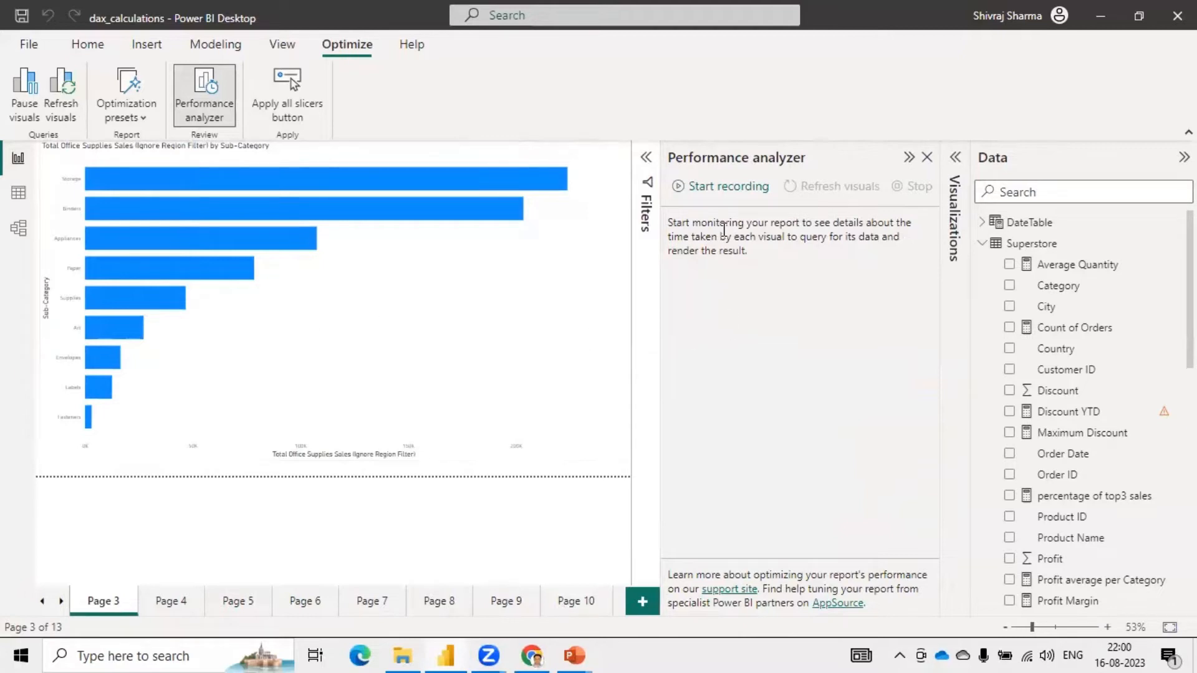
click(706, 190)
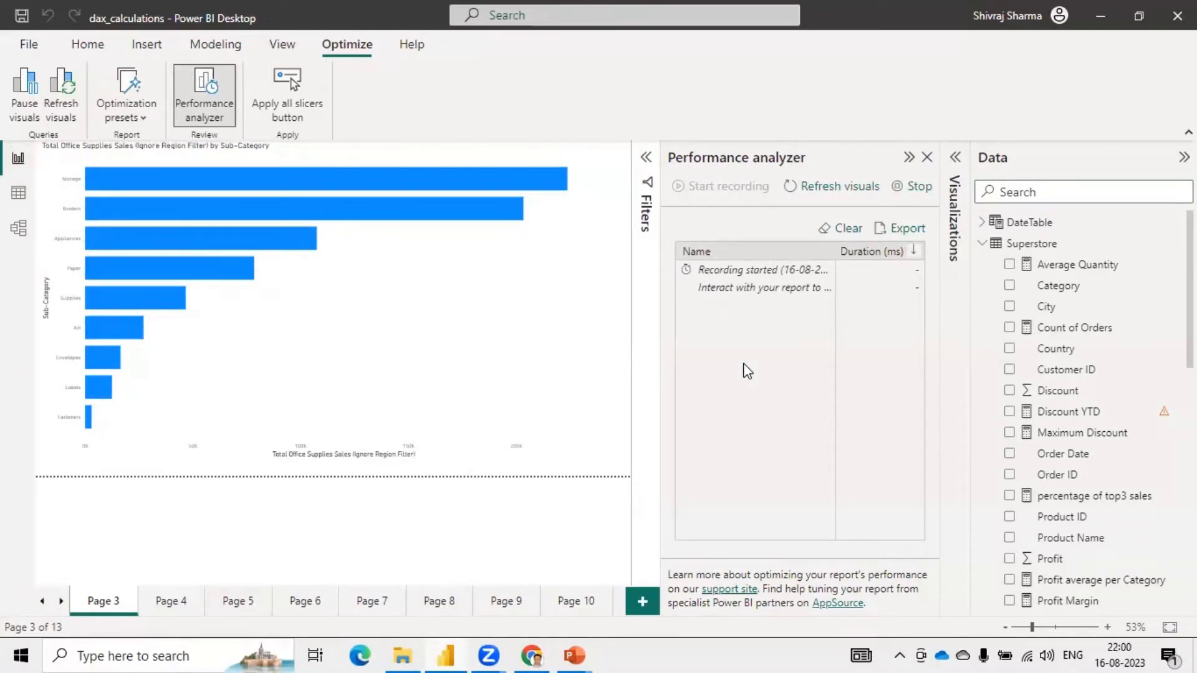
Add the Superstore Sales field to the sub-category bar chart on Page 3.
click(955, 159)
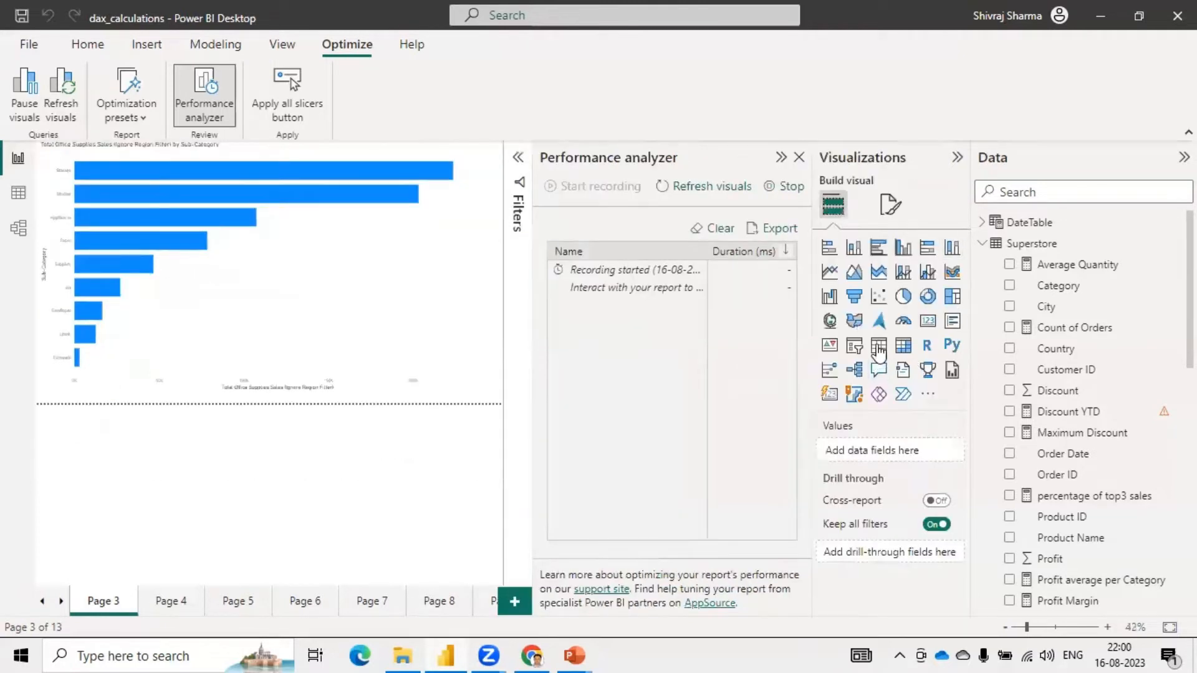
click(331, 316)
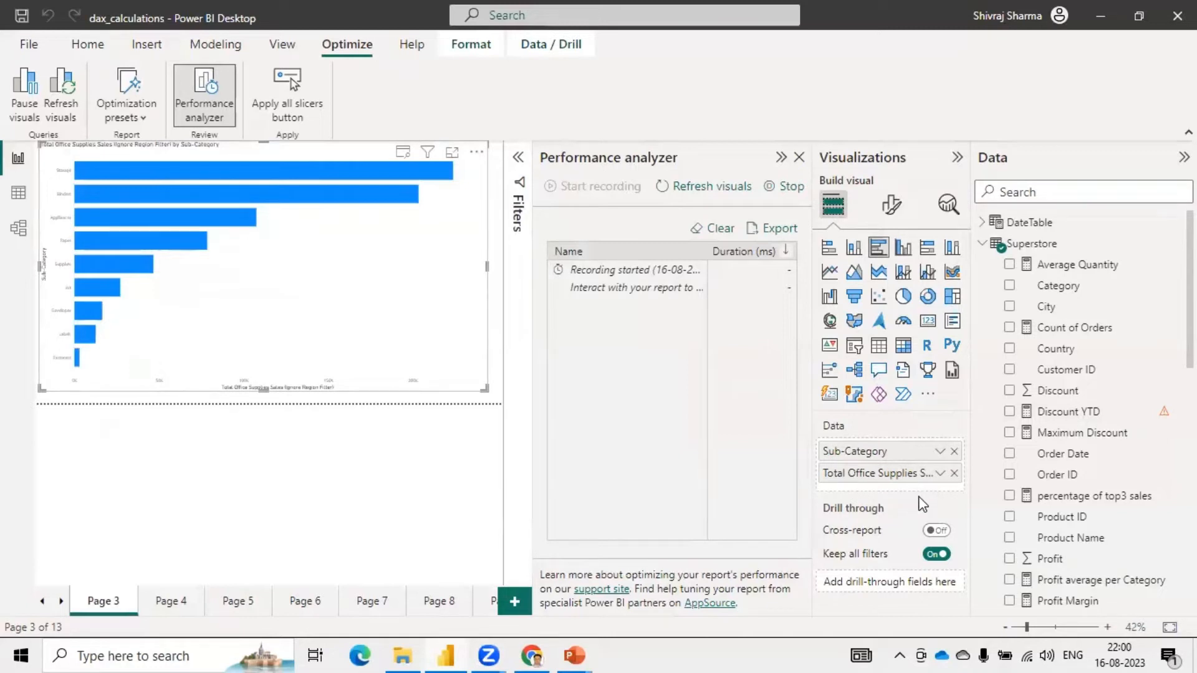
scroll(1098, 436, down, 4)
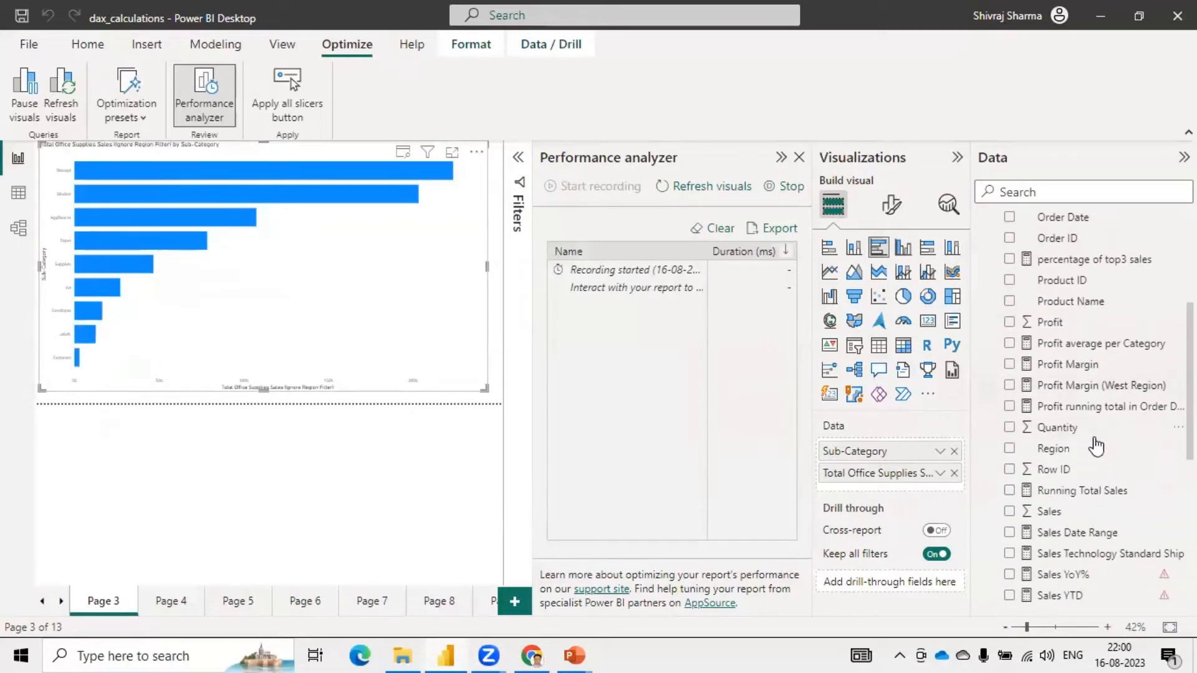
scroll(1047, 455, down, 3)
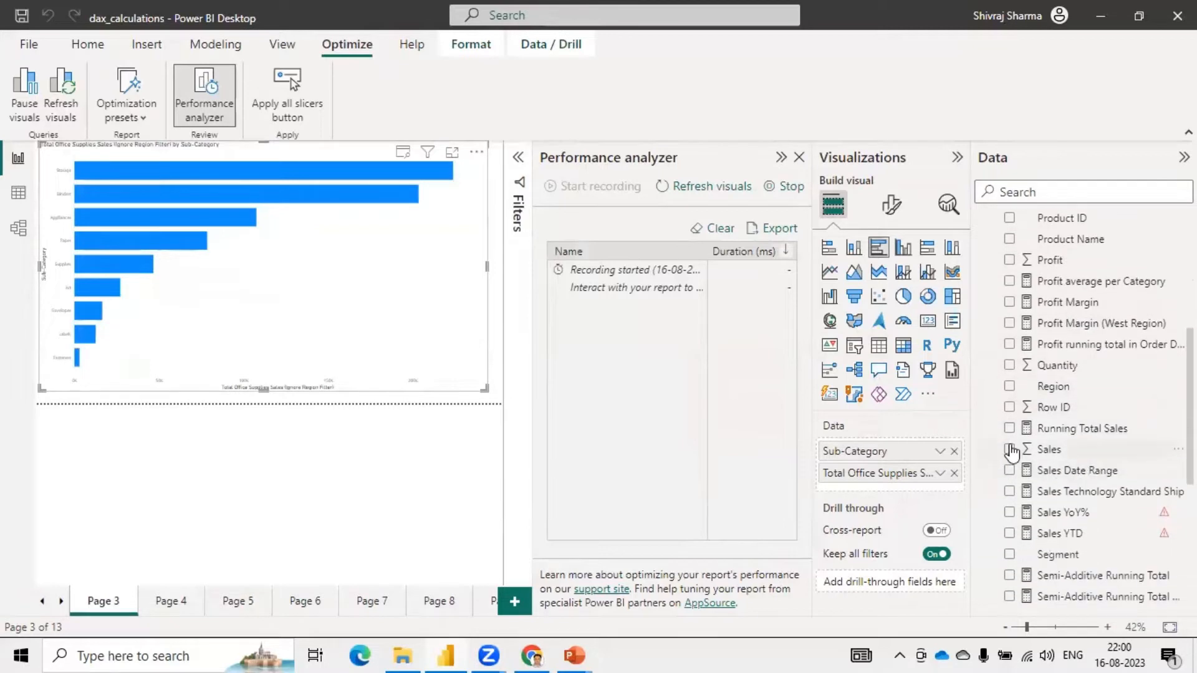
click(1010, 450)
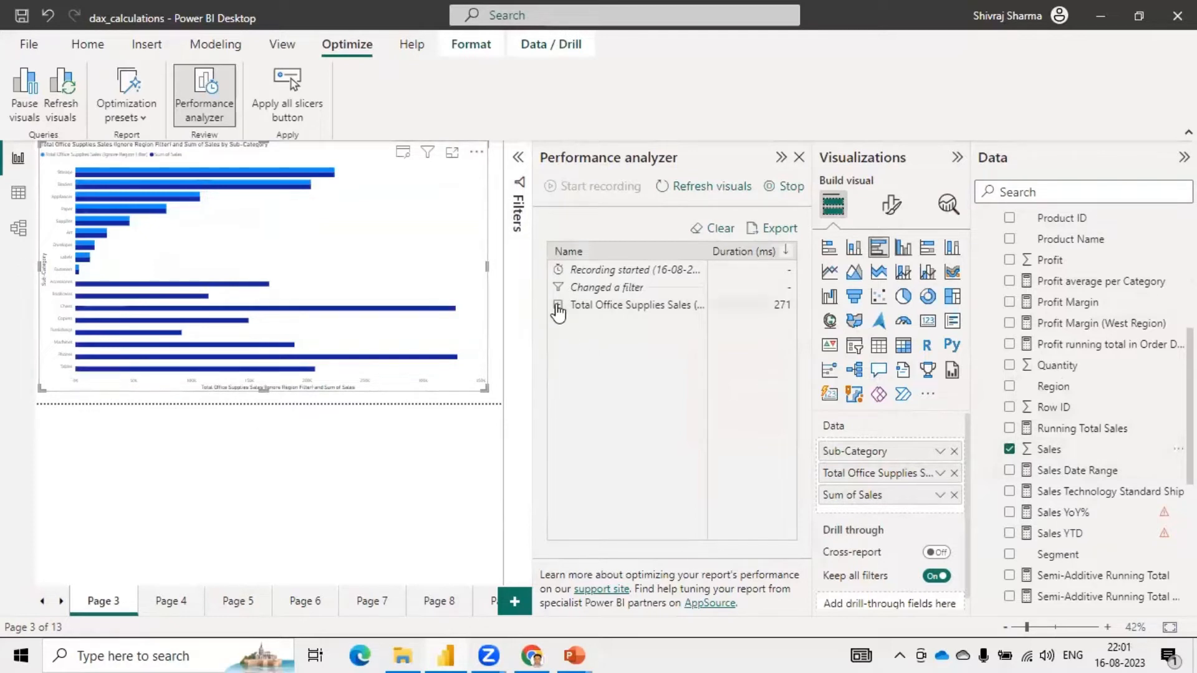
Expand the chart's recorded entry to inspect its DAX query, visual display and other durations, and copy its query.
click(557, 305)
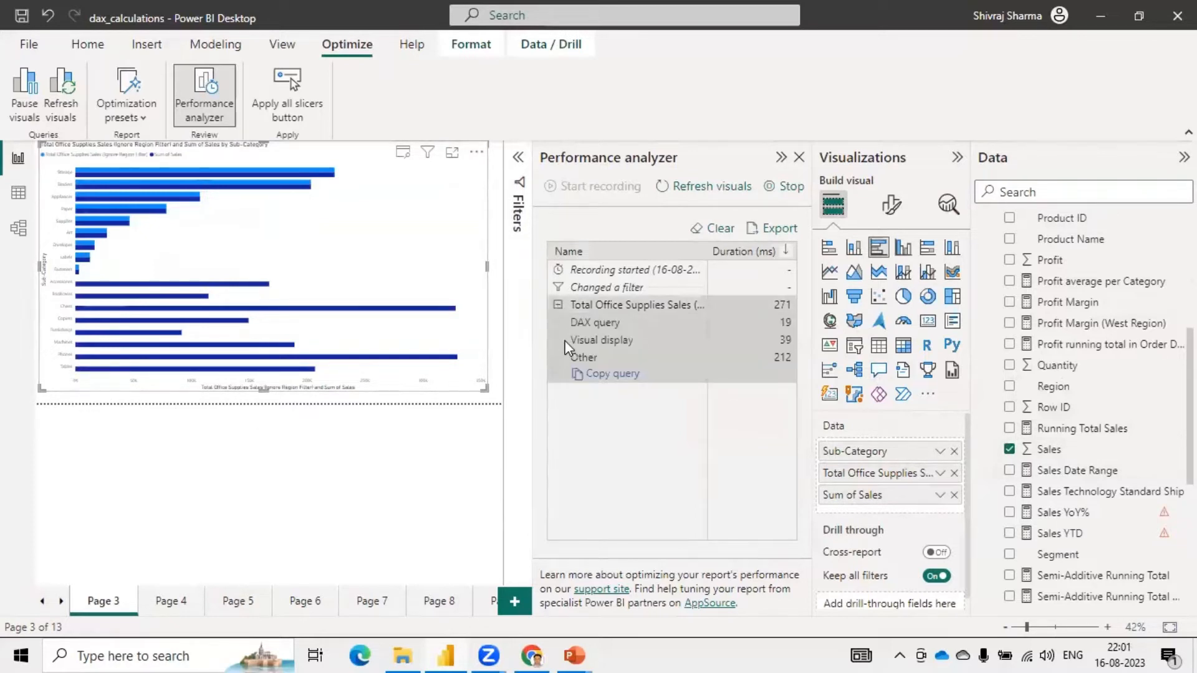
mouse_move(582, 324)
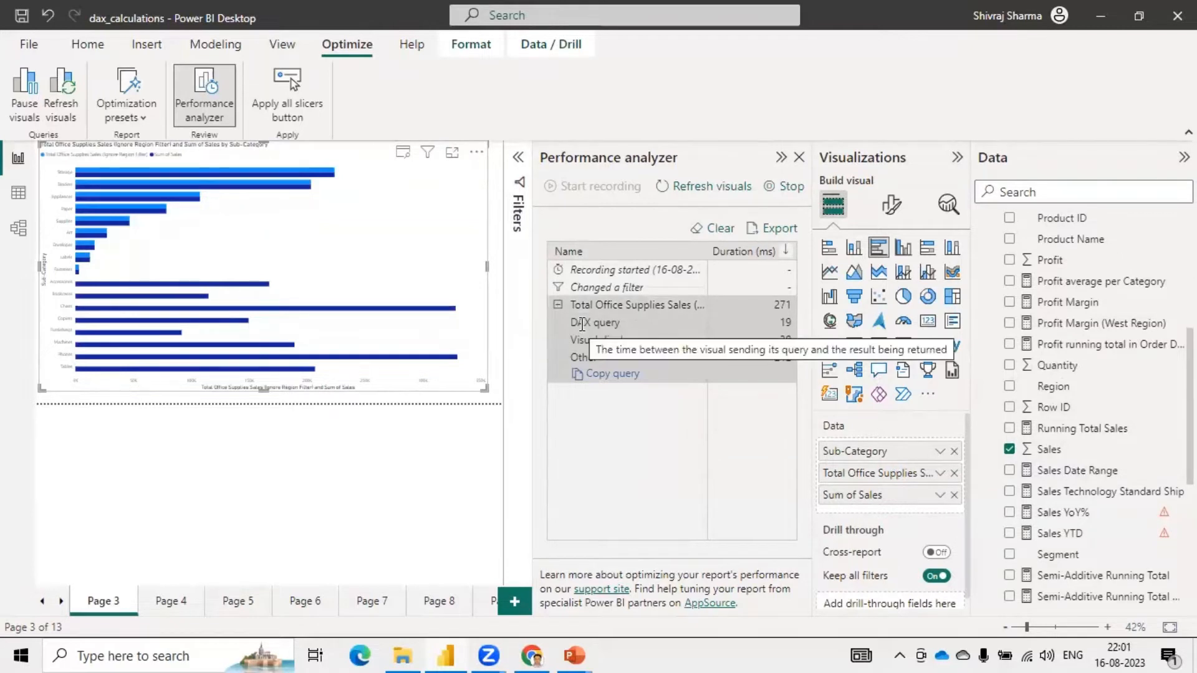
mouse_move(576, 353)
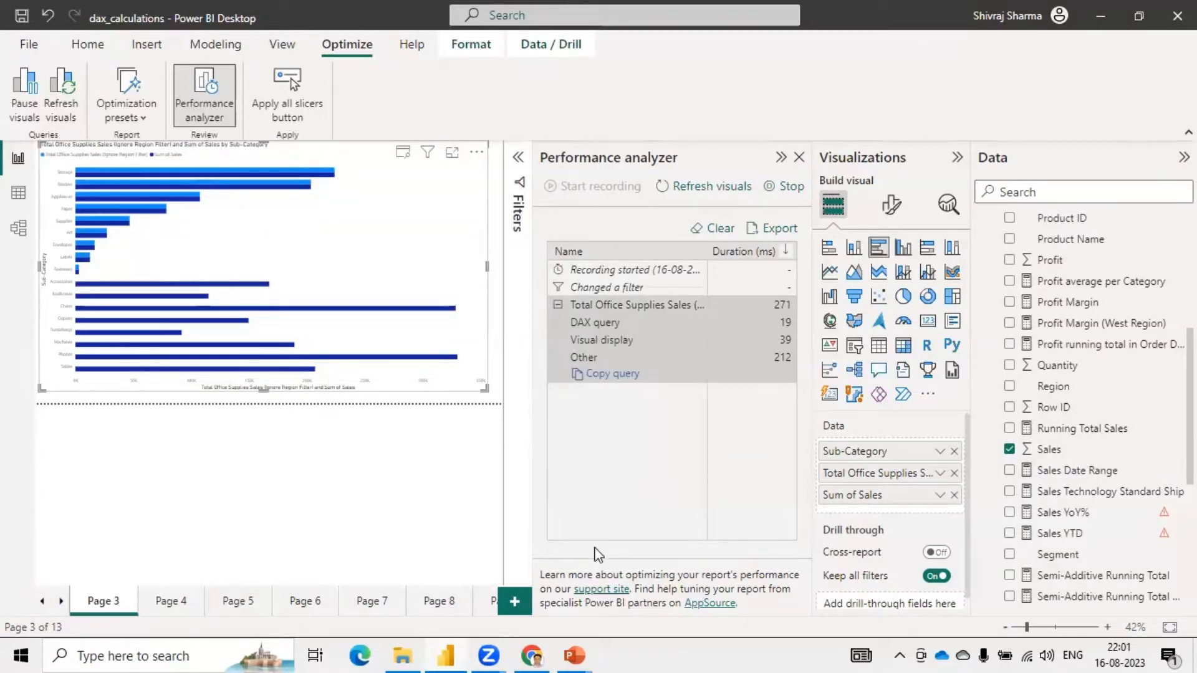
click(615, 375)
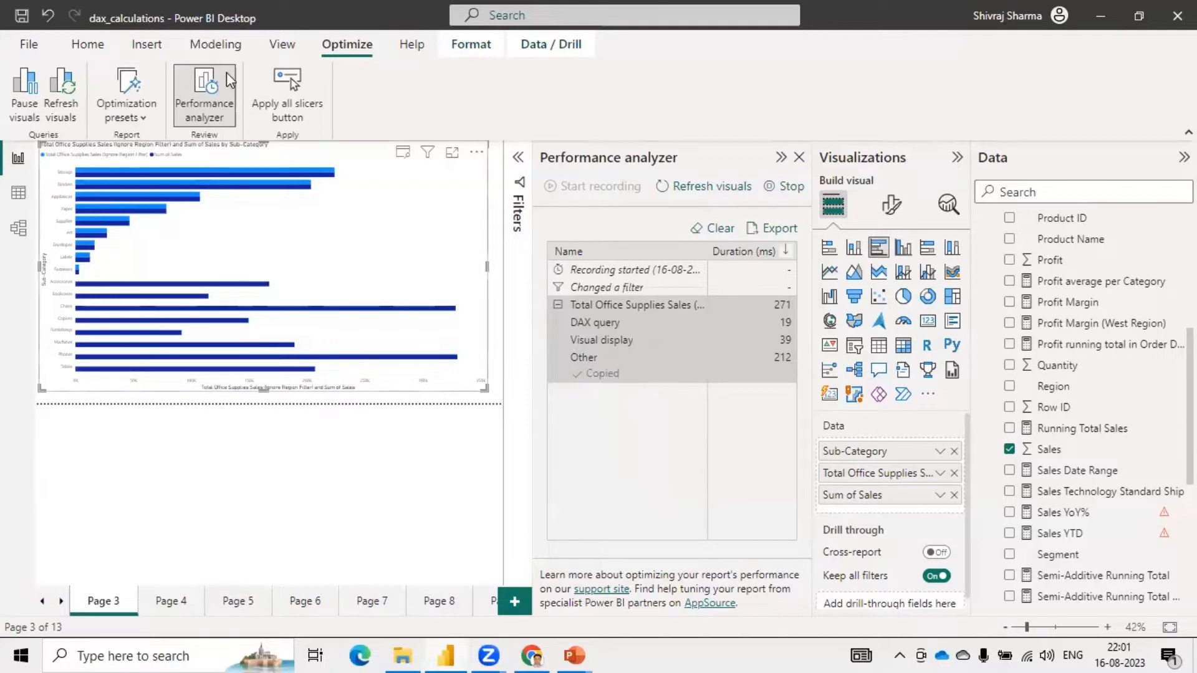
click(216, 44)
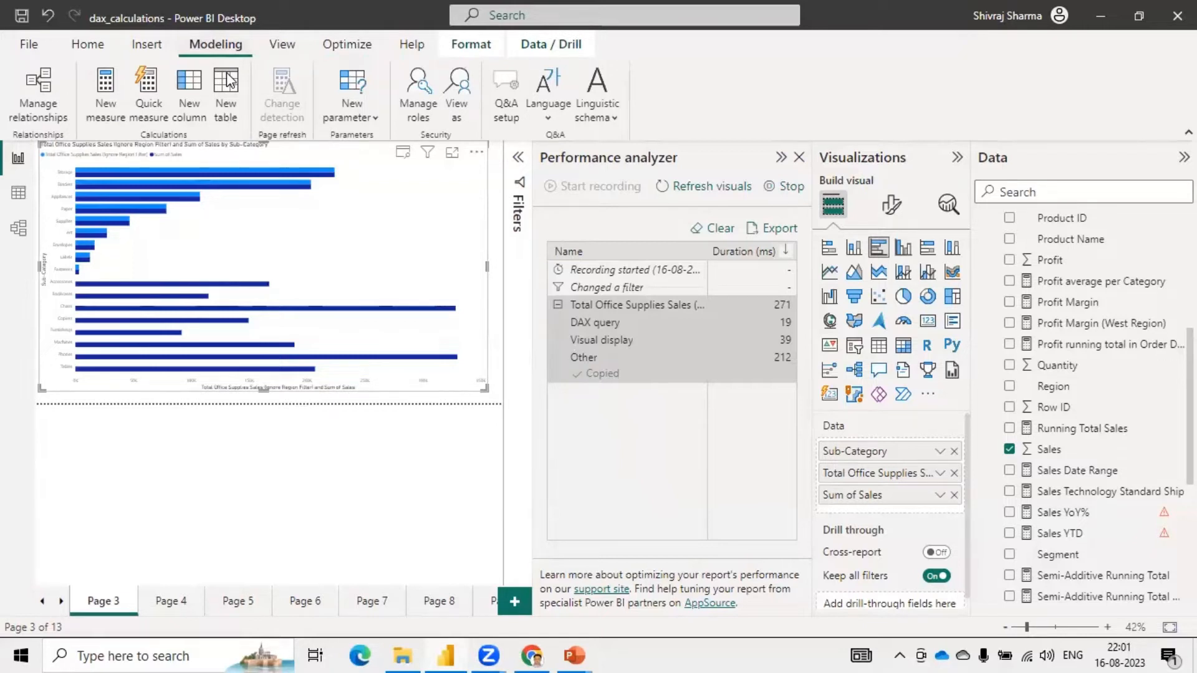
click(348, 44)
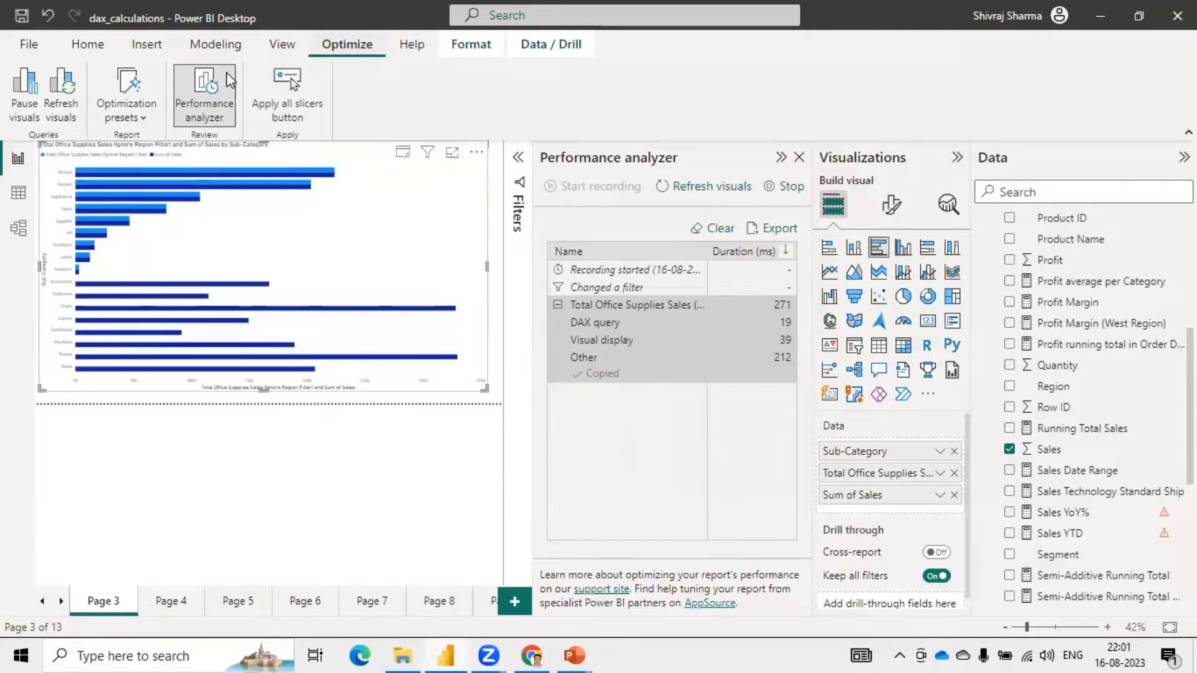
click(282, 44)
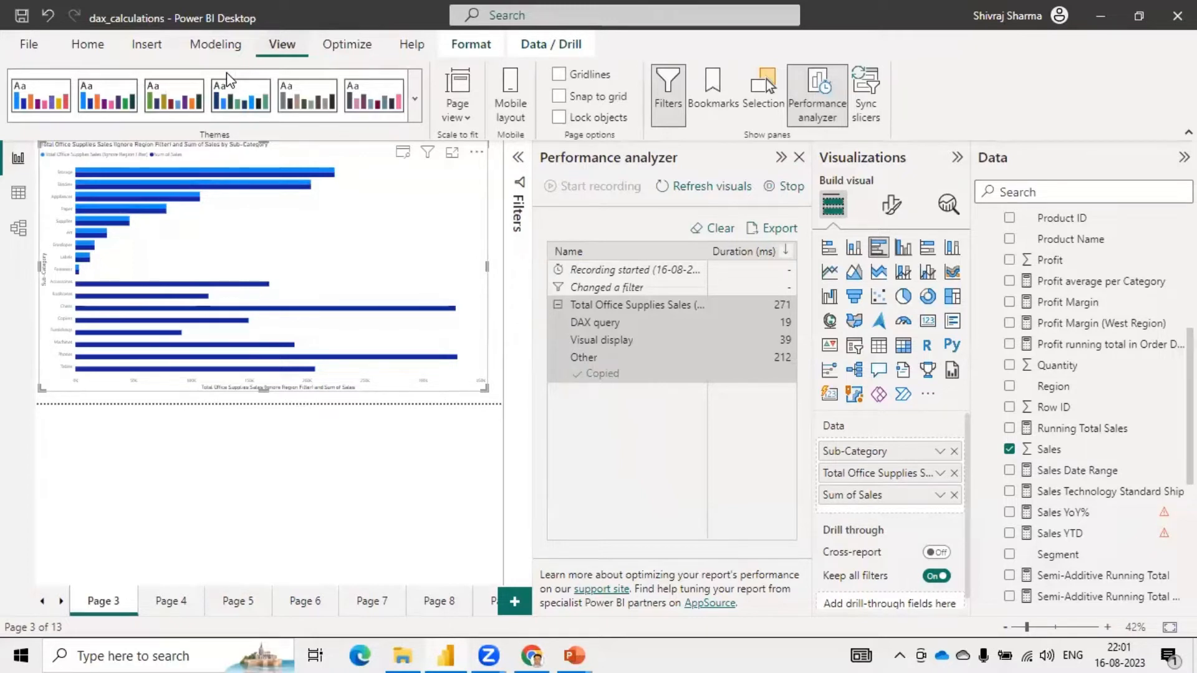
click(348, 44)
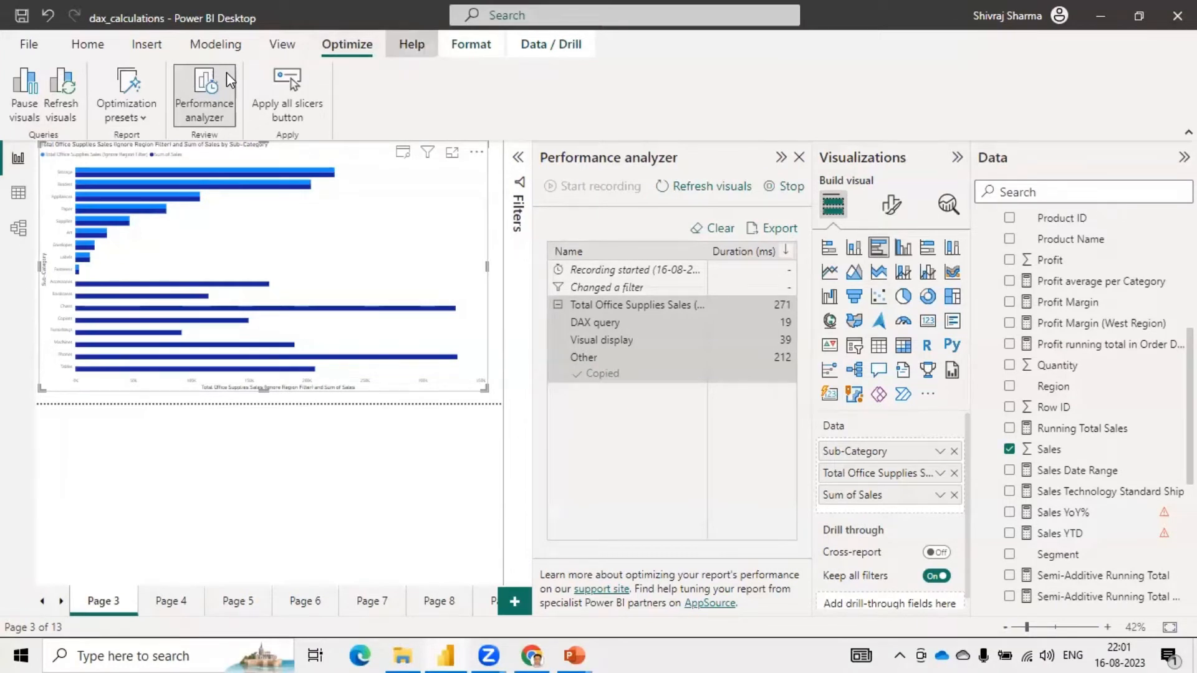
click(411, 44)
click(471, 45)
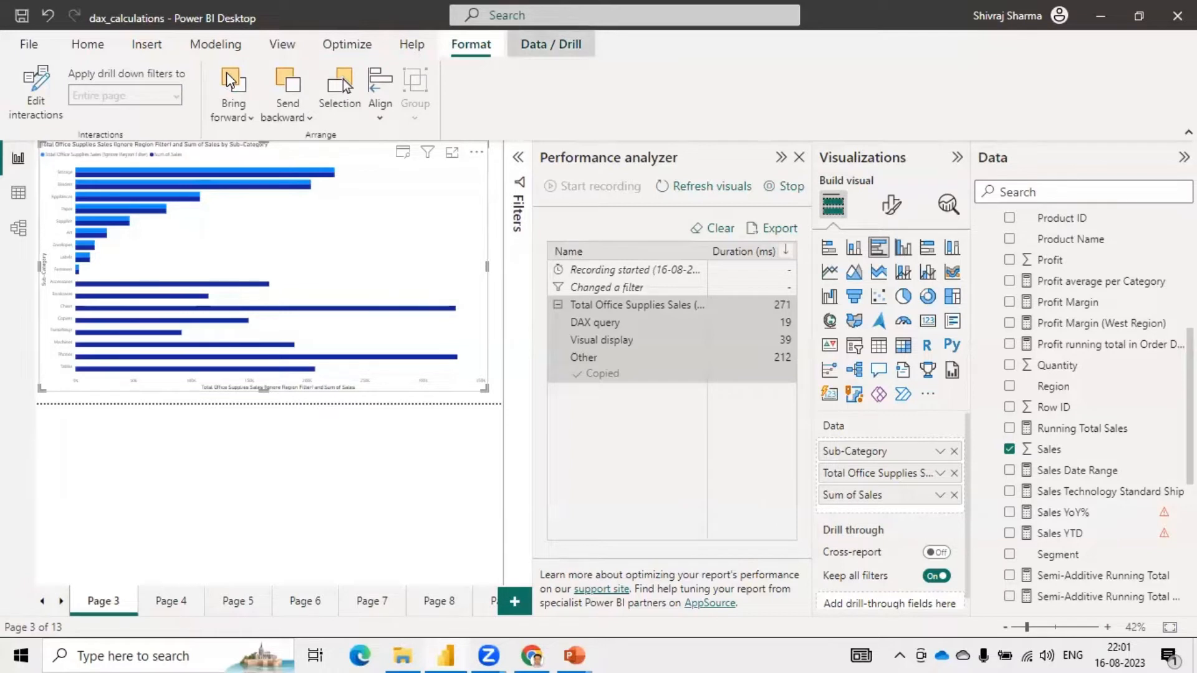
click(551, 44)
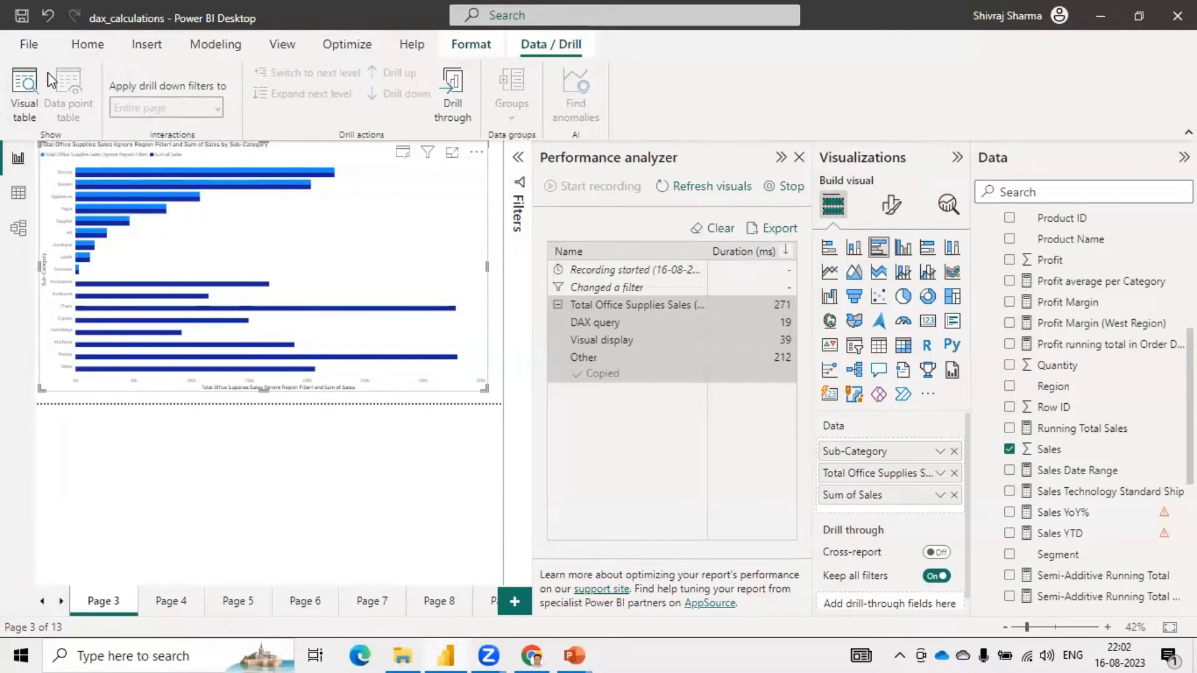
Open the Superstore query in the Power Query Editor, then close the editor and return to the report.
click(216, 44)
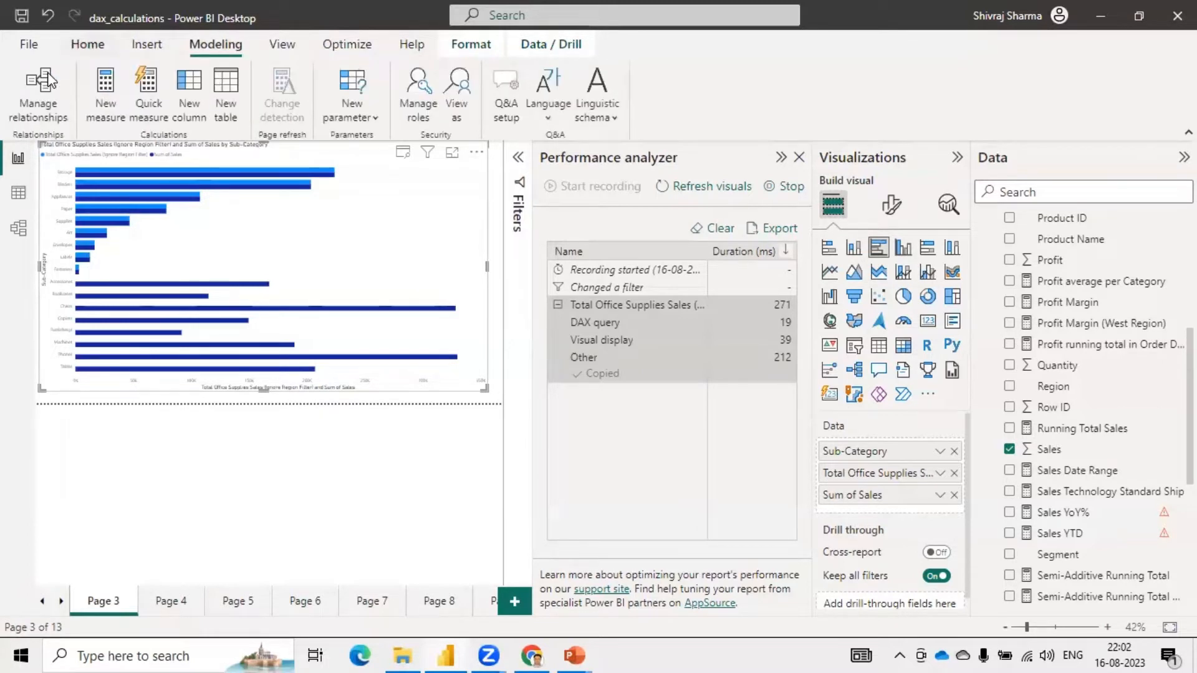
click(87, 44)
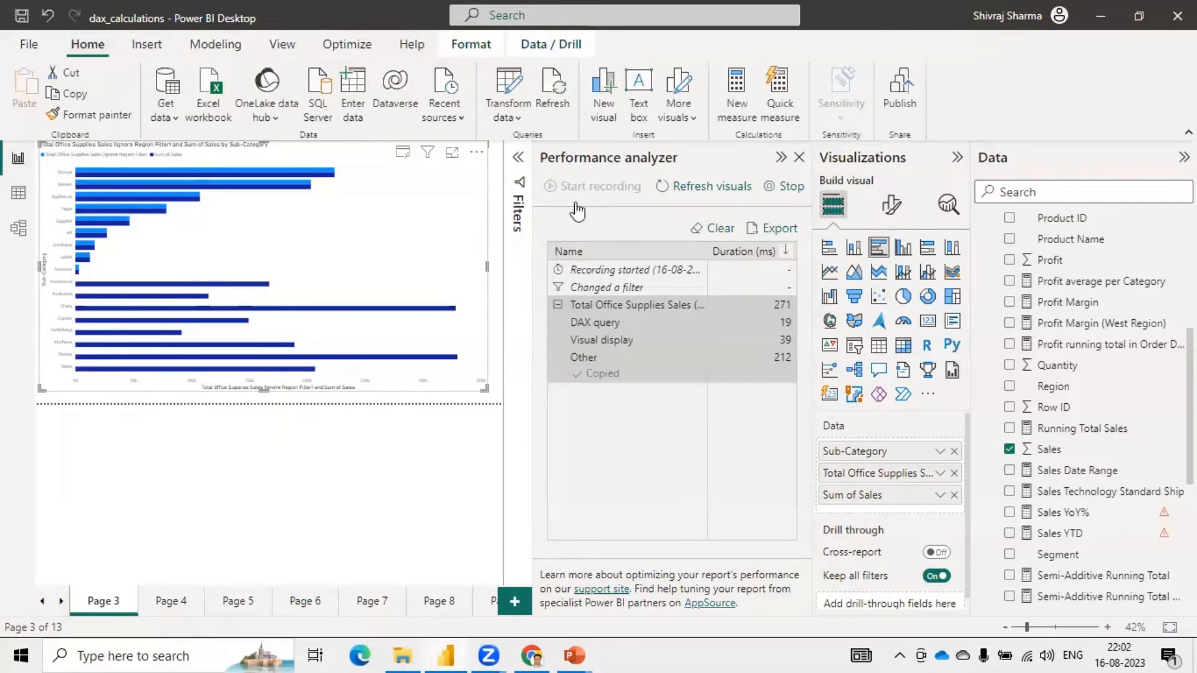
click(502, 103)
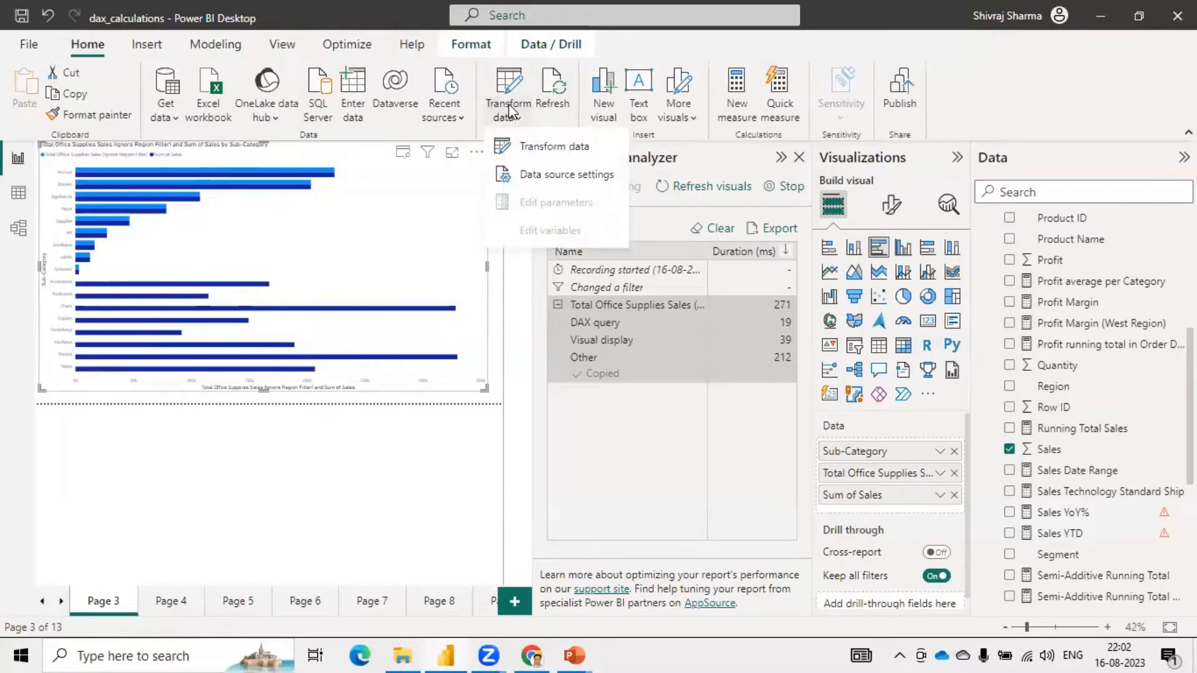
click(512, 84)
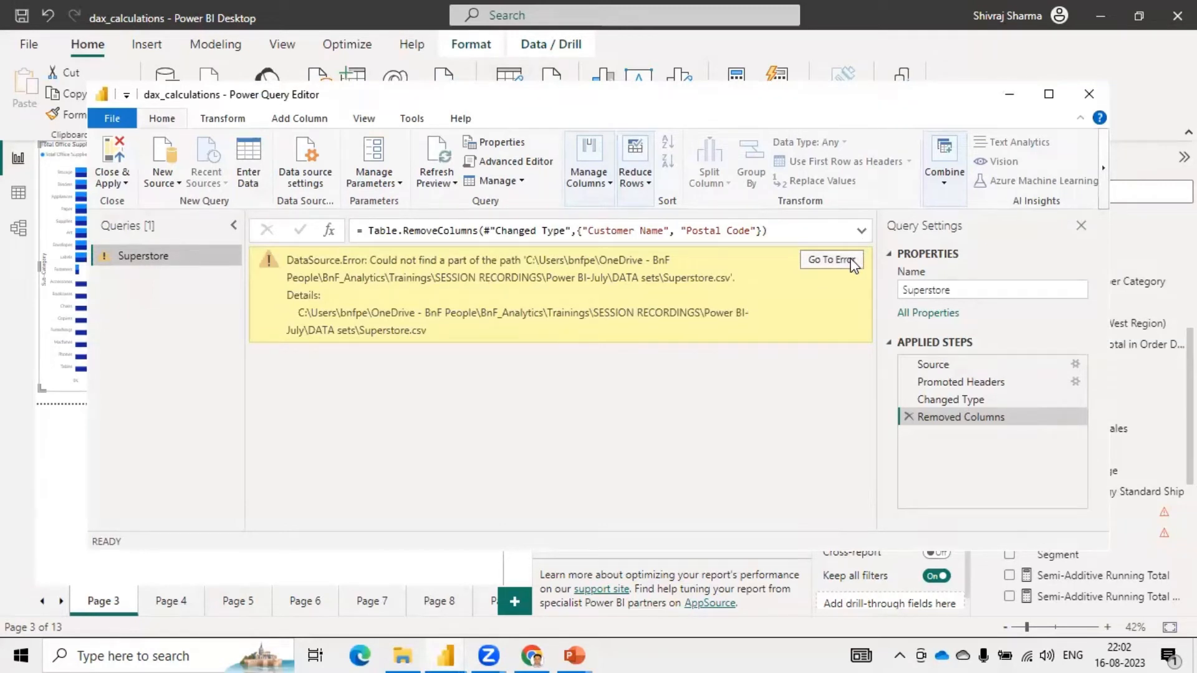
click(1094, 98)
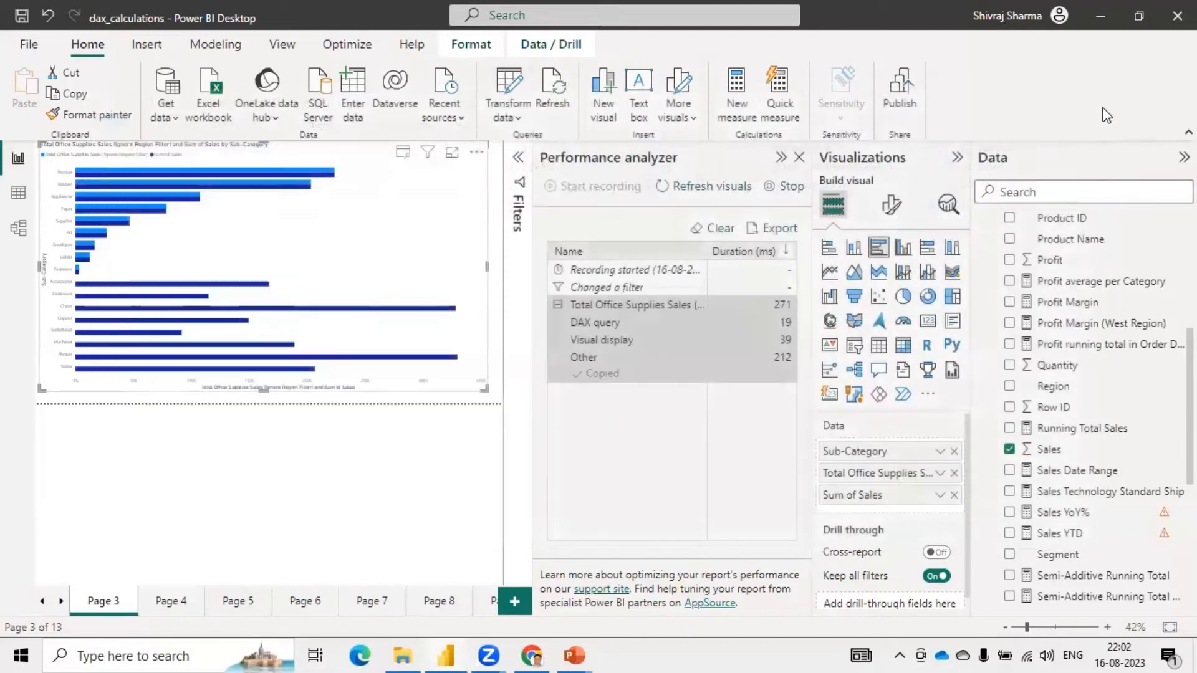
click(446, 655)
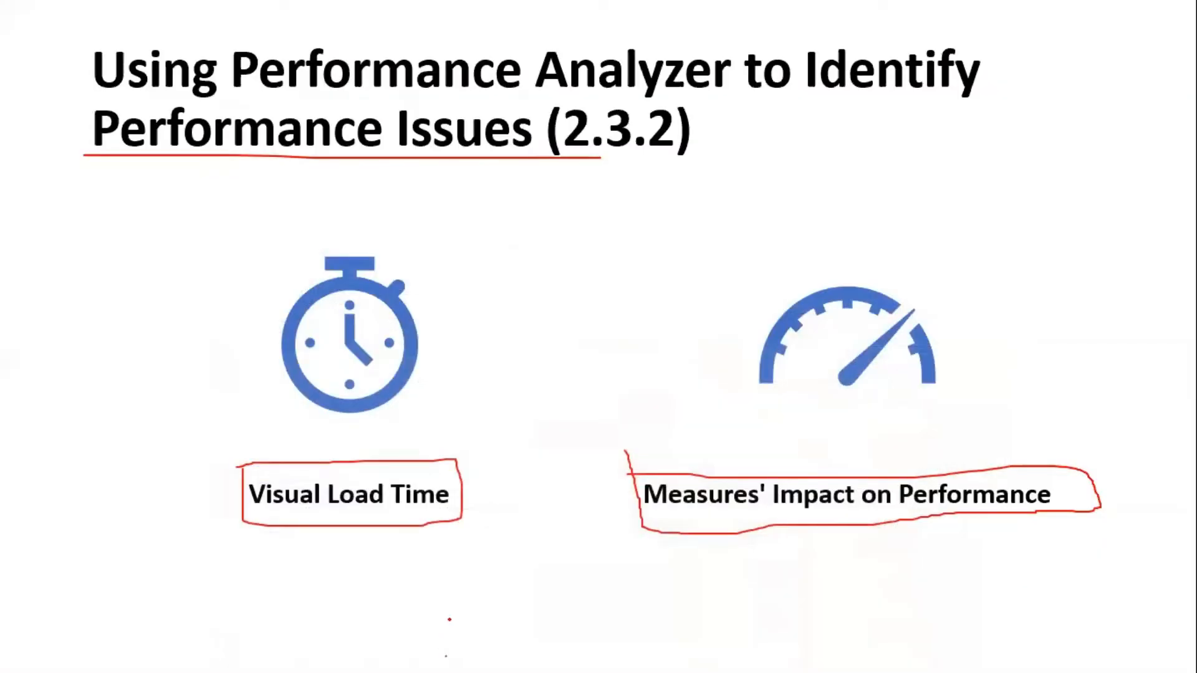
key(alt+Tab)
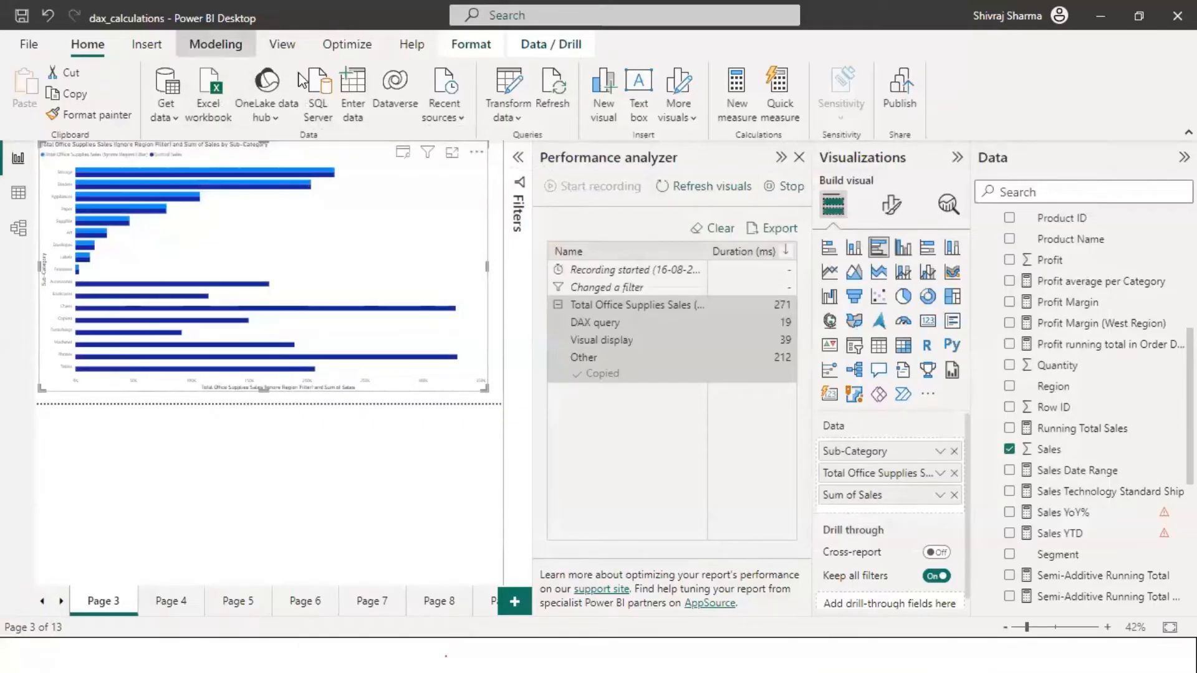
Replace the Superstore query's code in the Advanced Editor with the copied DAX query and enlarge the editor to read it.
click(216, 43)
click(87, 43)
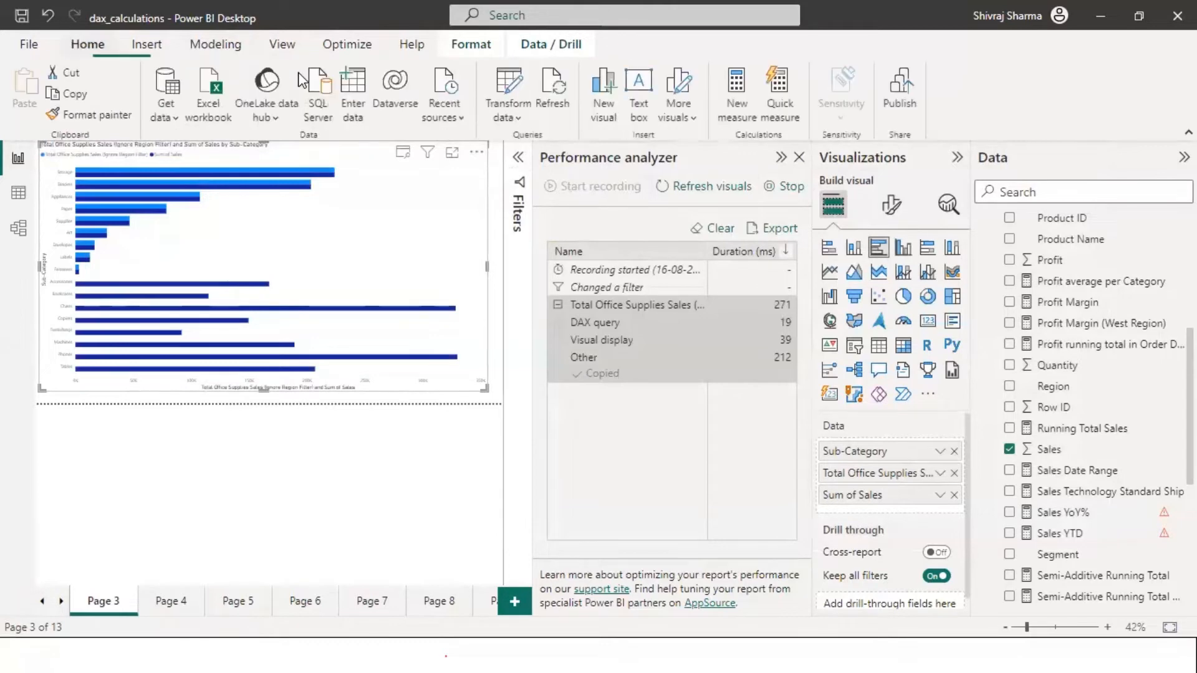
click(507, 85)
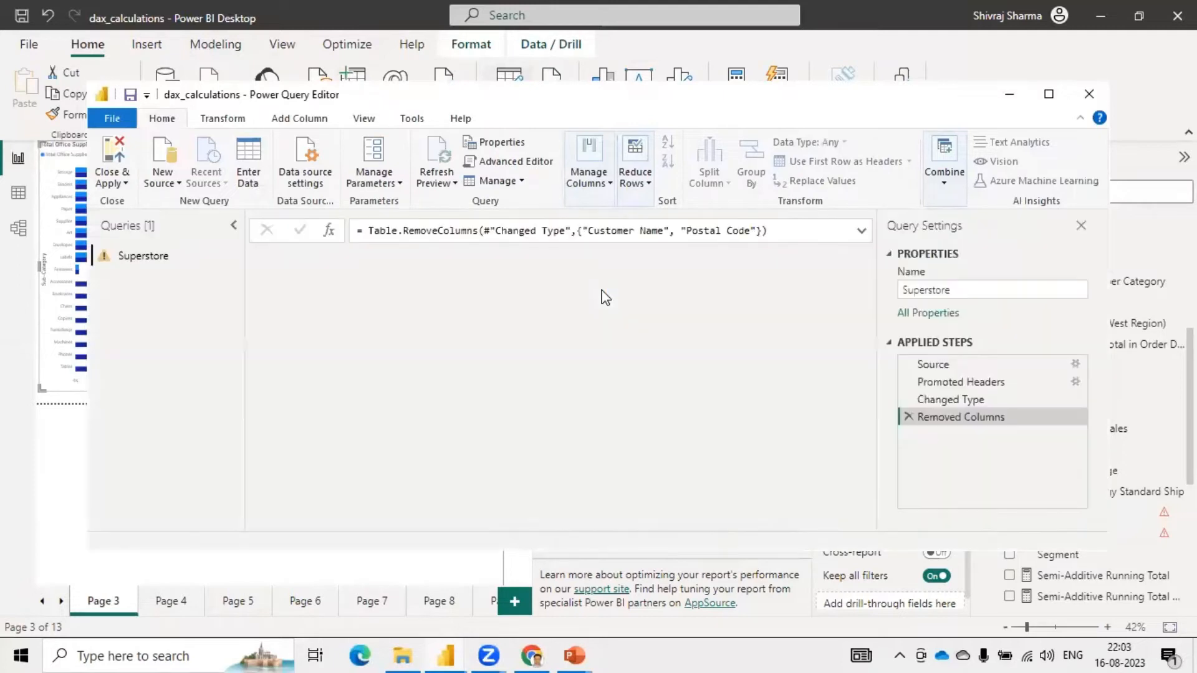
click(515, 161)
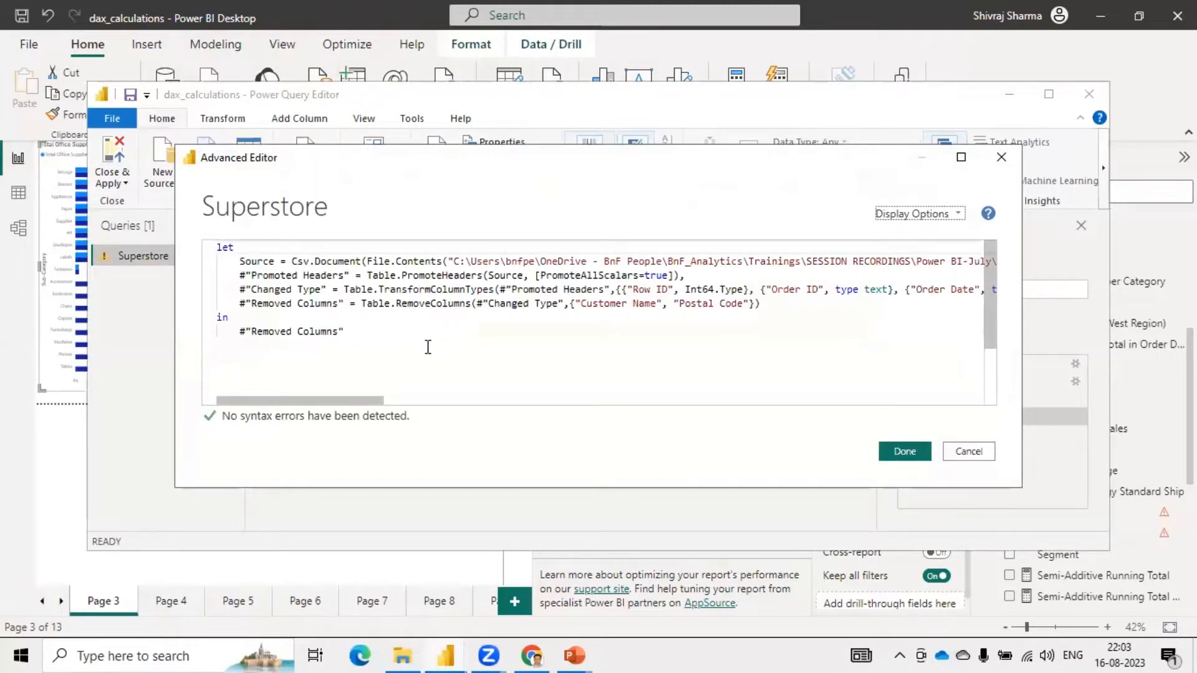
drag(356, 334, 209, 234)
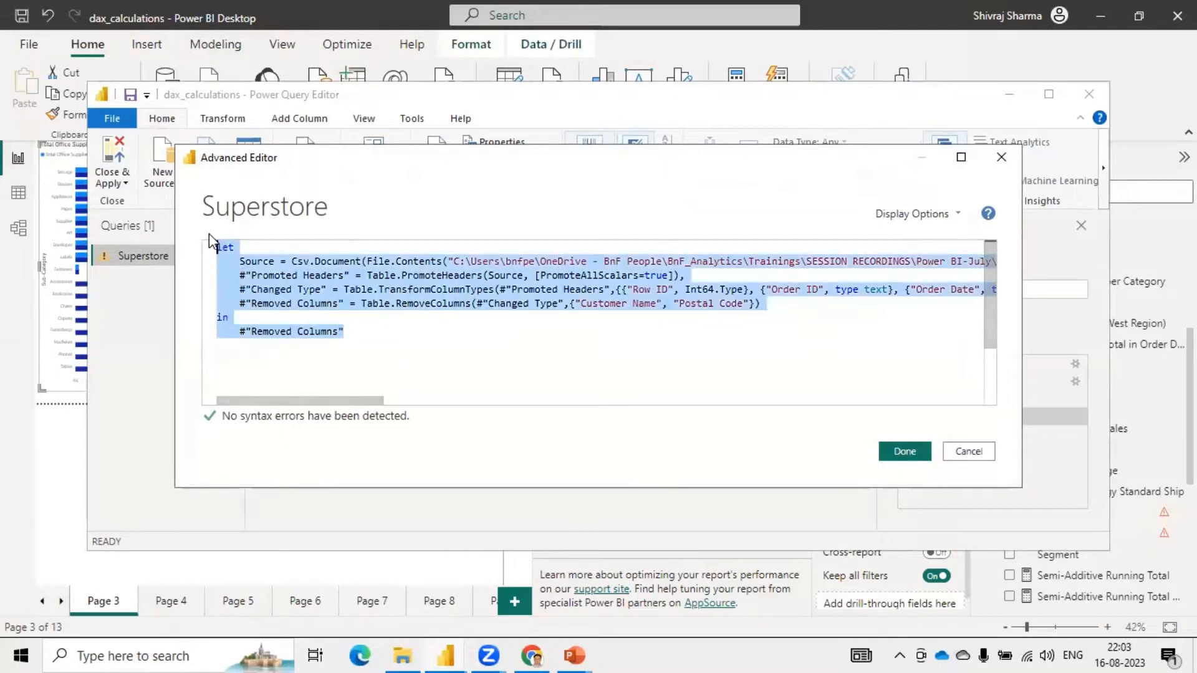
key(ctrl+v)
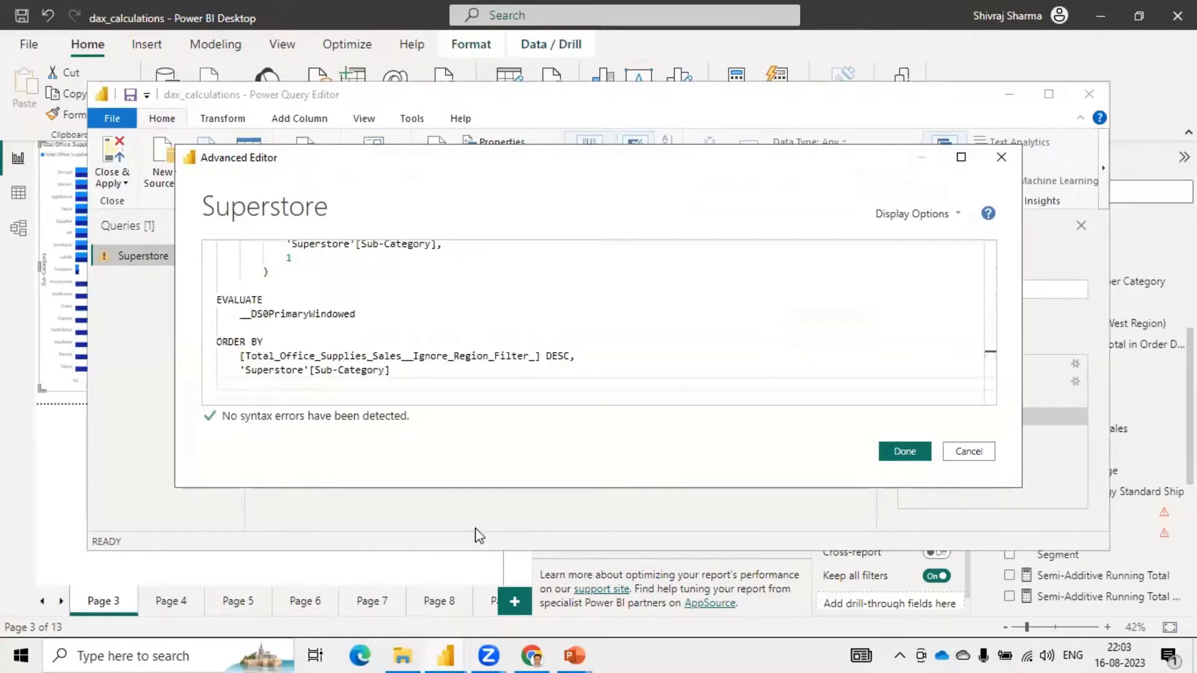
click(961, 157)
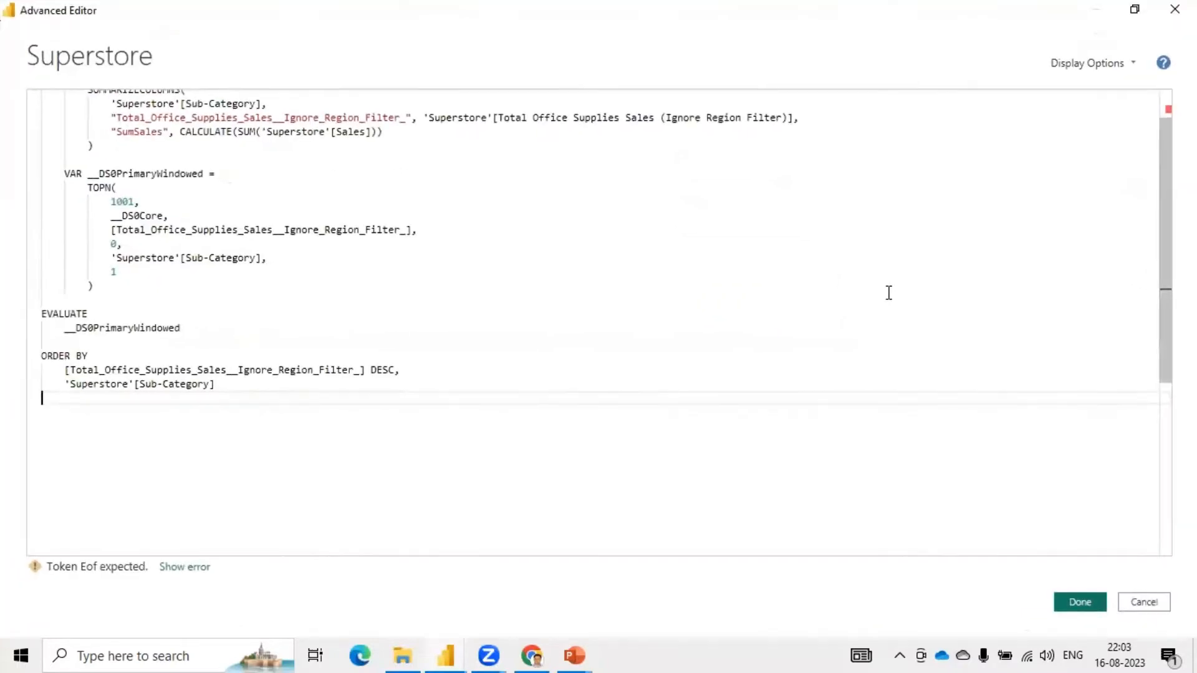
scroll(409, 374, up, 2)
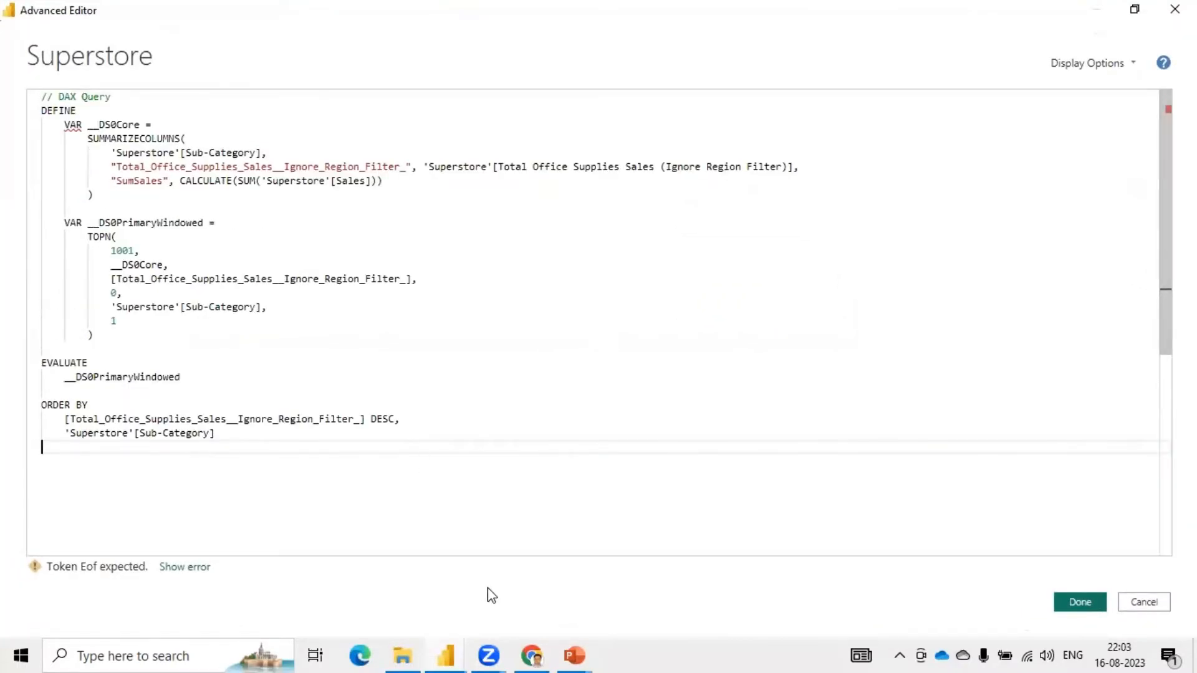
Check the report window, then discard the DAX code pasted into the Superstore query and close the Power Query Editor.
click(464, 650)
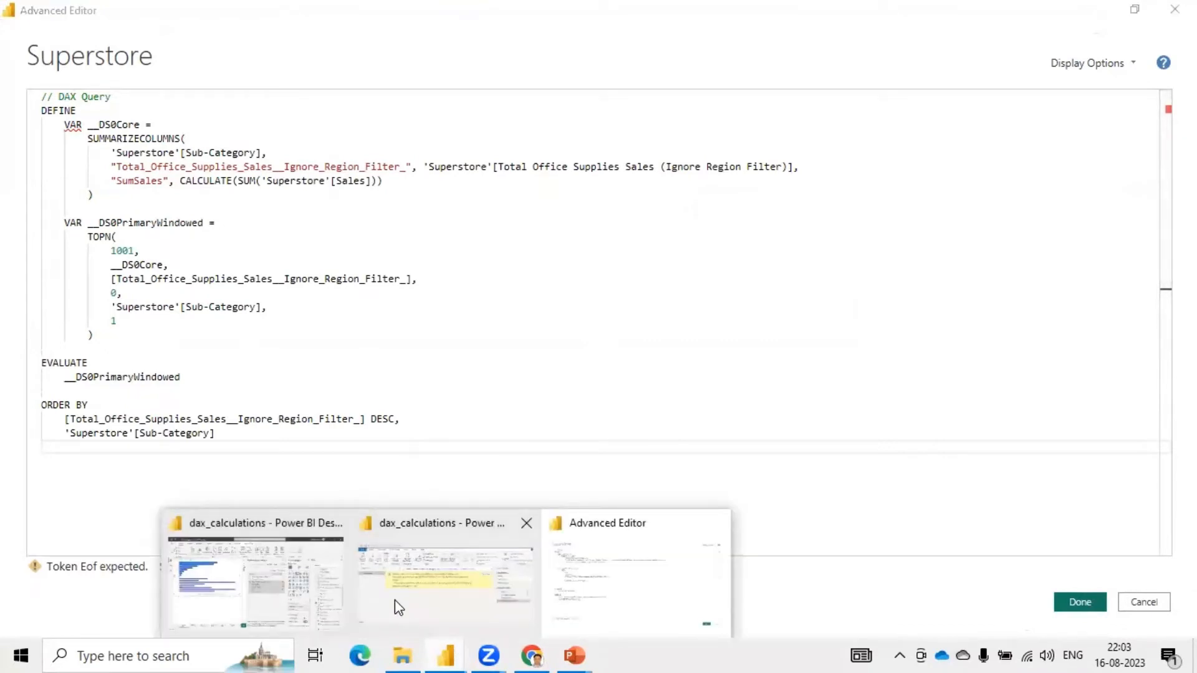
click(284, 586)
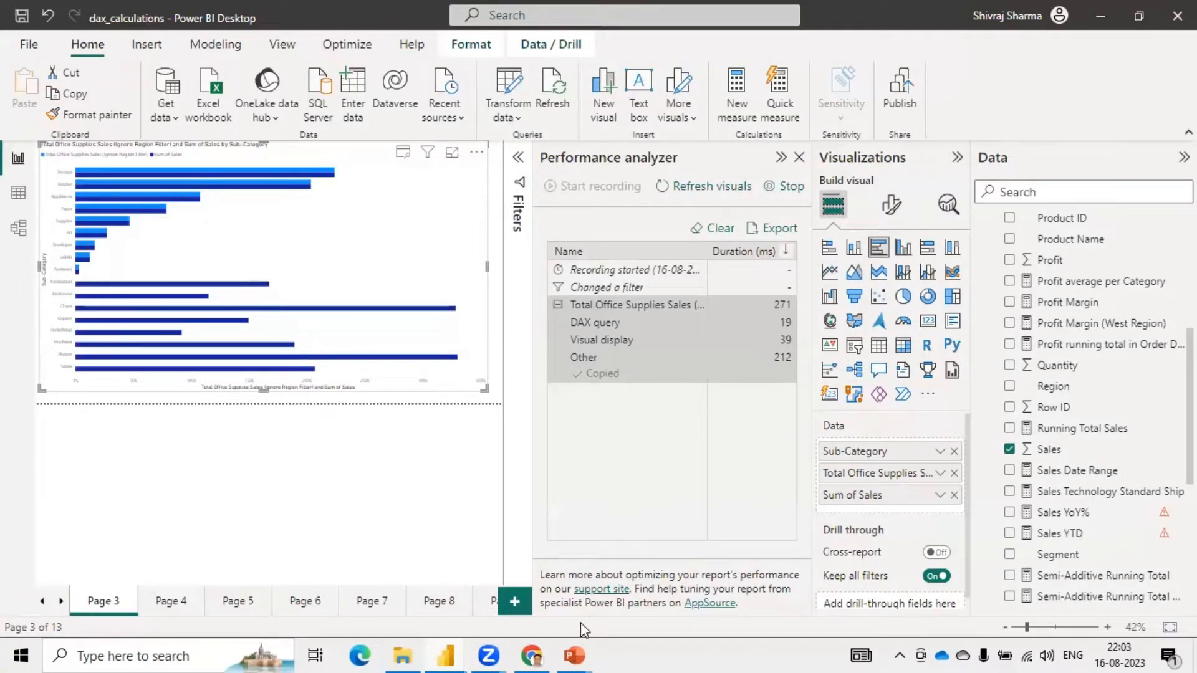
mouse_move(446, 654)
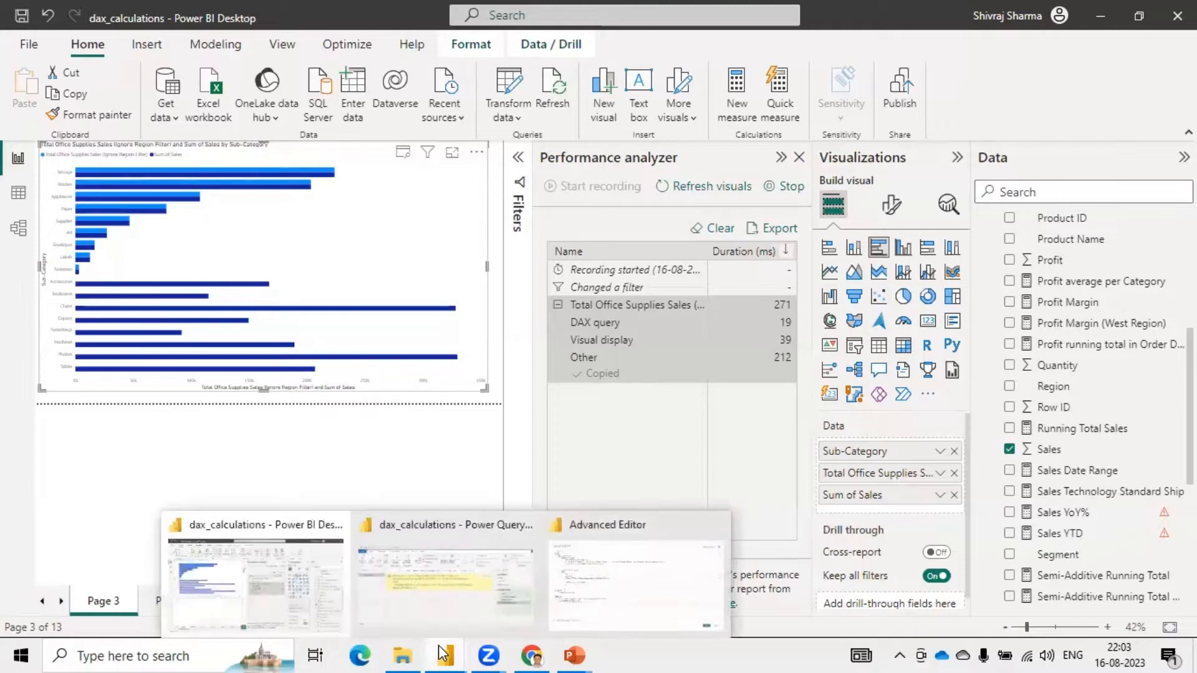
click(467, 590)
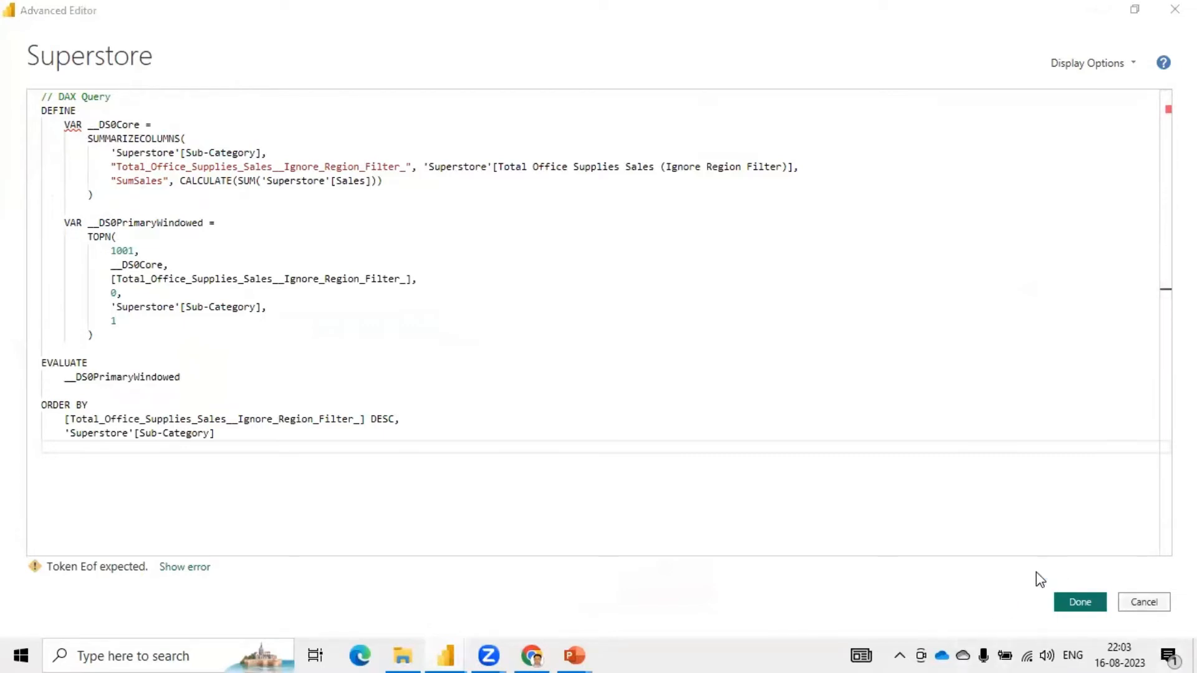
key(Escape)
click(727, 365)
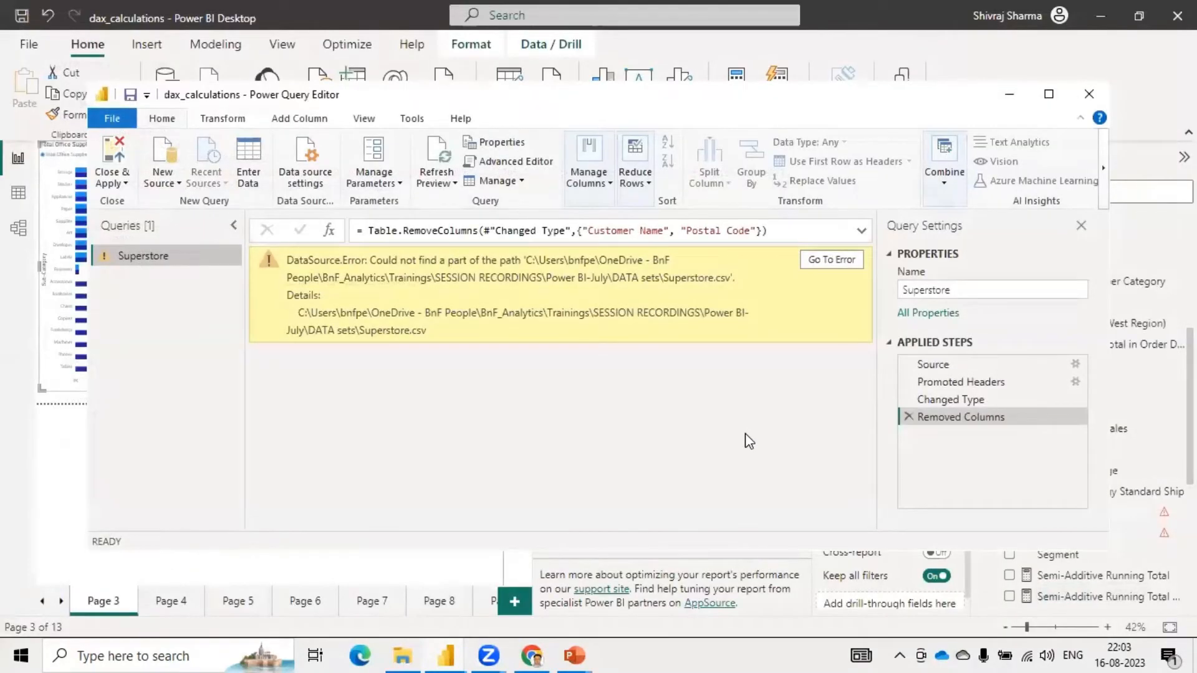
click(1091, 96)
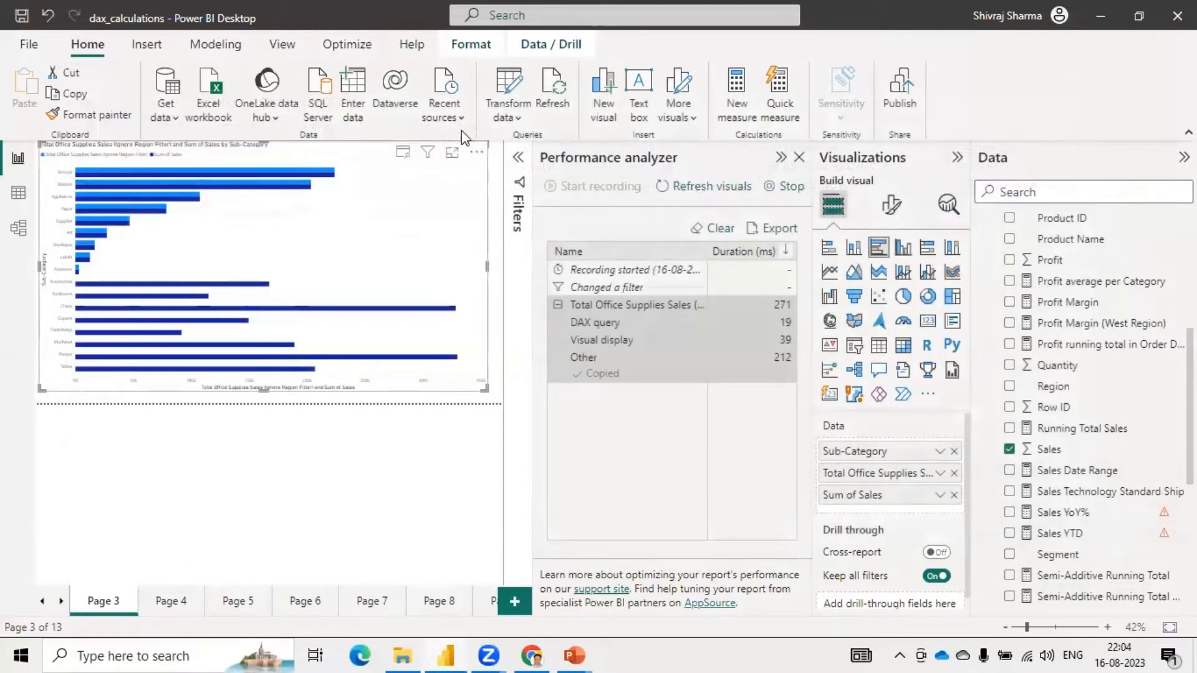
Reopen the Superstore query's Advanced Editor and paste the copied DAX query over its M code.
click(506, 83)
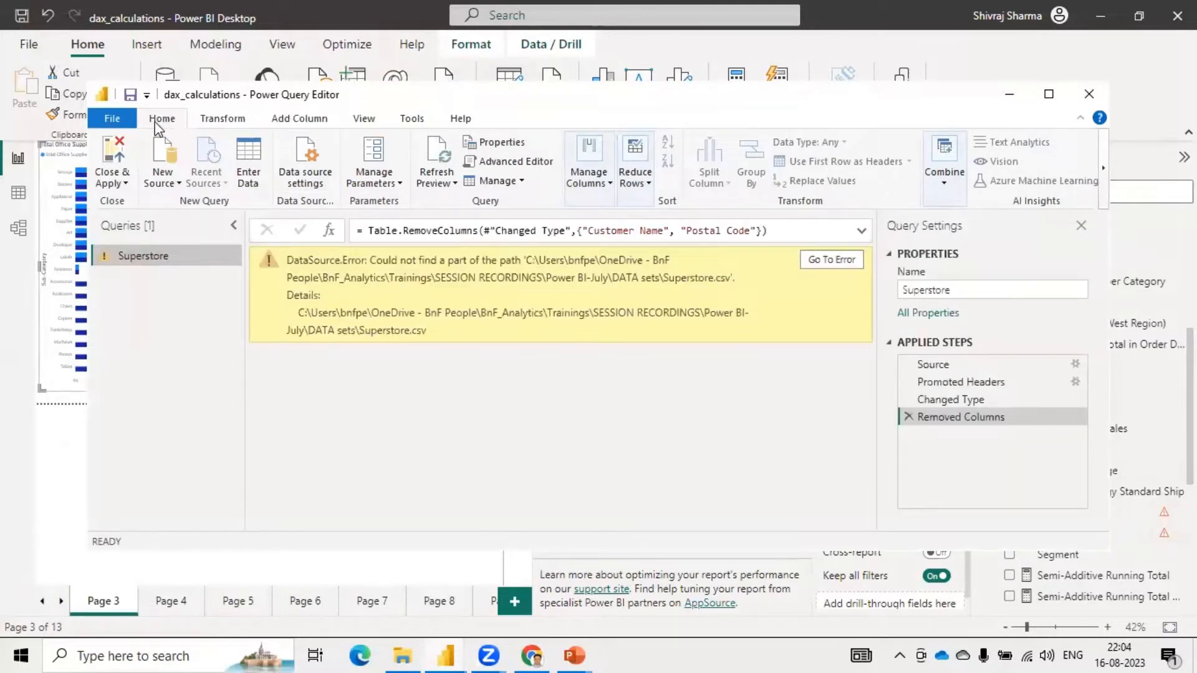
click(525, 162)
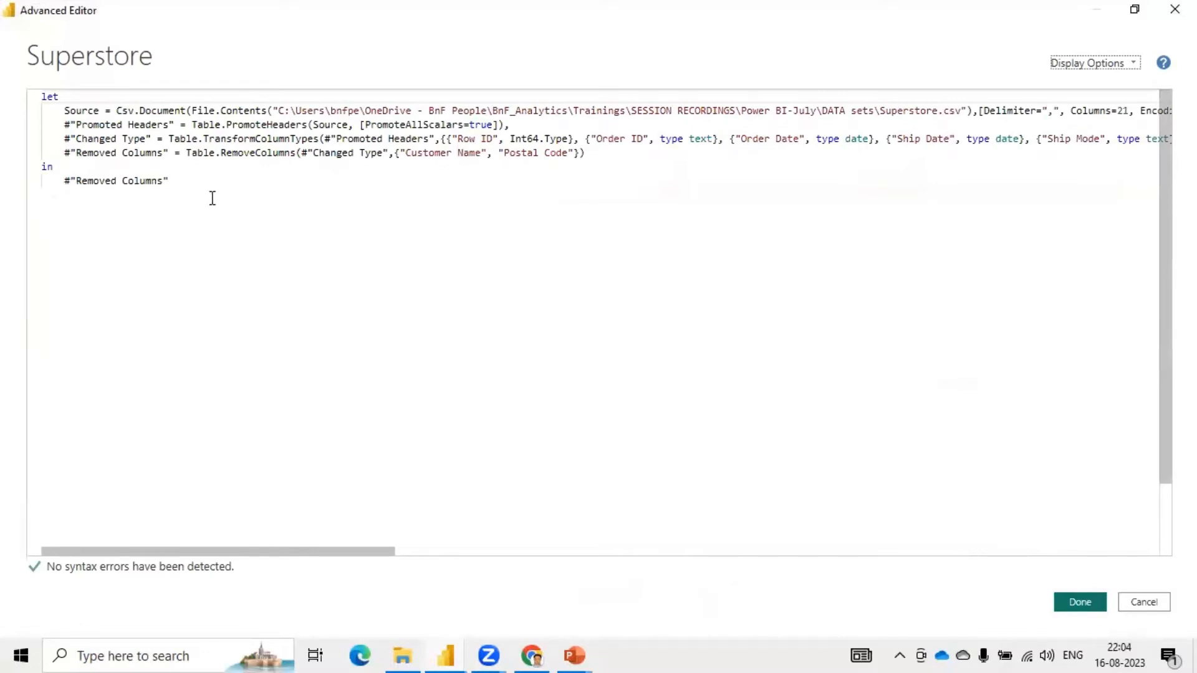
drag(184, 182, 28, 100)
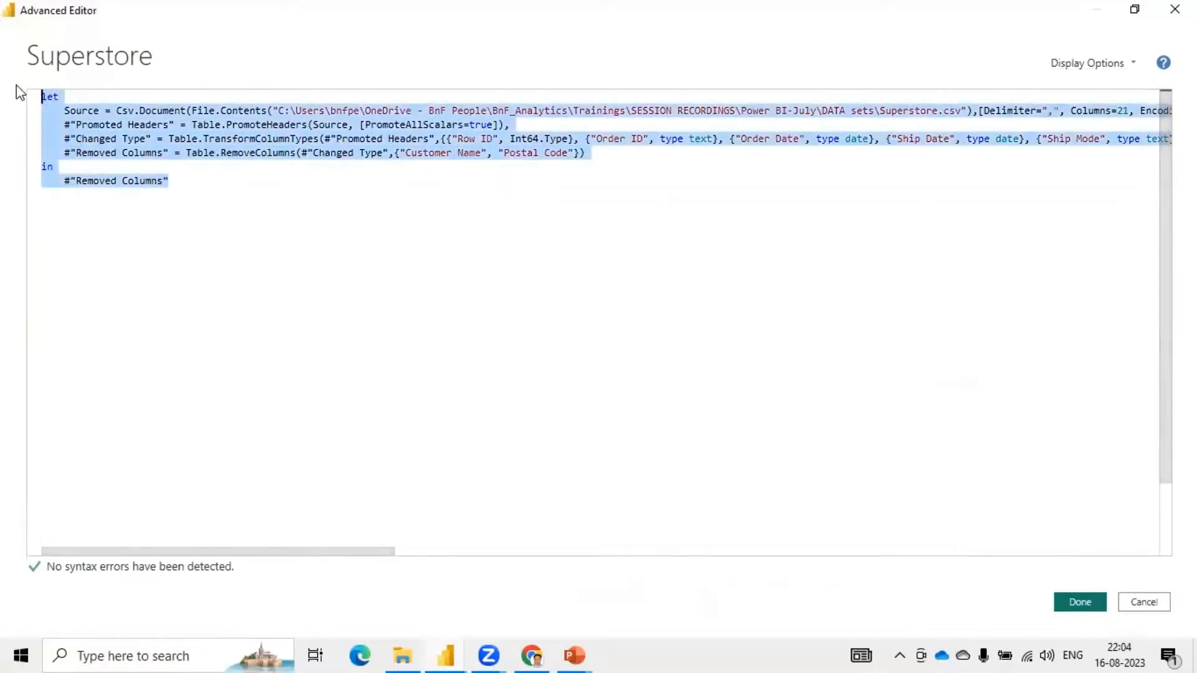
key(ctrl+v)
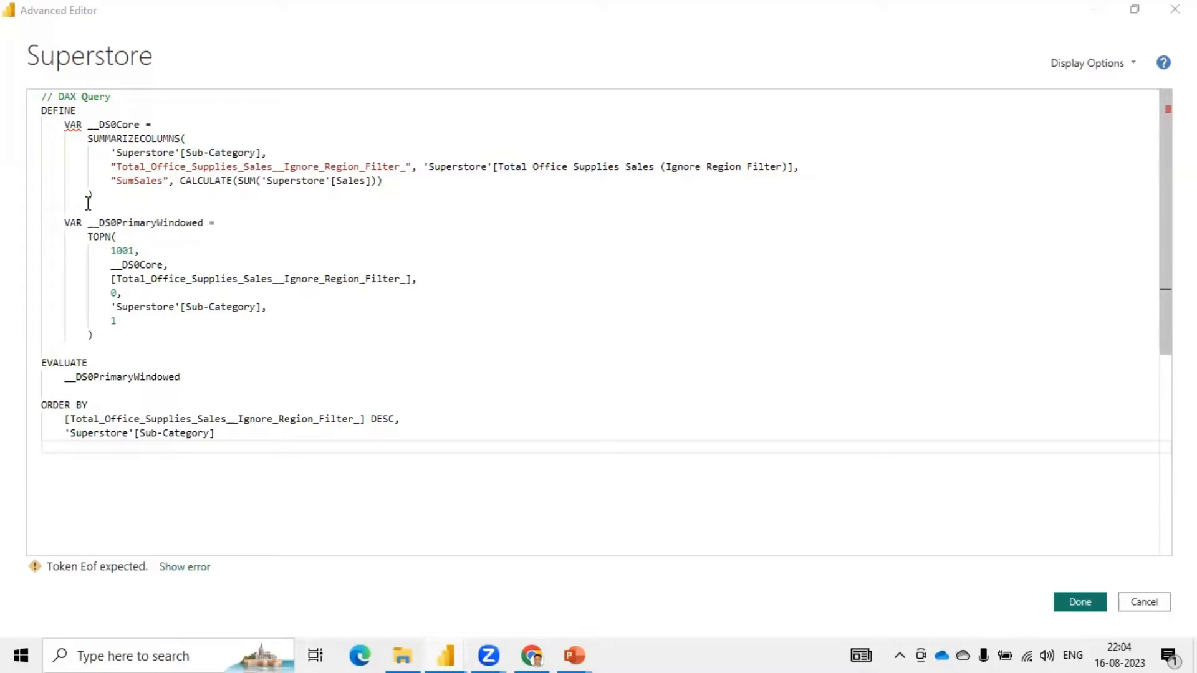
Examine the query's CALCULATE, TOPN, ORDER BY and EVALUATE parts, then discard the changes and return to the report.
click(204, 181)
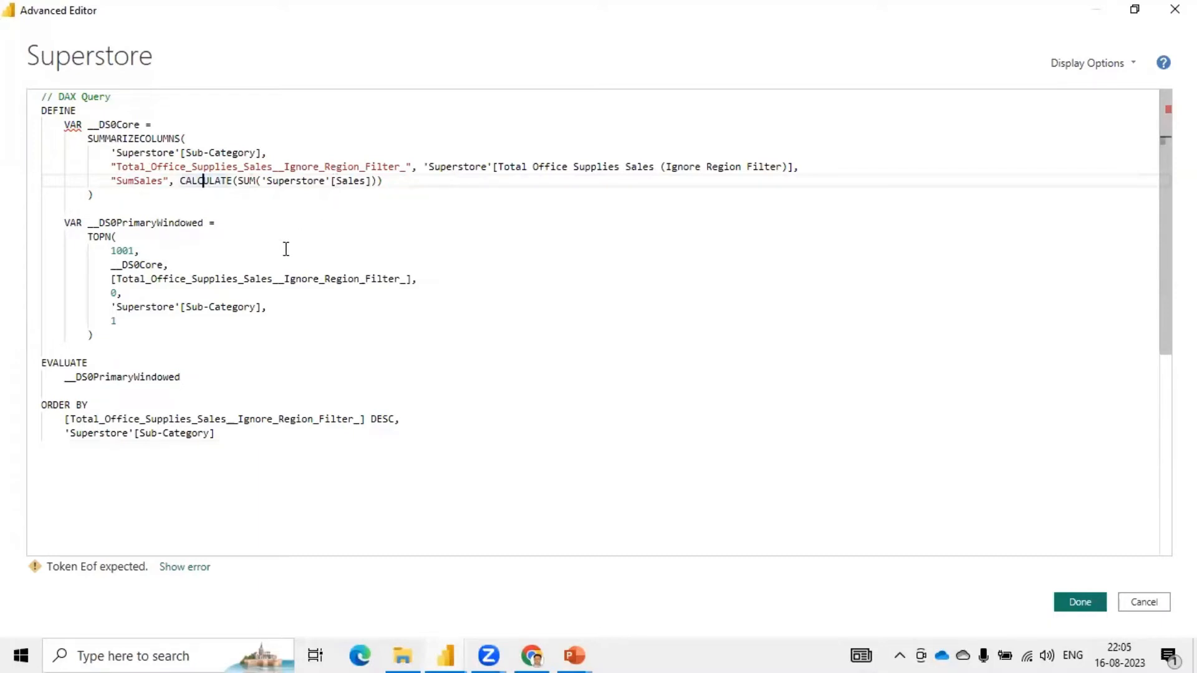
drag(87, 236, 393, 312)
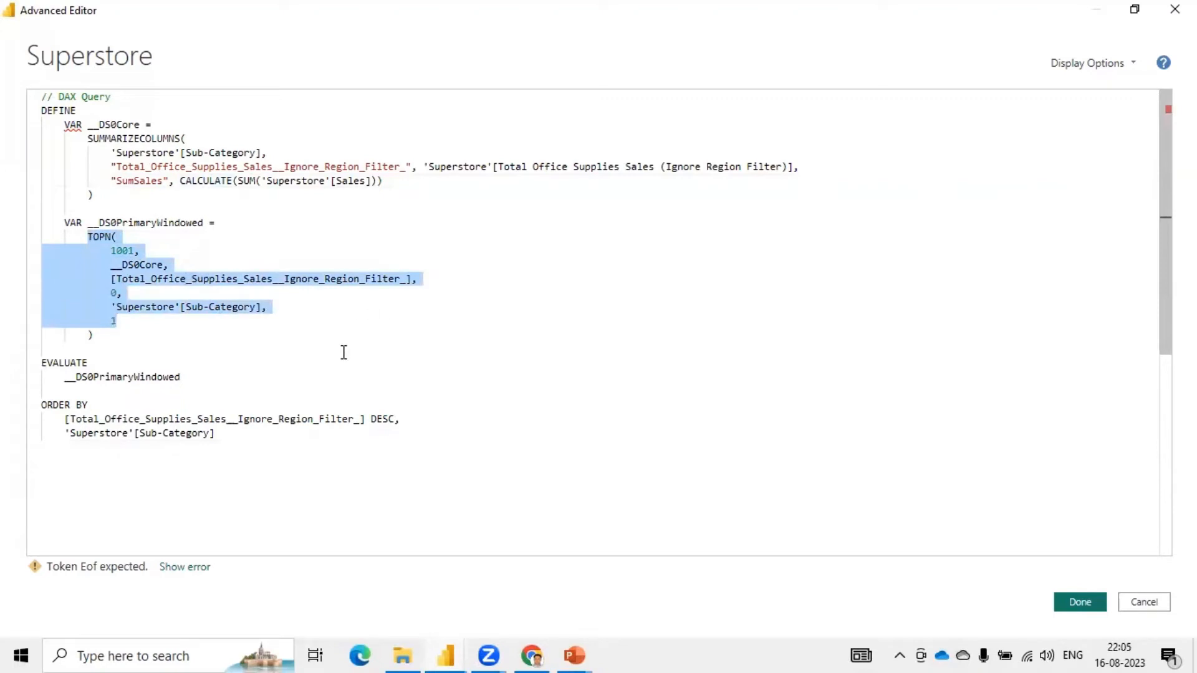
click(122, 427)
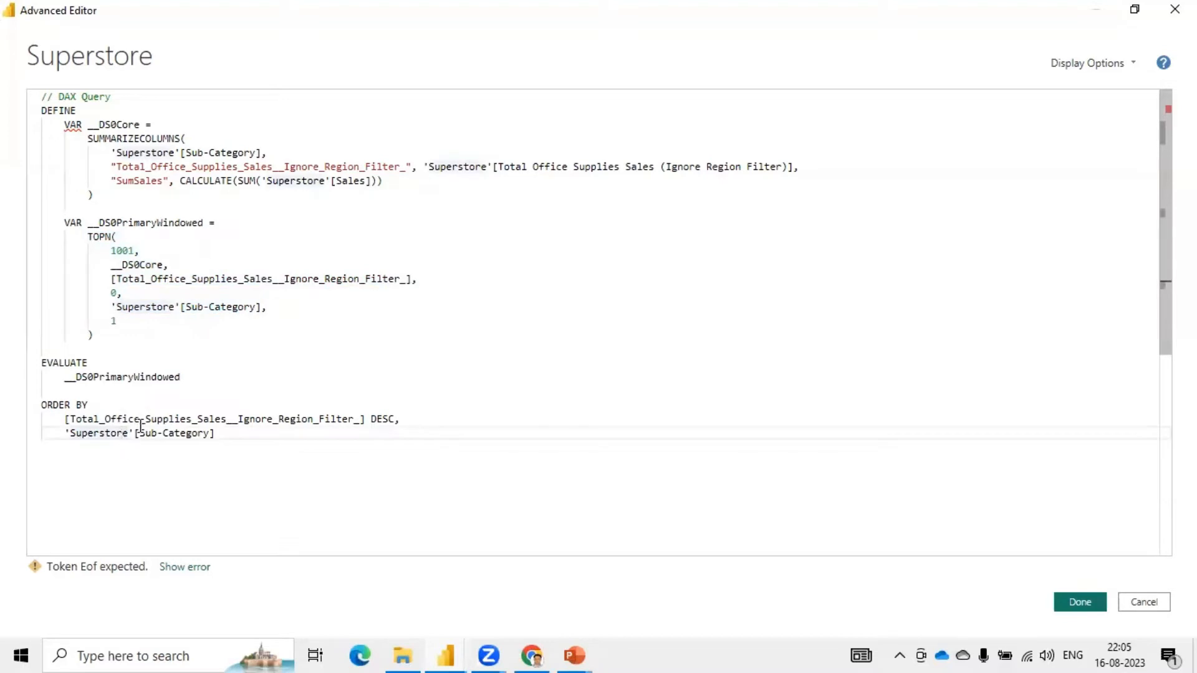
click(87, 377)
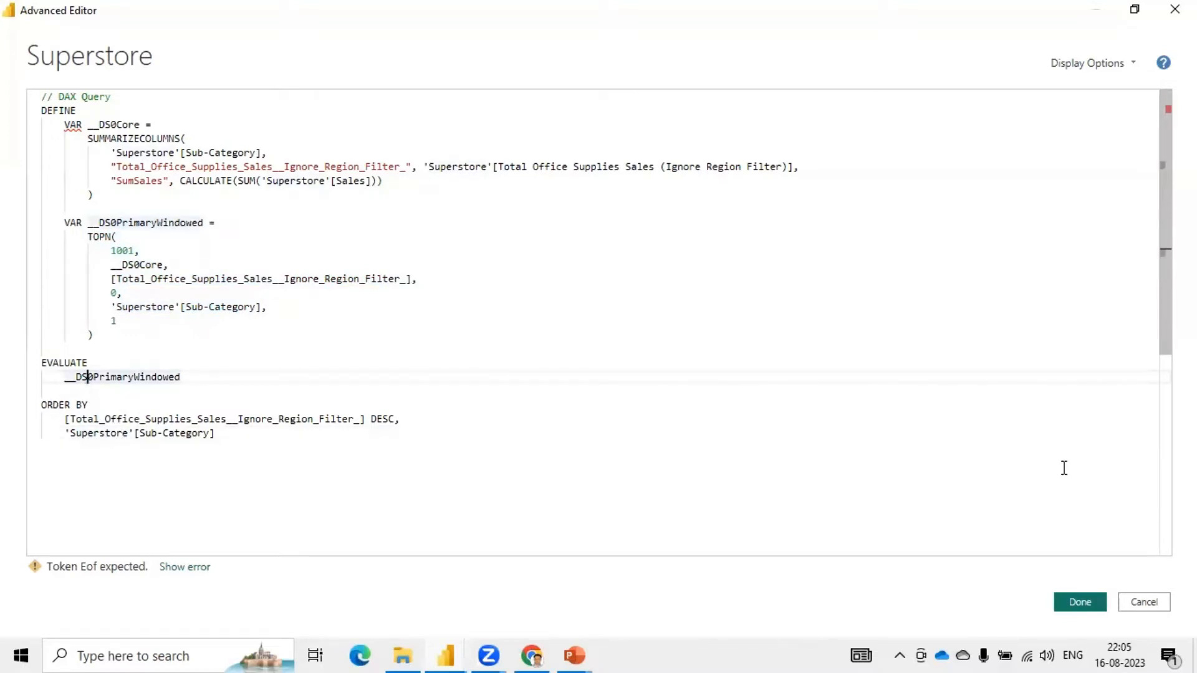
click(1150, 603)
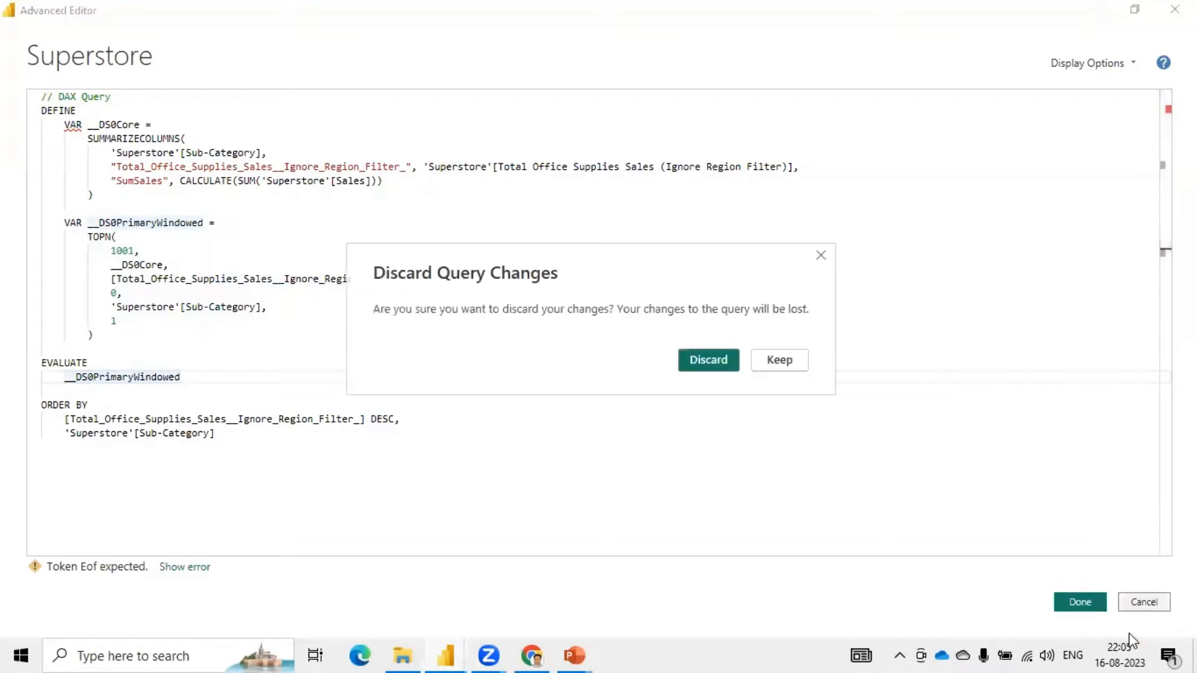
click(708, 361)
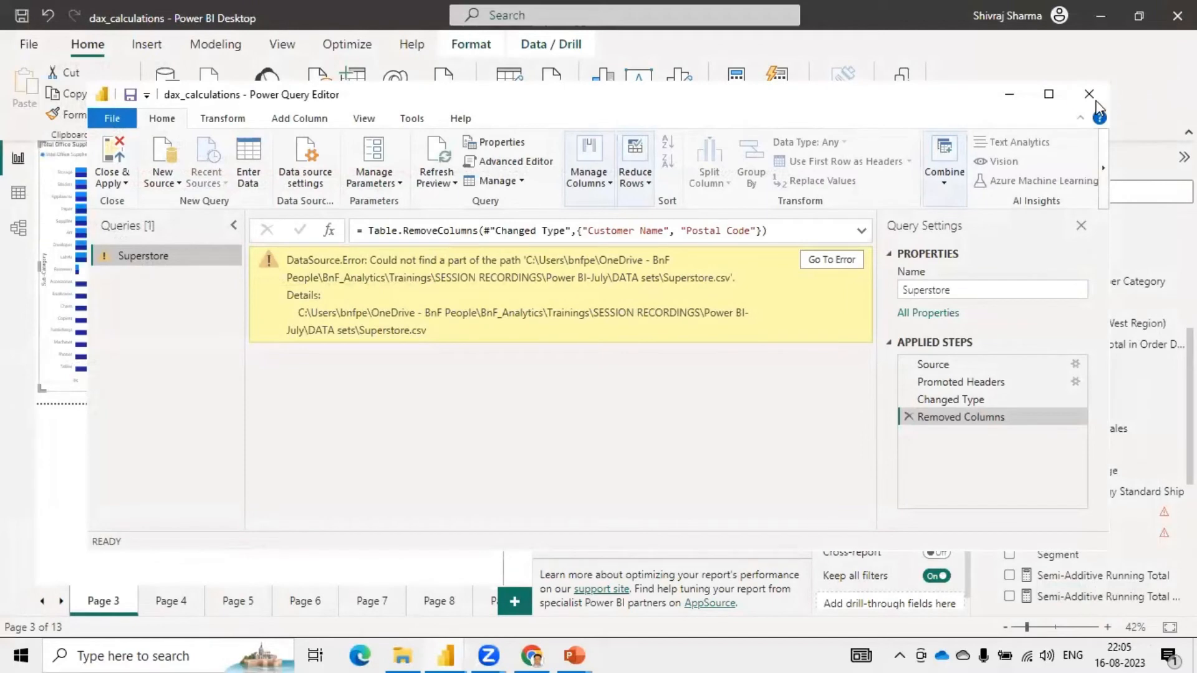
click(1095, 103)
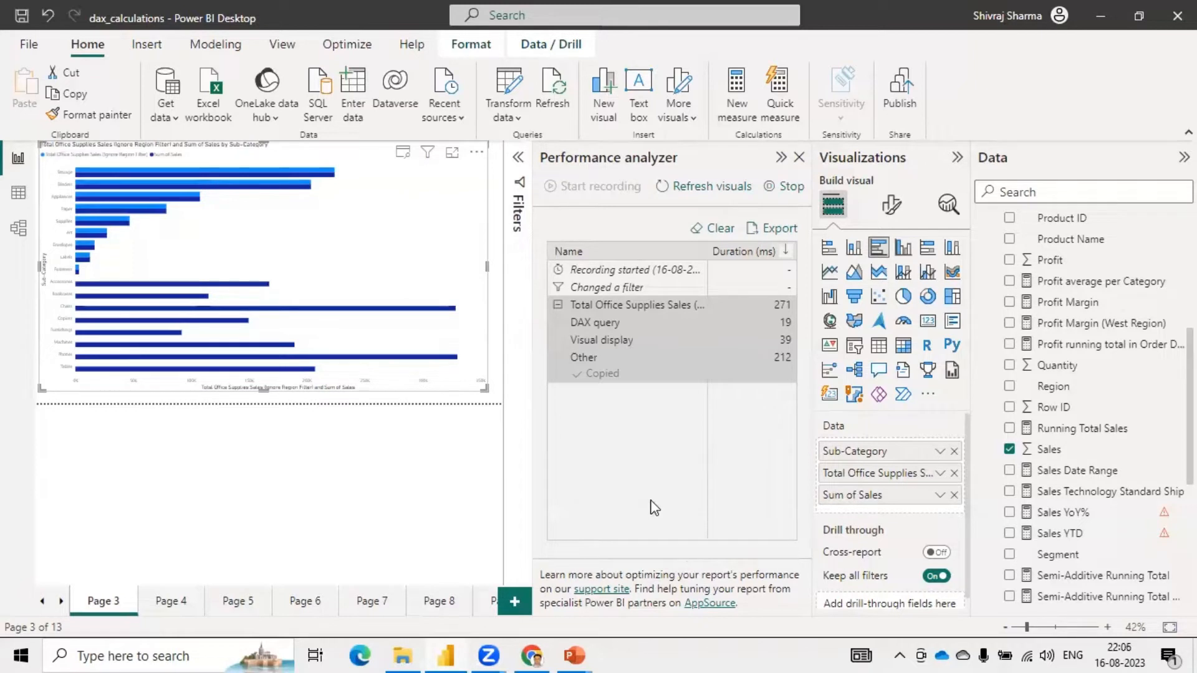
Remove Sum of Sales from the sub-category bar chart, inspect the new entry's duration breakdown, and collapse the recorded entries.
click(954, 494)
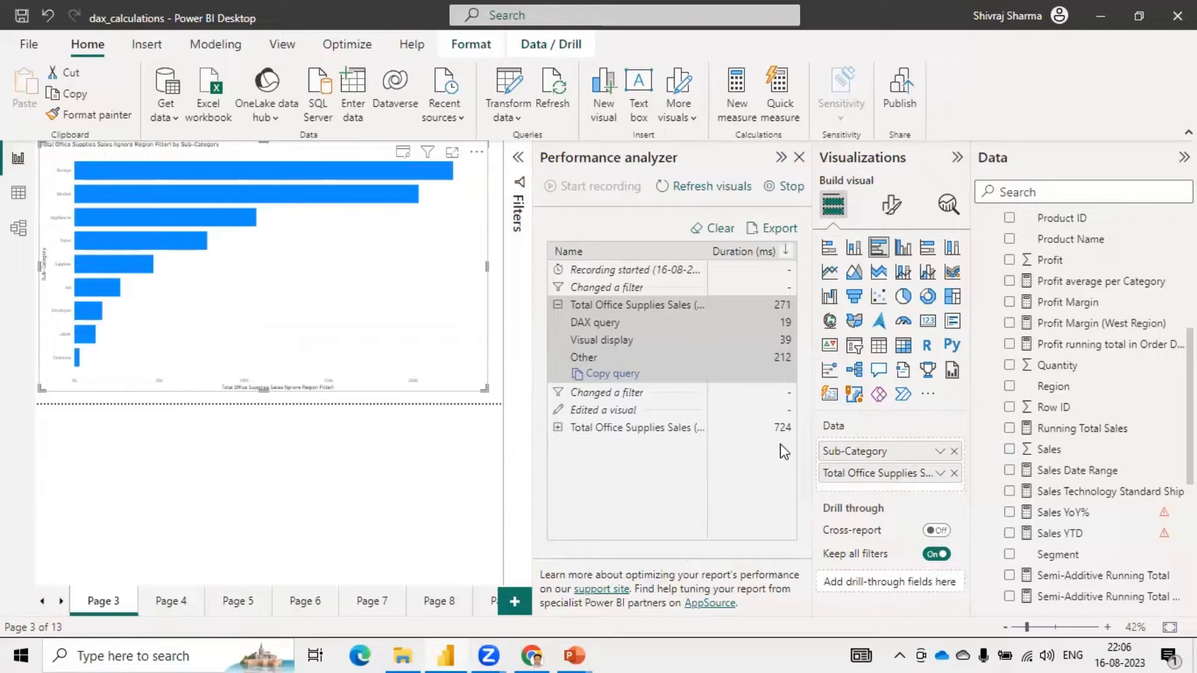
click(558, 429)
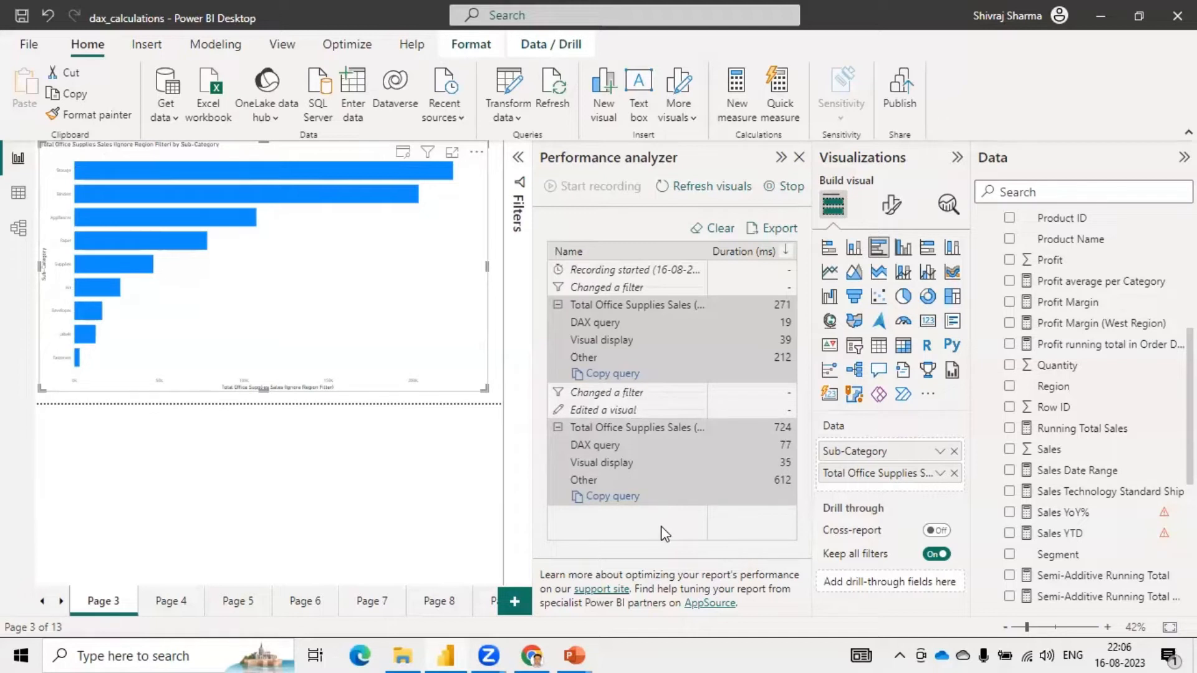
click(558, 428)
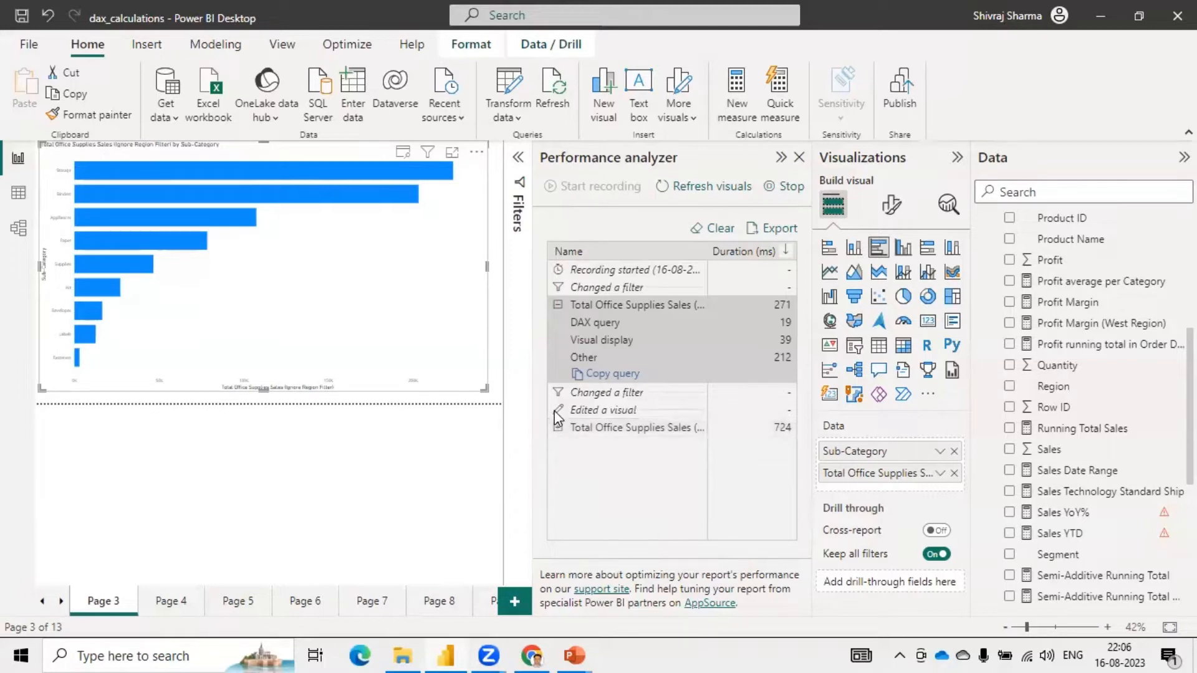
click(562, 305)
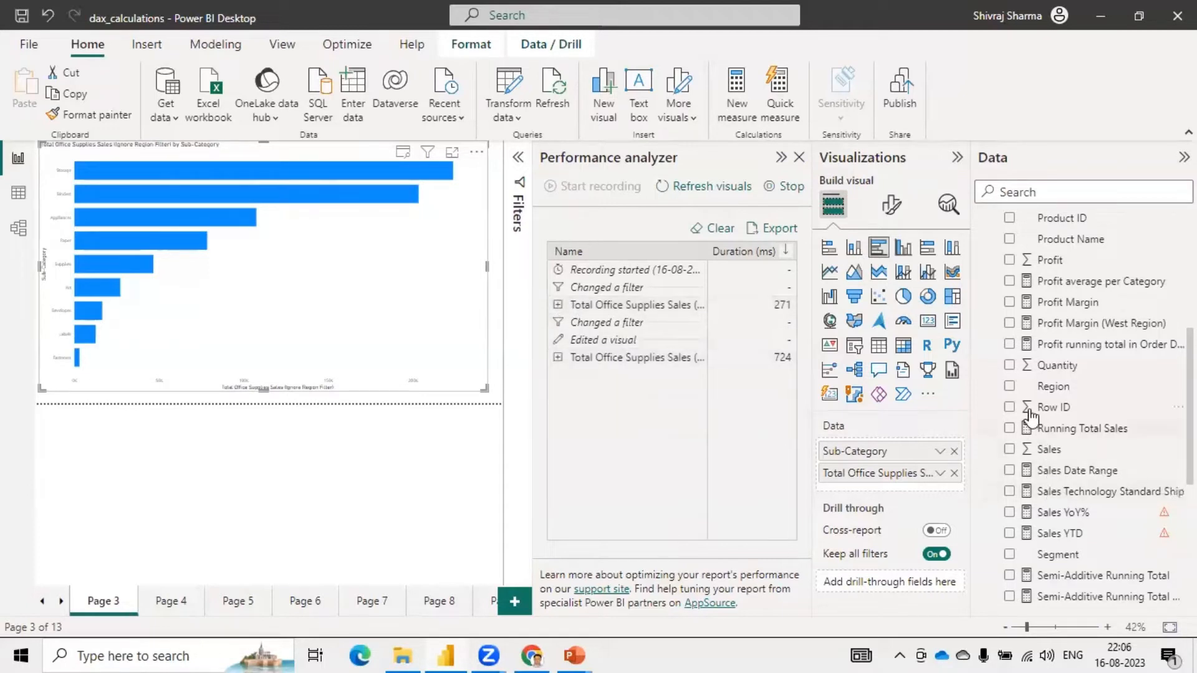
Compare recorded chart durations by temporarily adding the Profit field and the Total Sales measure, removing each after its test.
click(1010, 260)
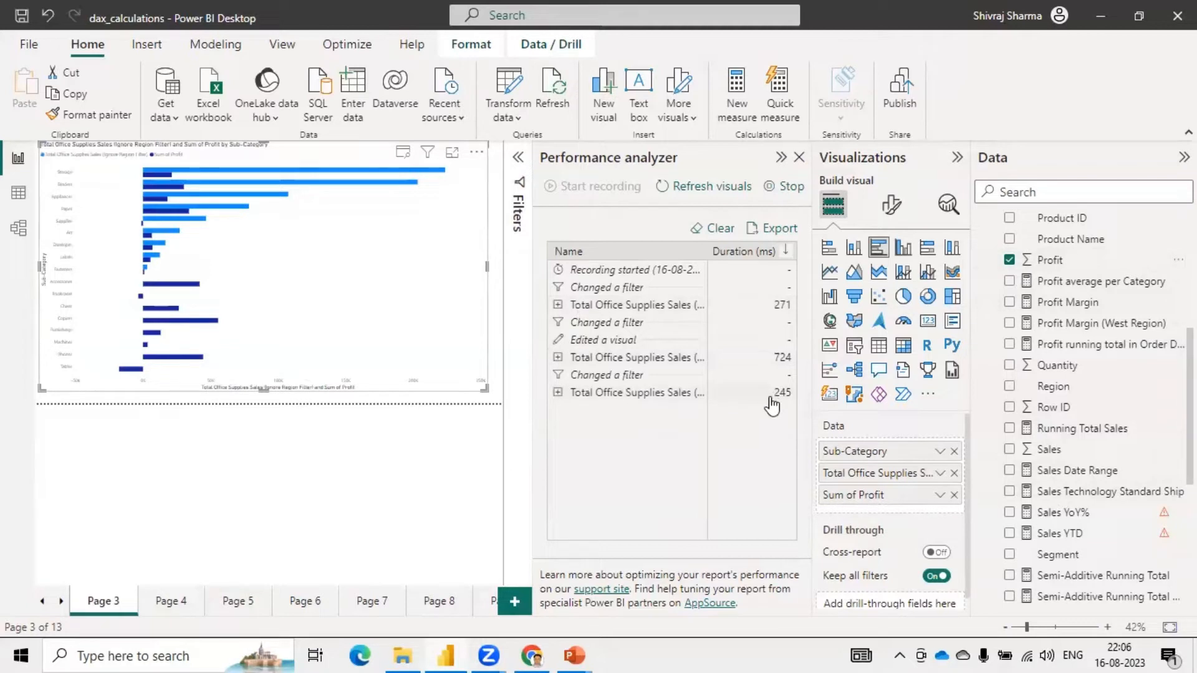
click(954, 496)
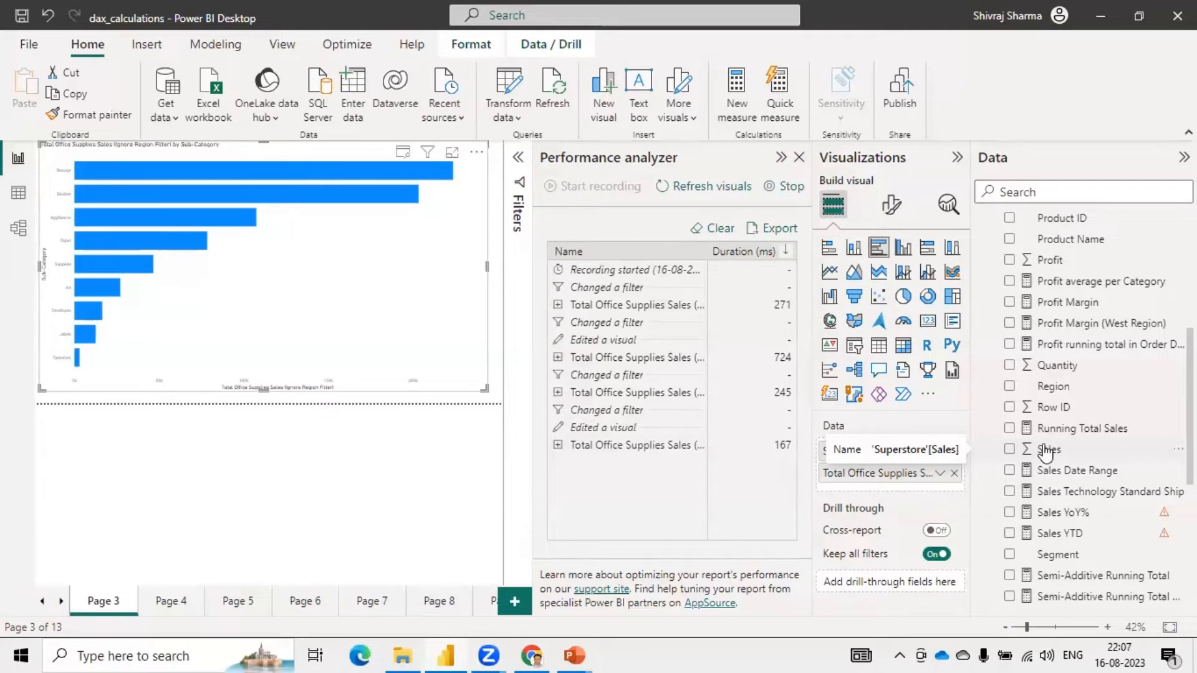
scroll(1045, 454, down, 5)
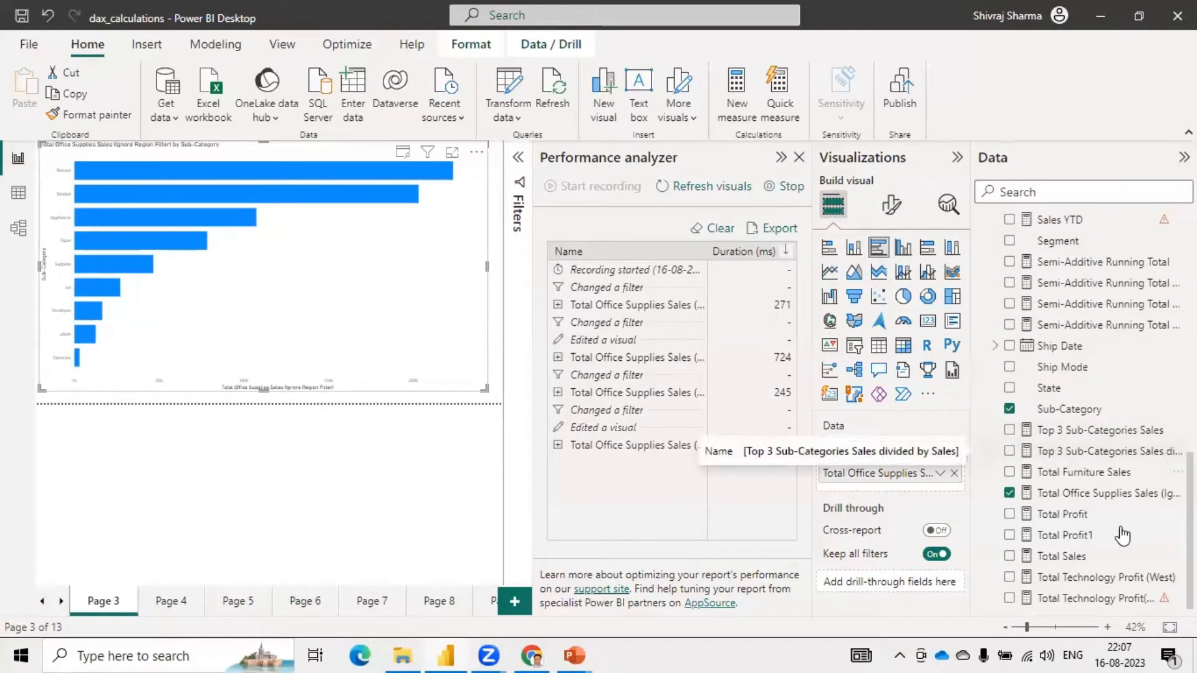
click(1009, 557)
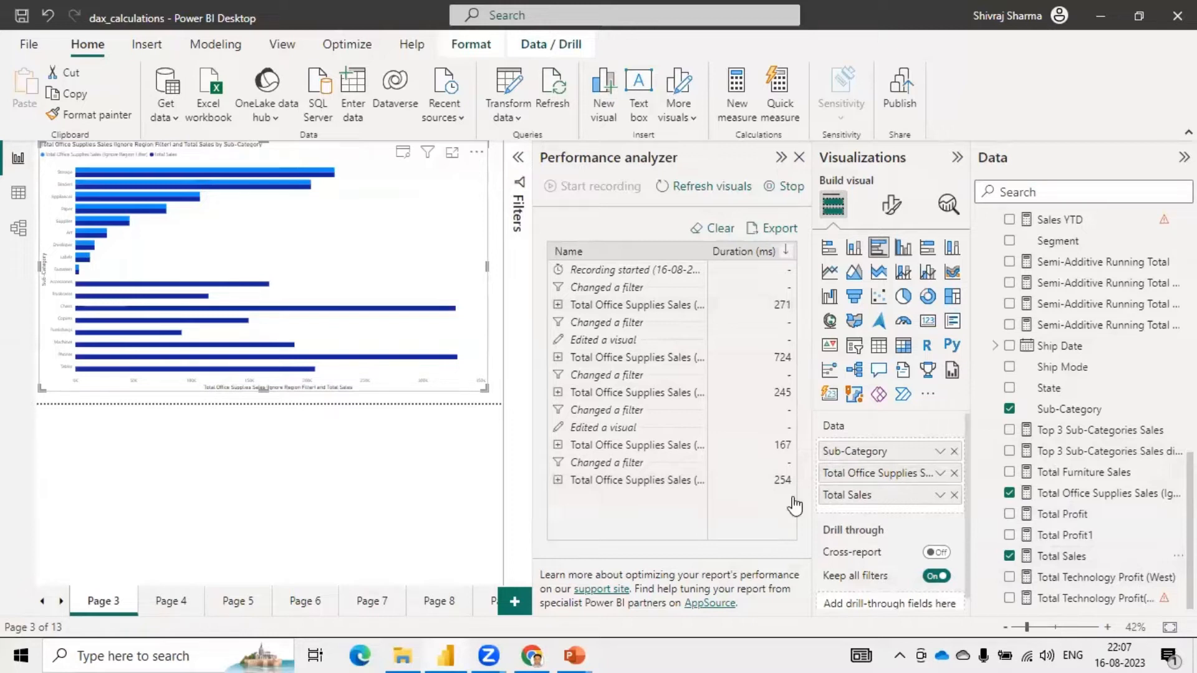
click(954, 496)
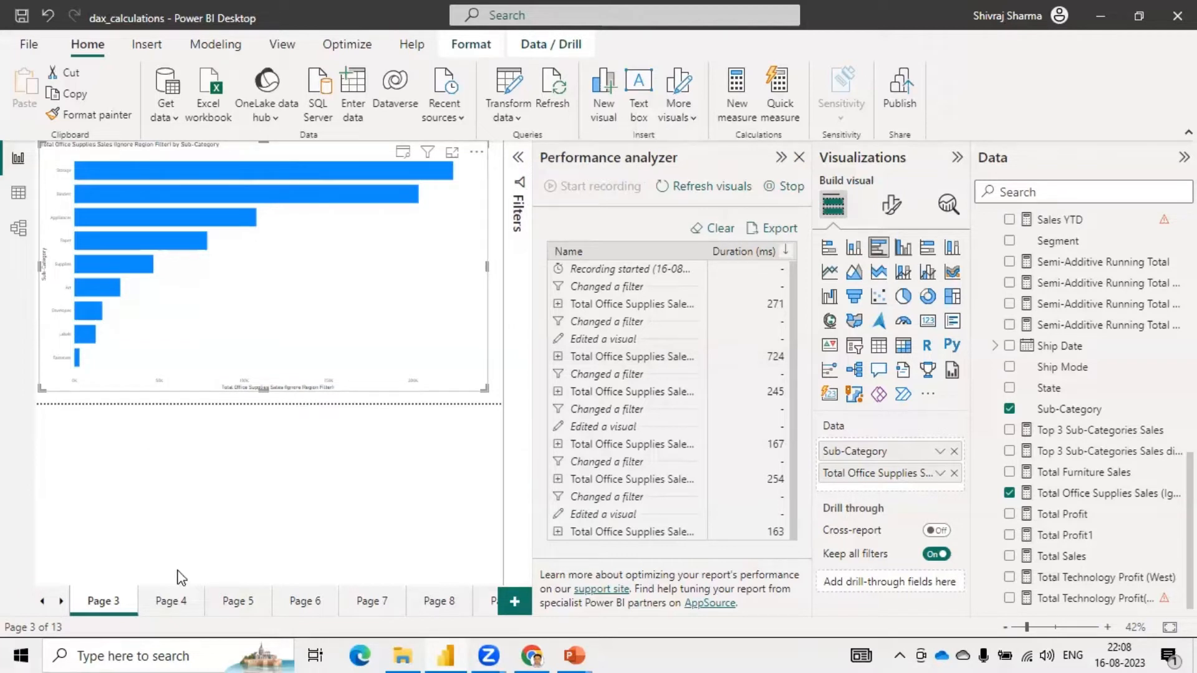
Open Pages 4 to 8 in turn to record how long each page's visual takes to load.
click(184, 608)
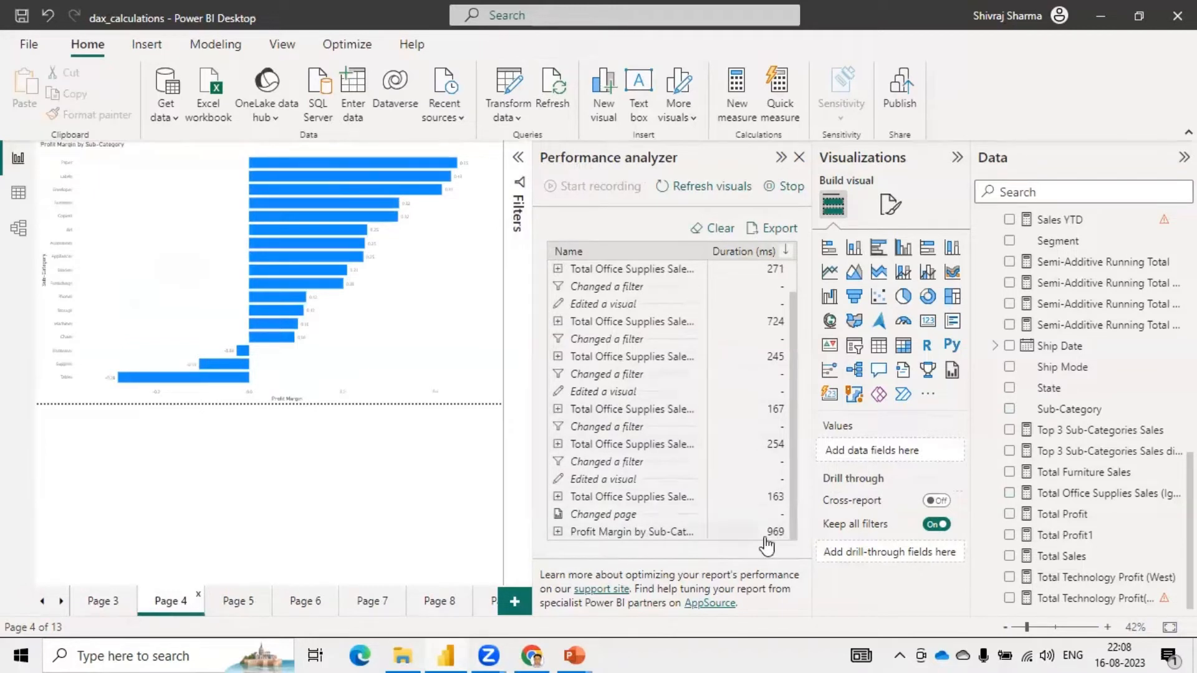
click(248, 605)
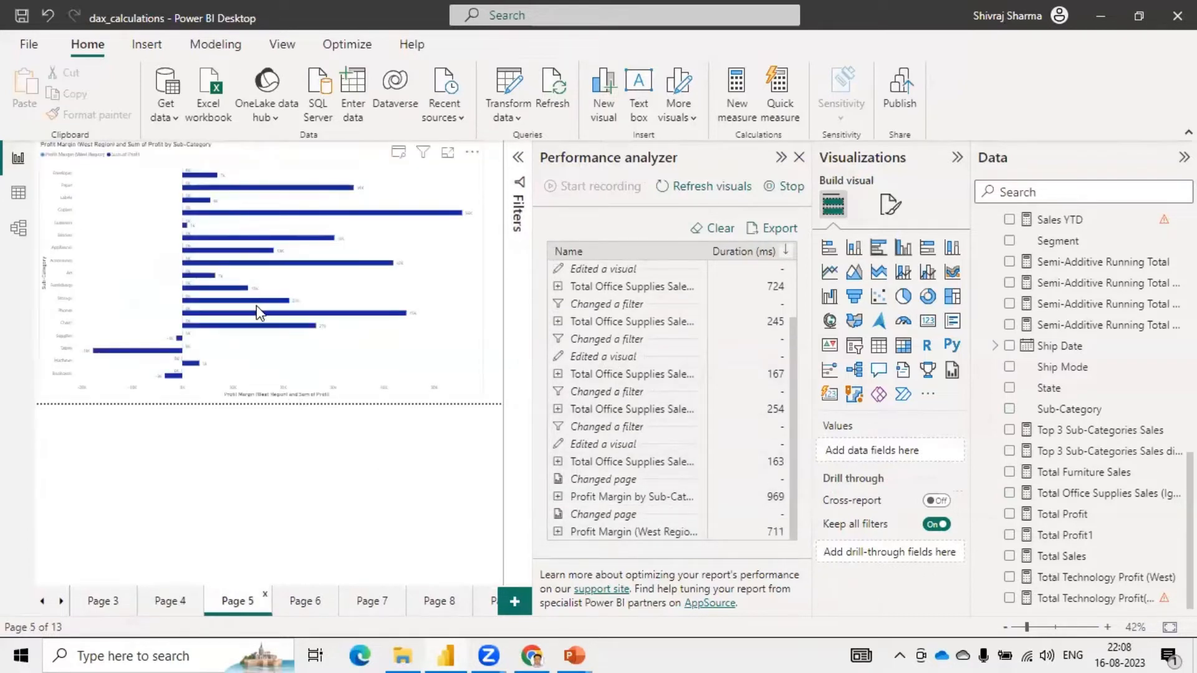
click(306, 615)
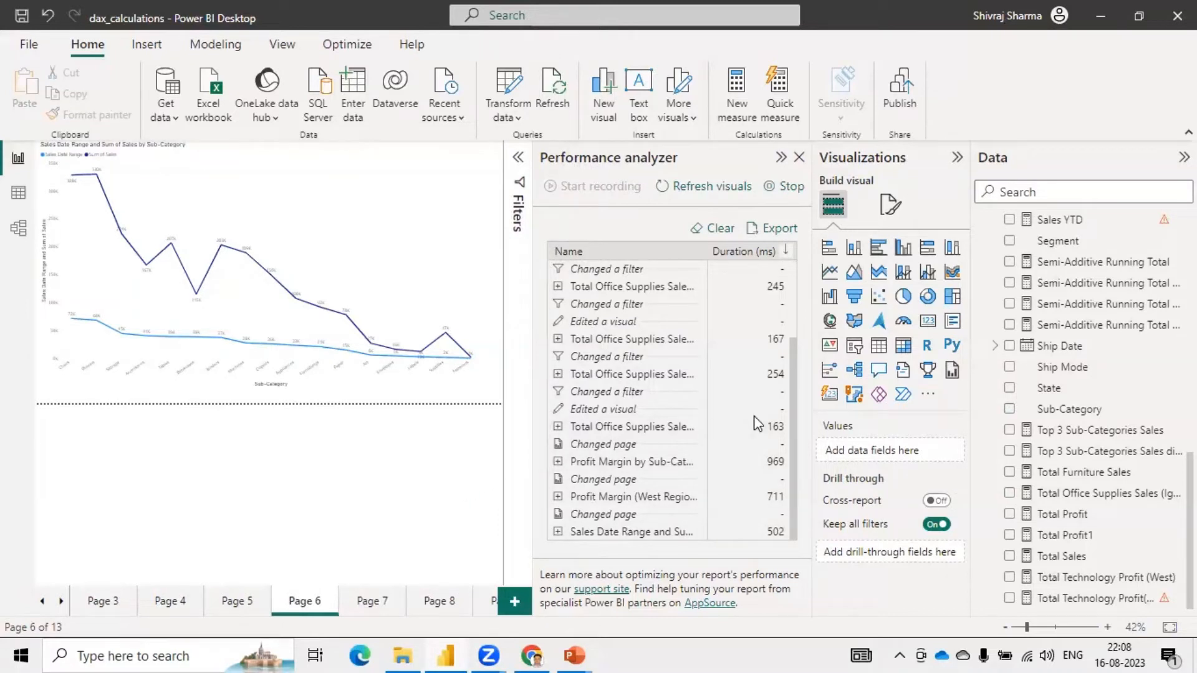
click(371, 604)
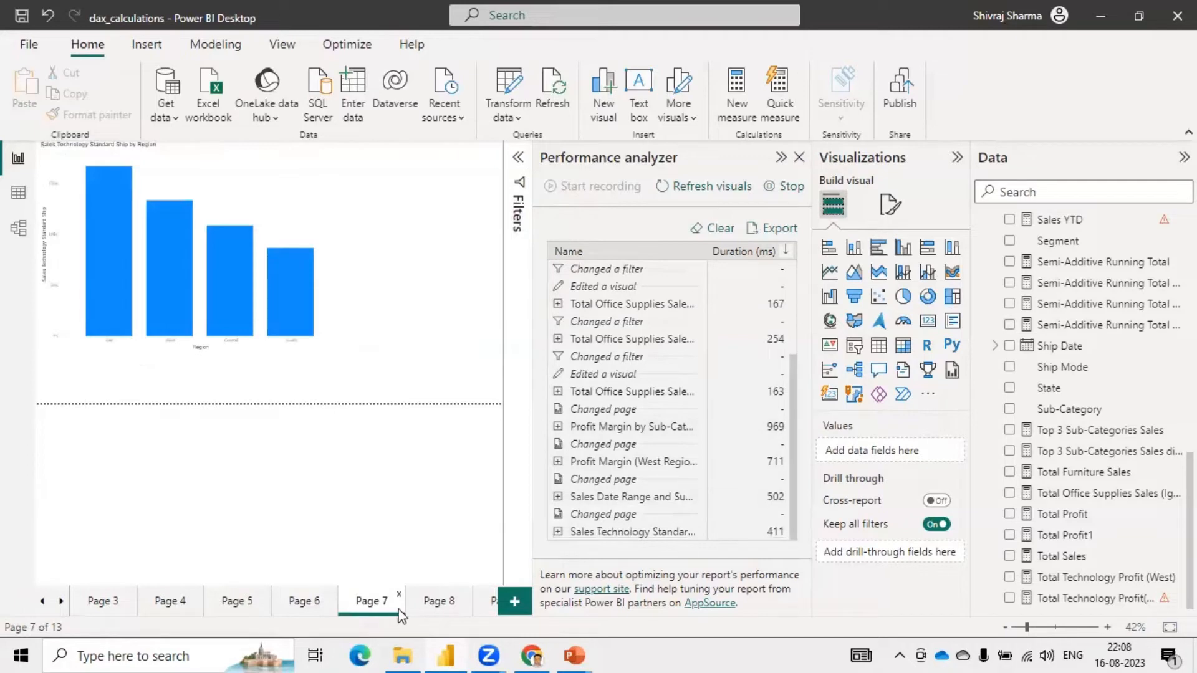
click(441, 600)
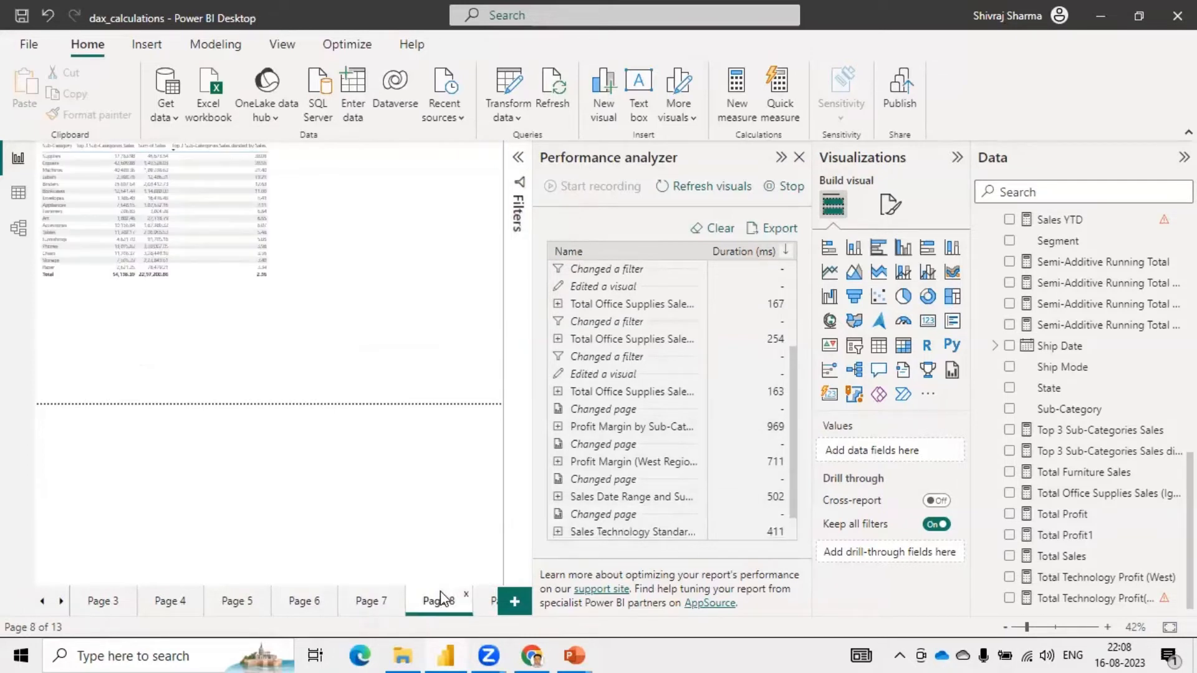
Collapse the Visualizations pane and check the recorded visual durations across Pages 8, 9 and 10.
click(957, 157)
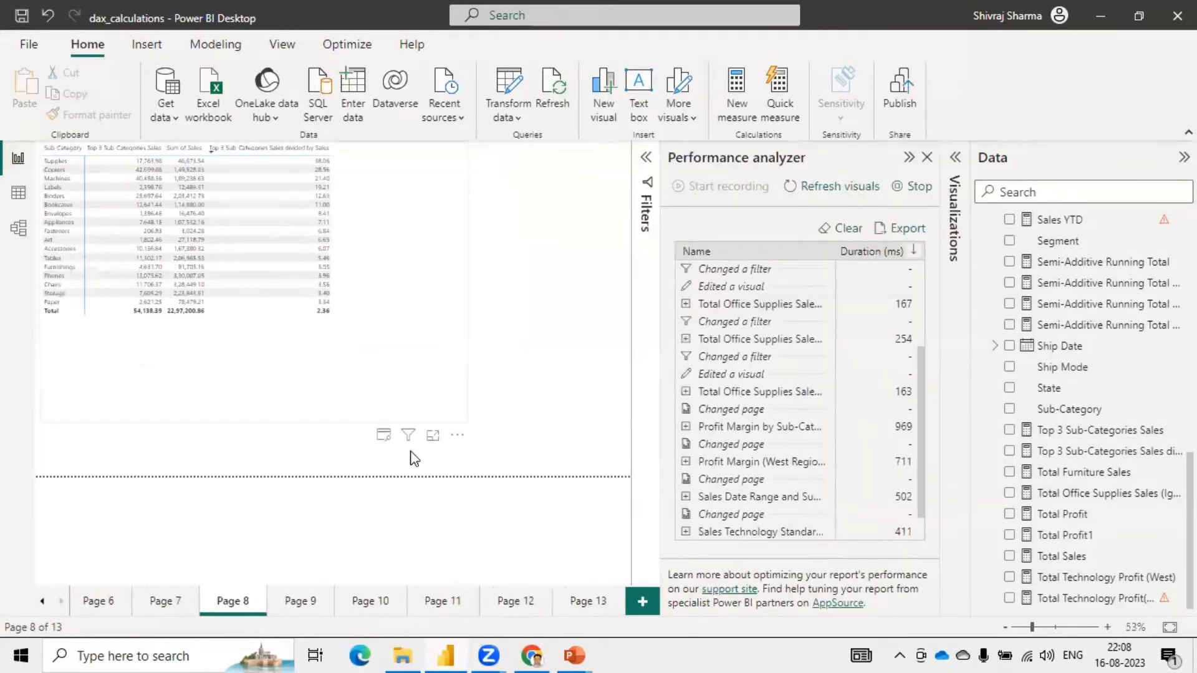
scroll(877, 371, down, 1)
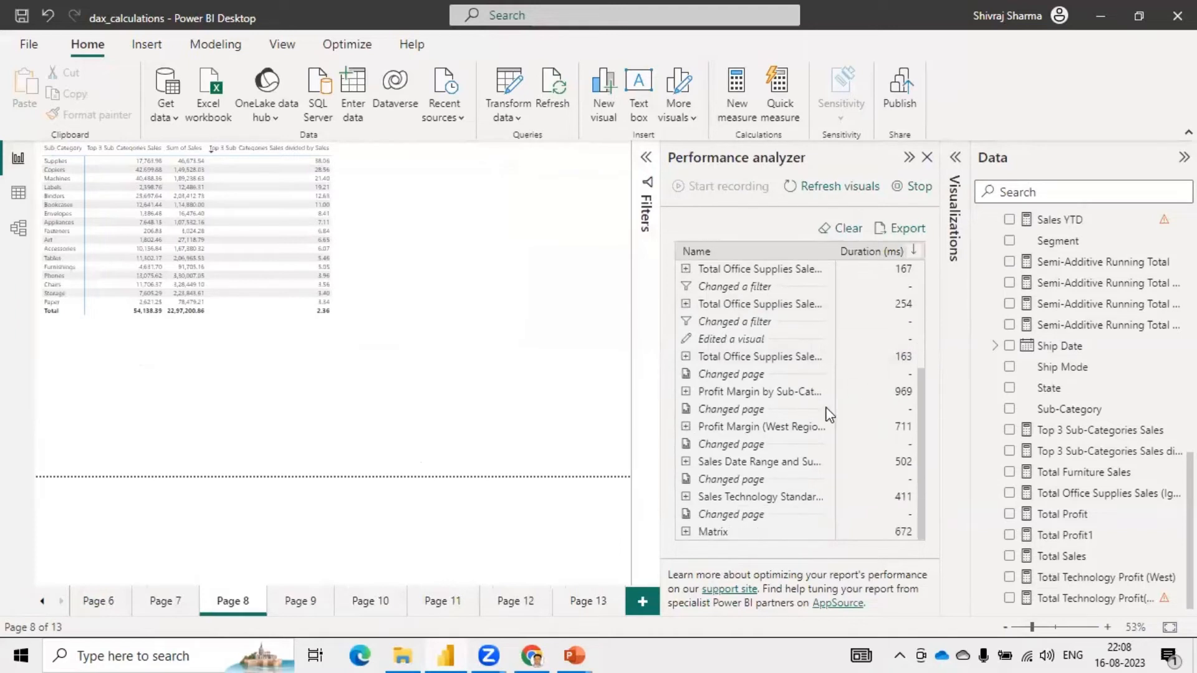
click(304, 605)
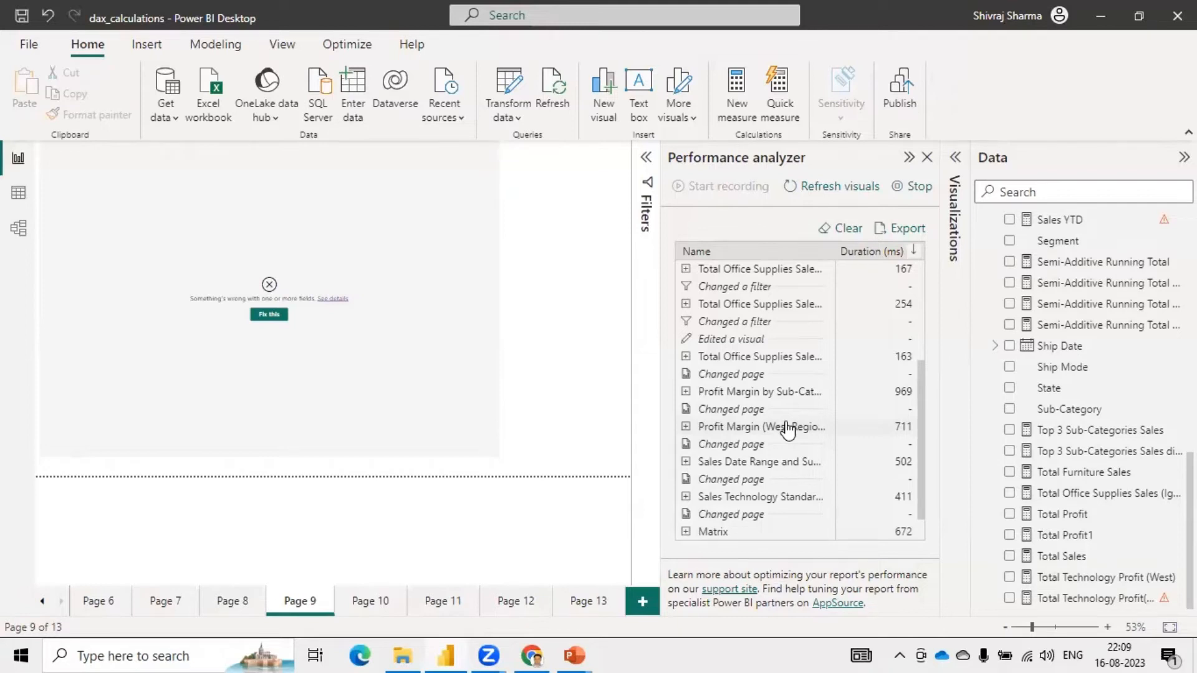
click(374, 601)
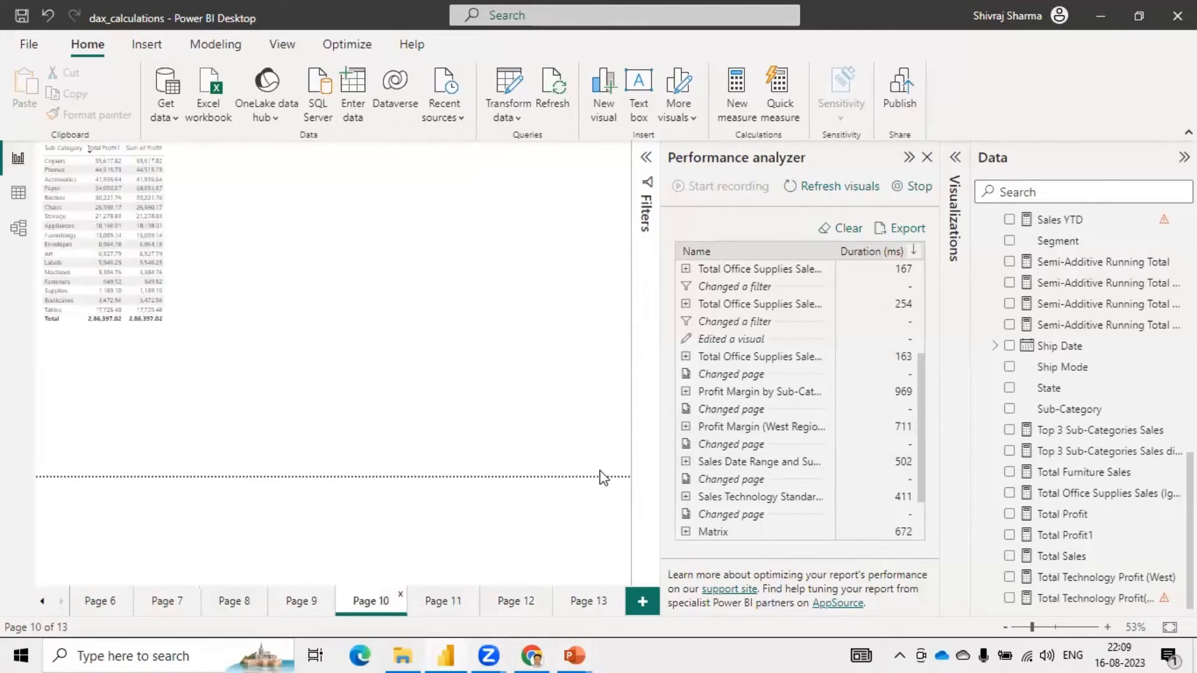
Open Page 11 to record its chart's load time, and check the data type of the Superstore Order Date column.
scroll(890, 482, down, 2)
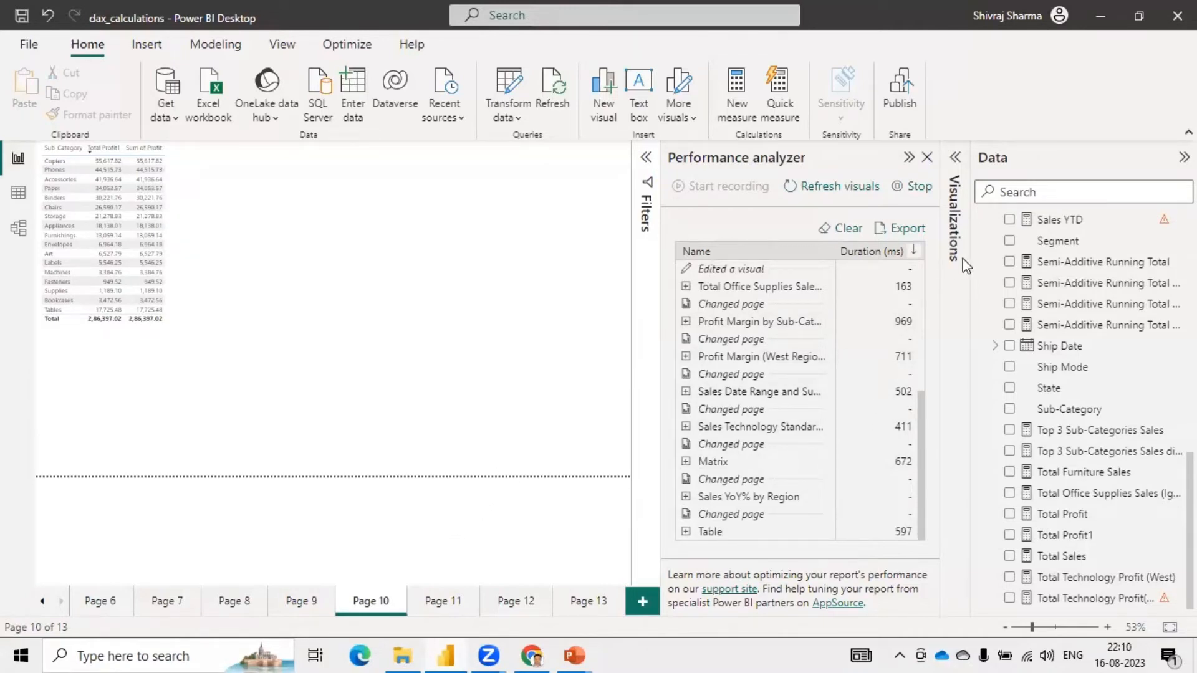
click(442, 601)
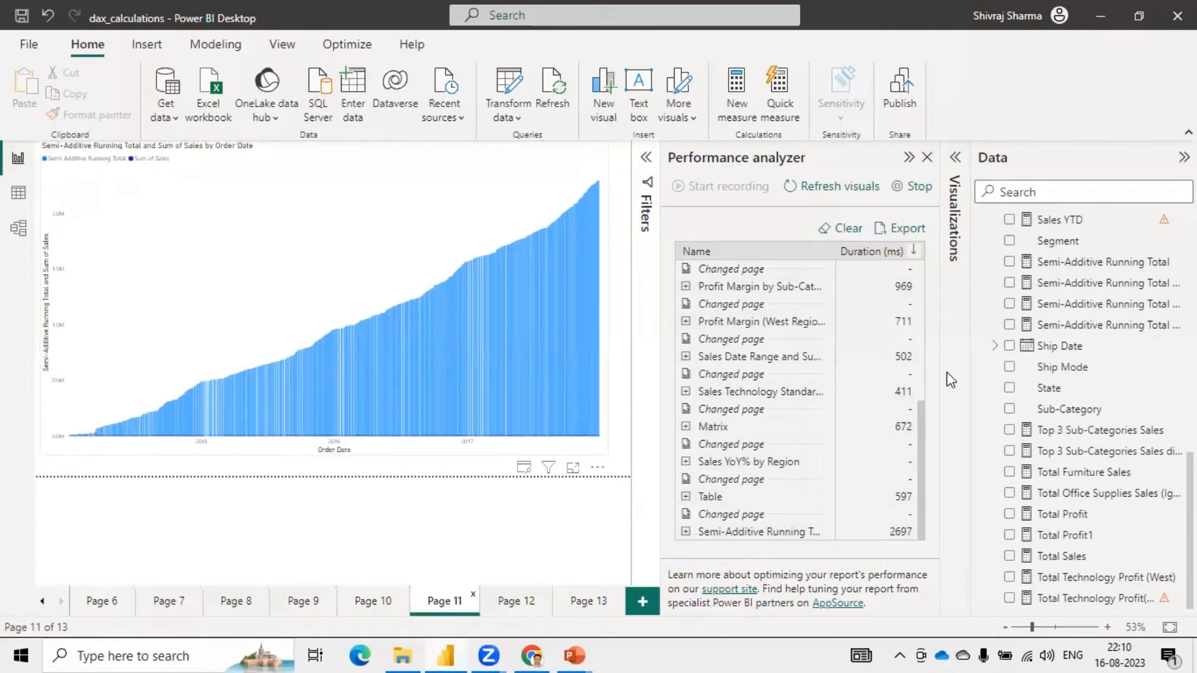
scroll(1063, 352, up, 5)
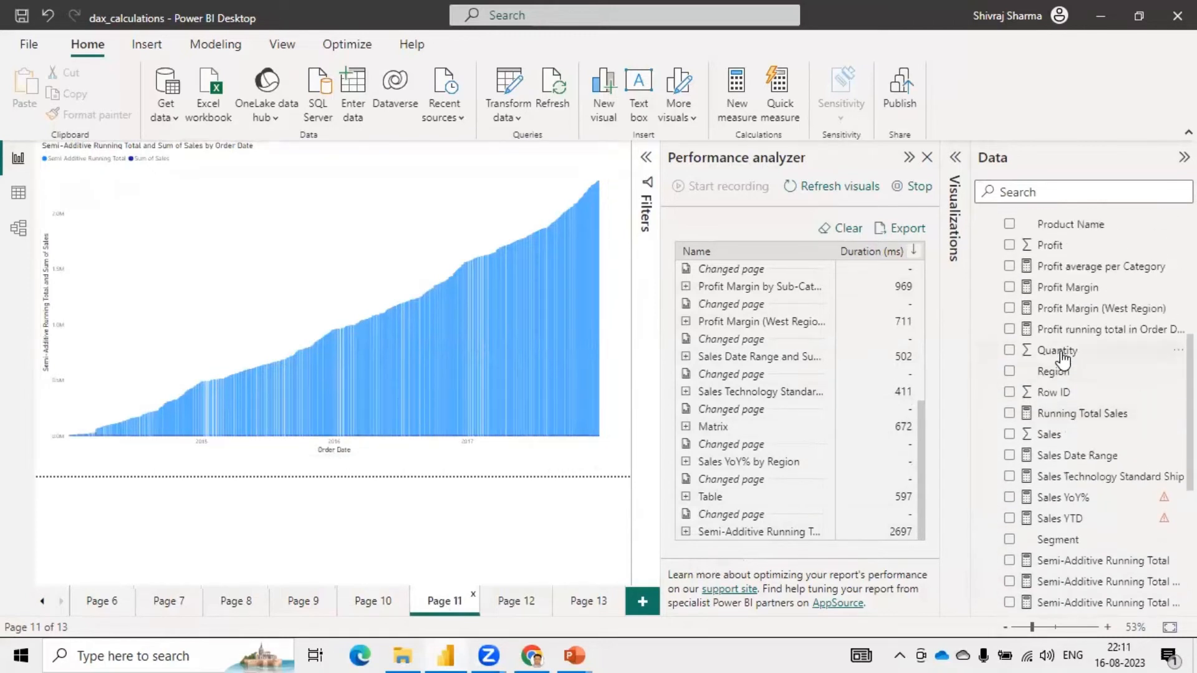
scroll(1060, 352, up, 4)
scroll(1046, 342, up, 2)
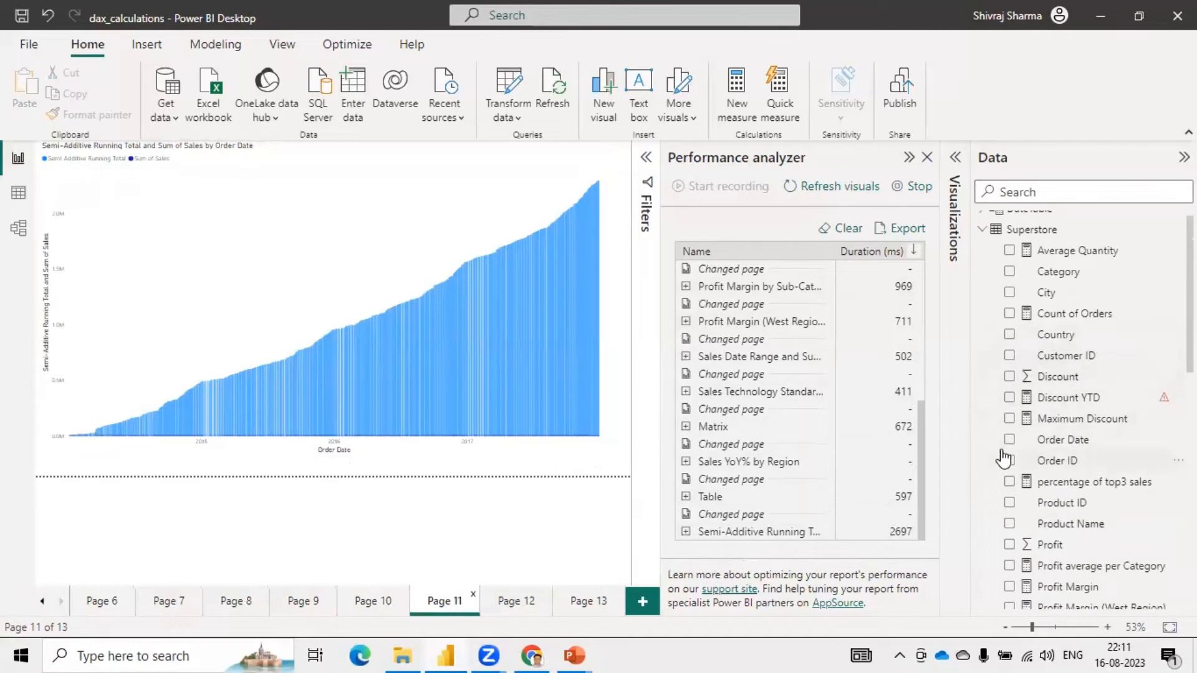
click(1060, 440)
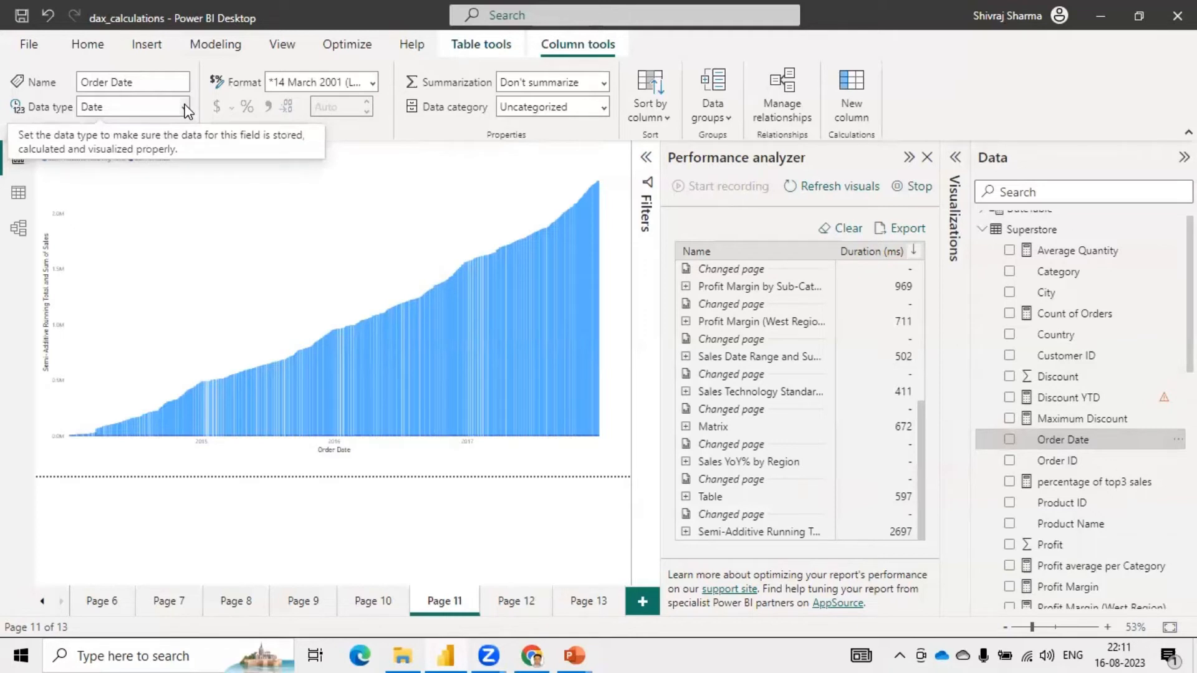
scroll(1091, 402, up, 1)
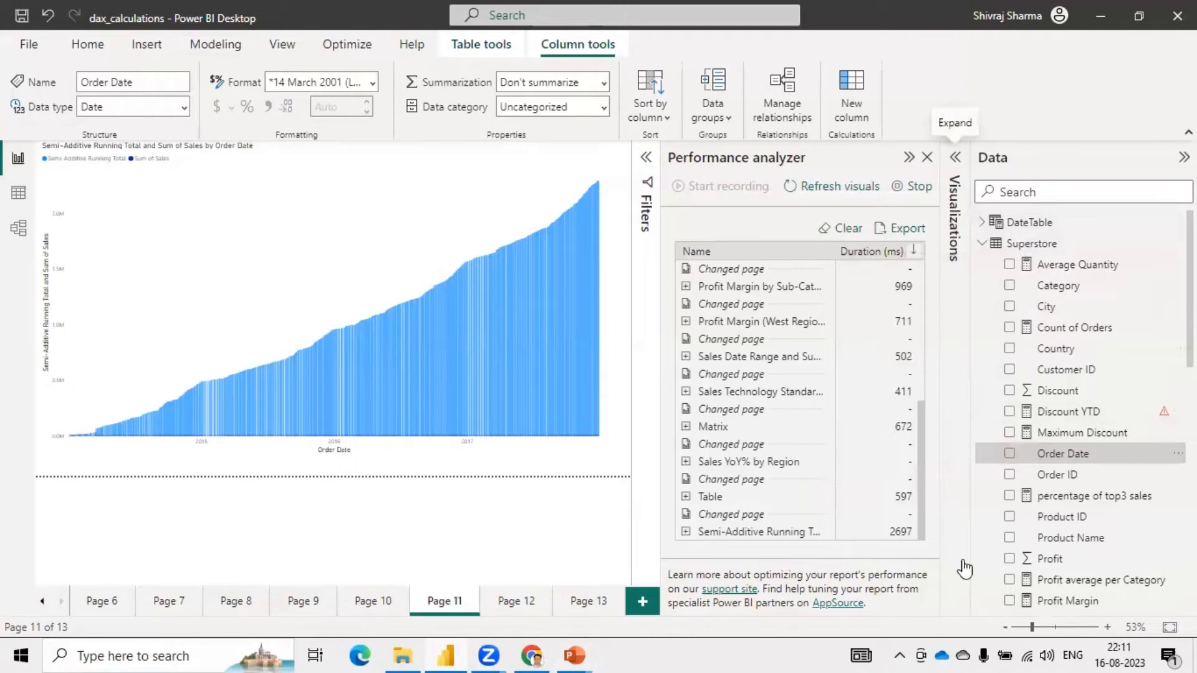
Try the DateTable Date hierarchy in place of Order Date on the X-axis of the Page 11 running total chart.
click(955, 159)
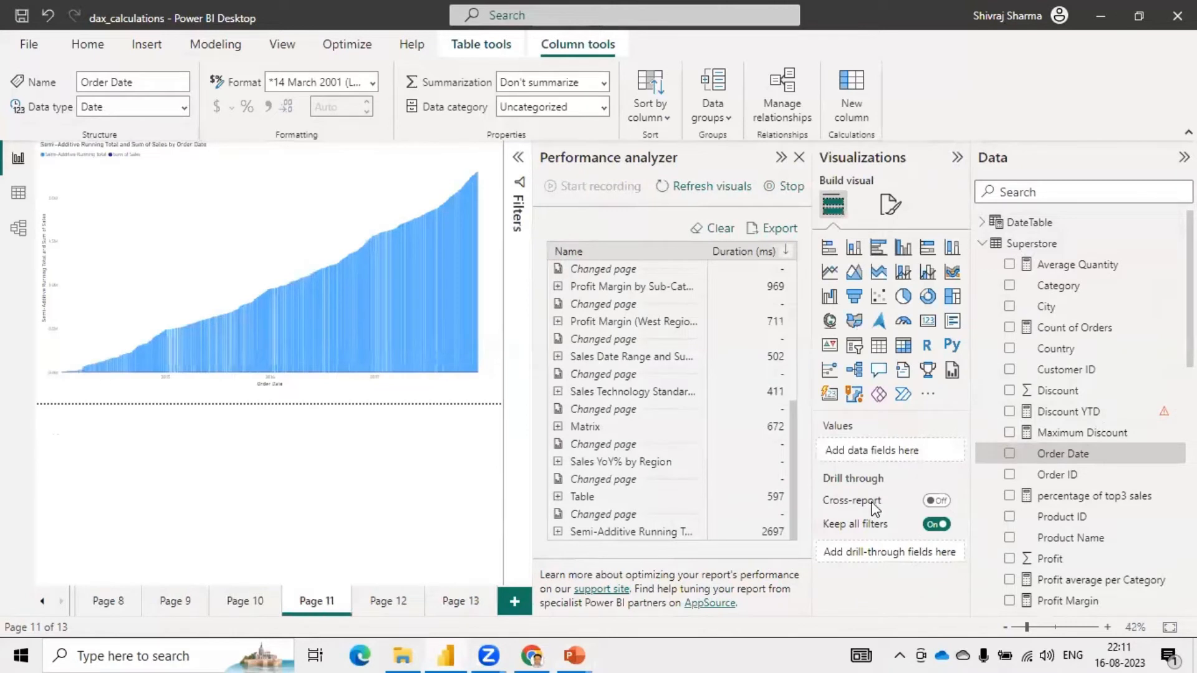
click(400, 256)
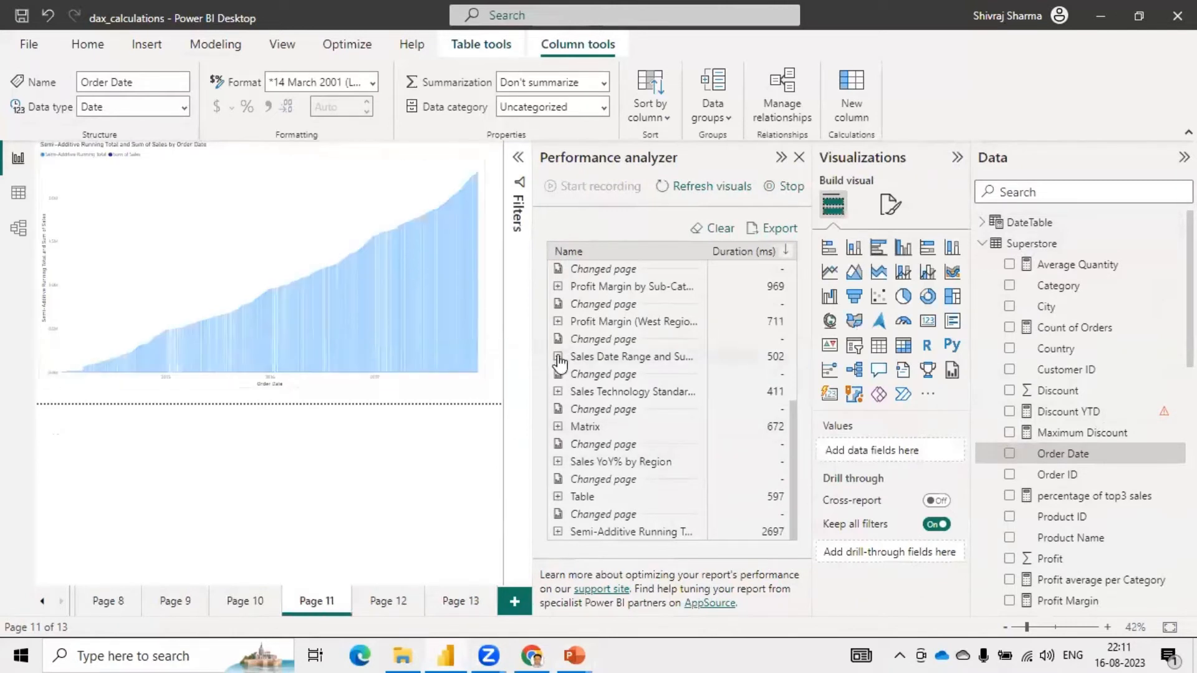
click(283, 223)
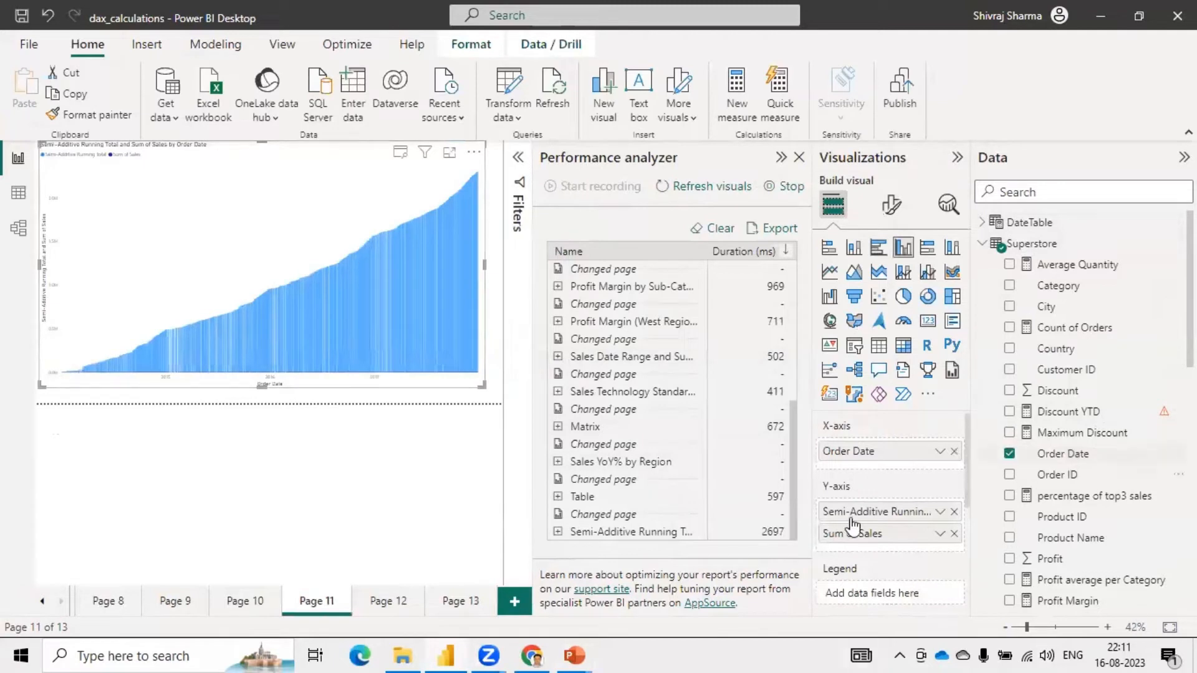
click(954, 452)
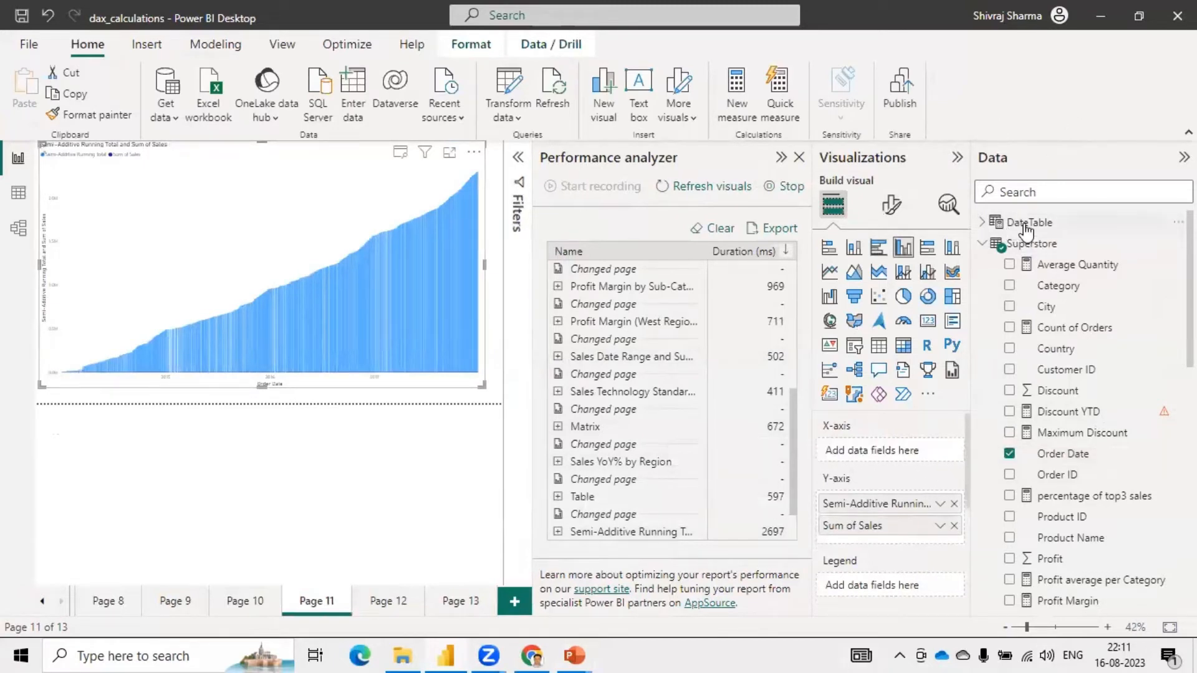
click(989, 224)
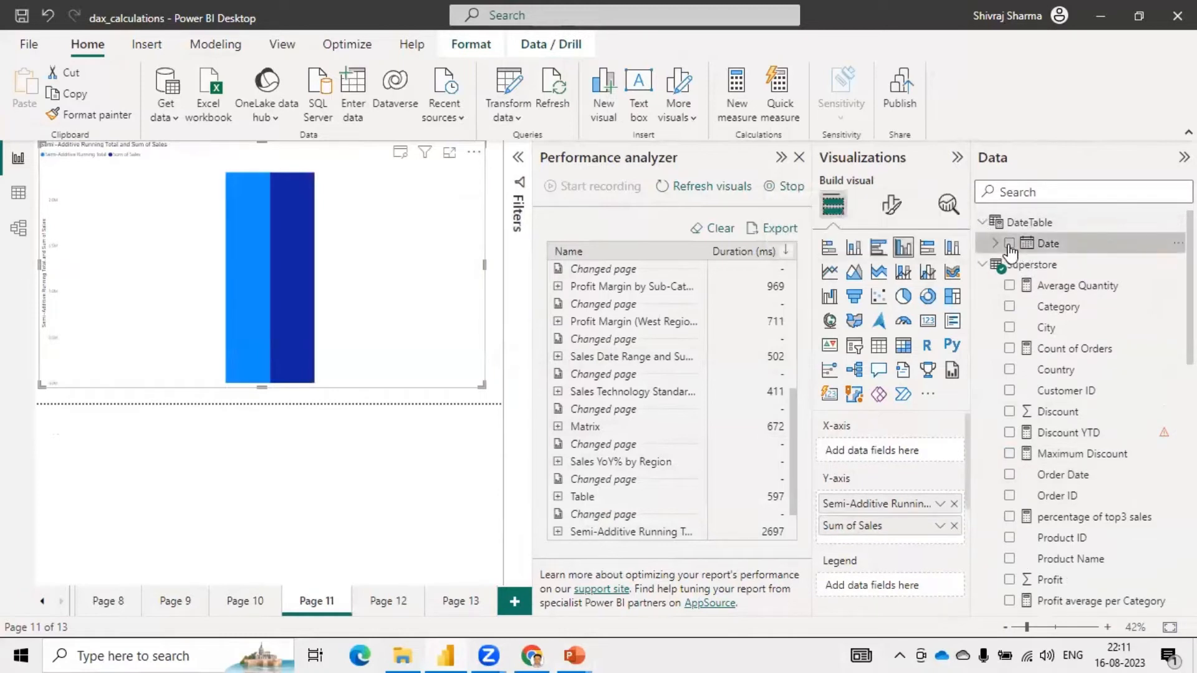
click(1009, 245)
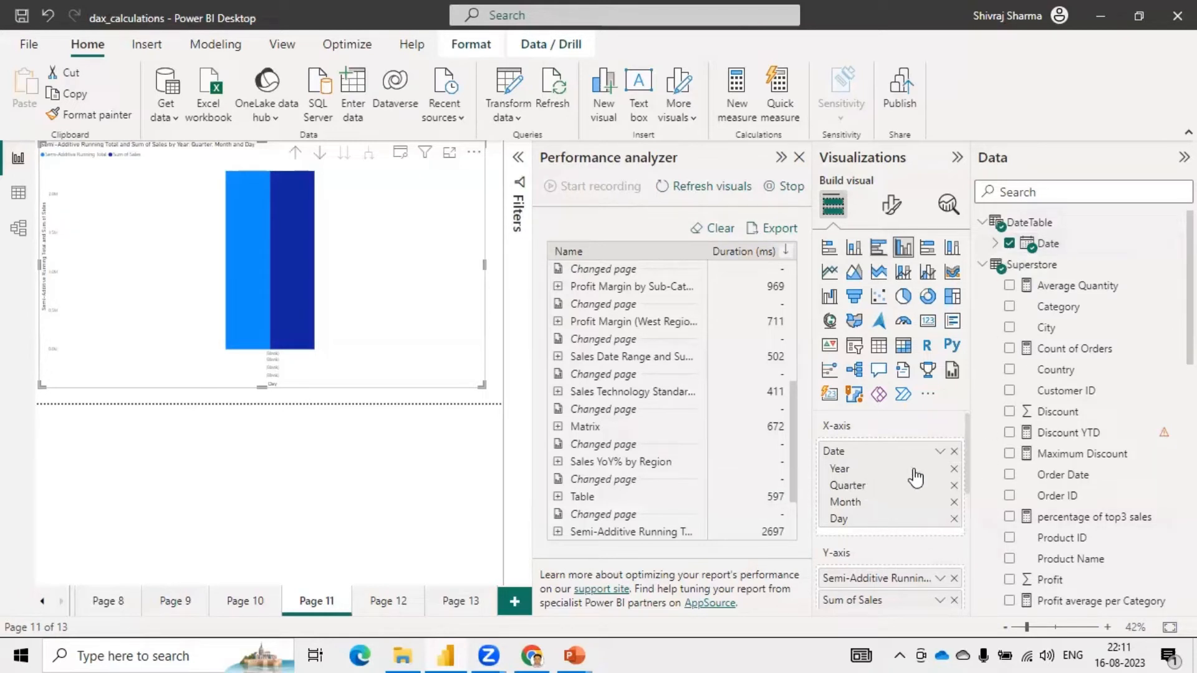
Remove the Quarter, Month, Day and Year levels from the chart's X-axis and put the Superstore Order Date field back.
click(954, 486)
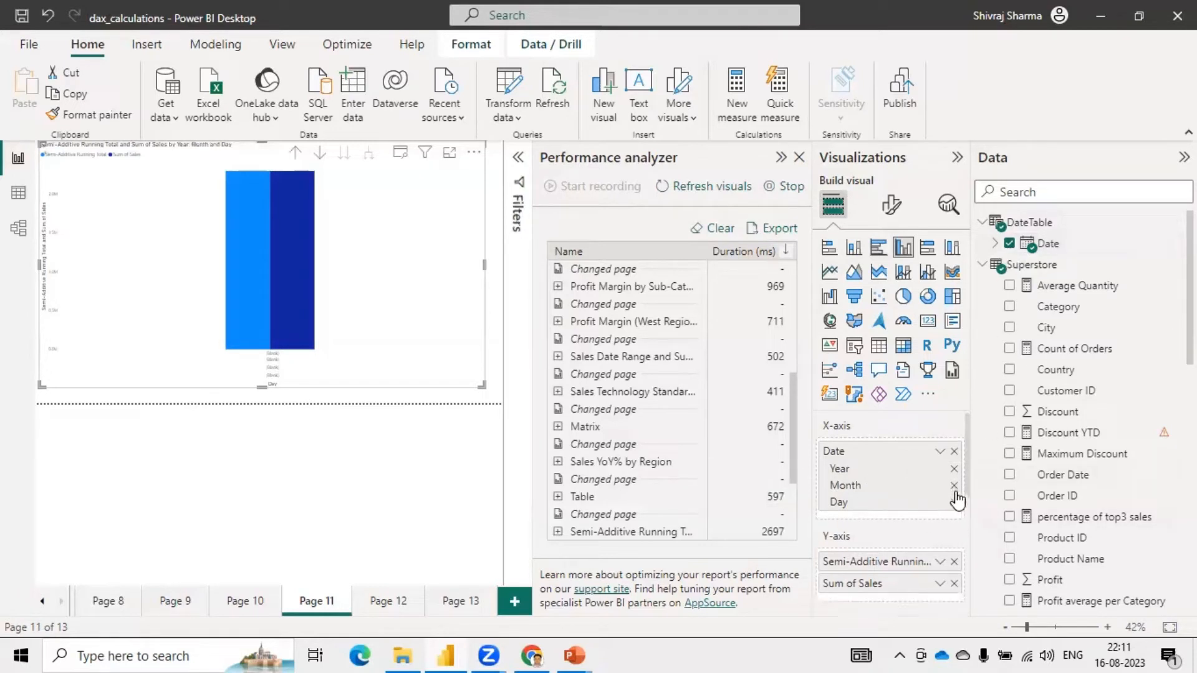
click(954, 486)
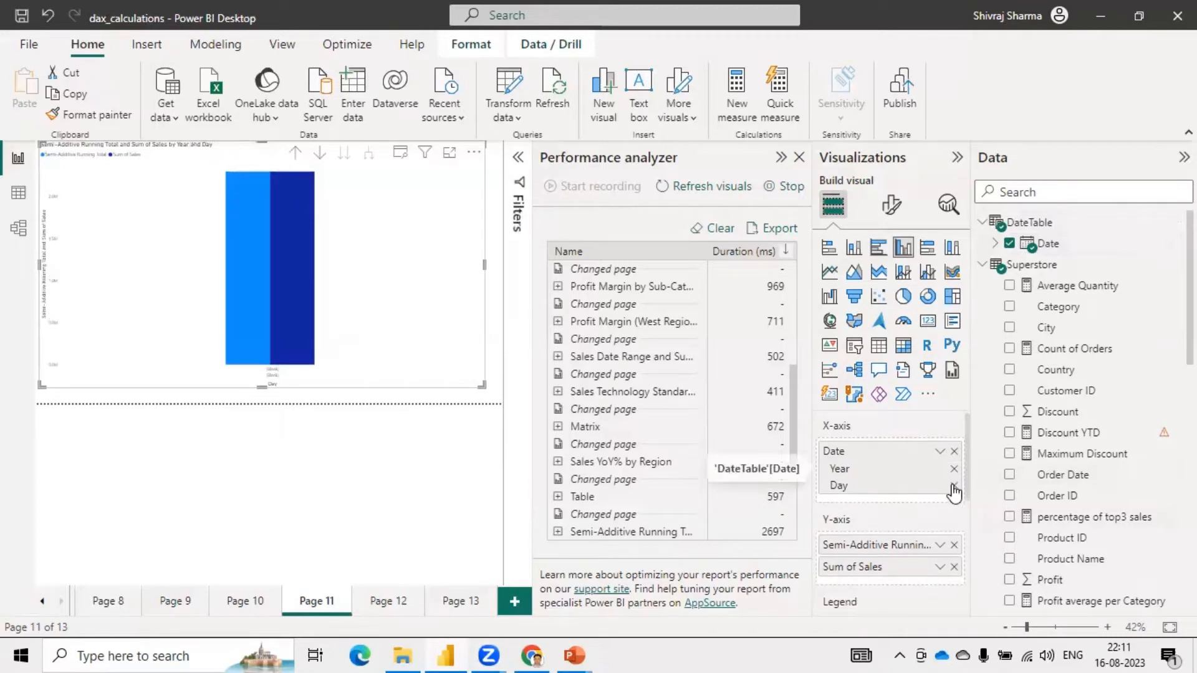
click(955, 487)
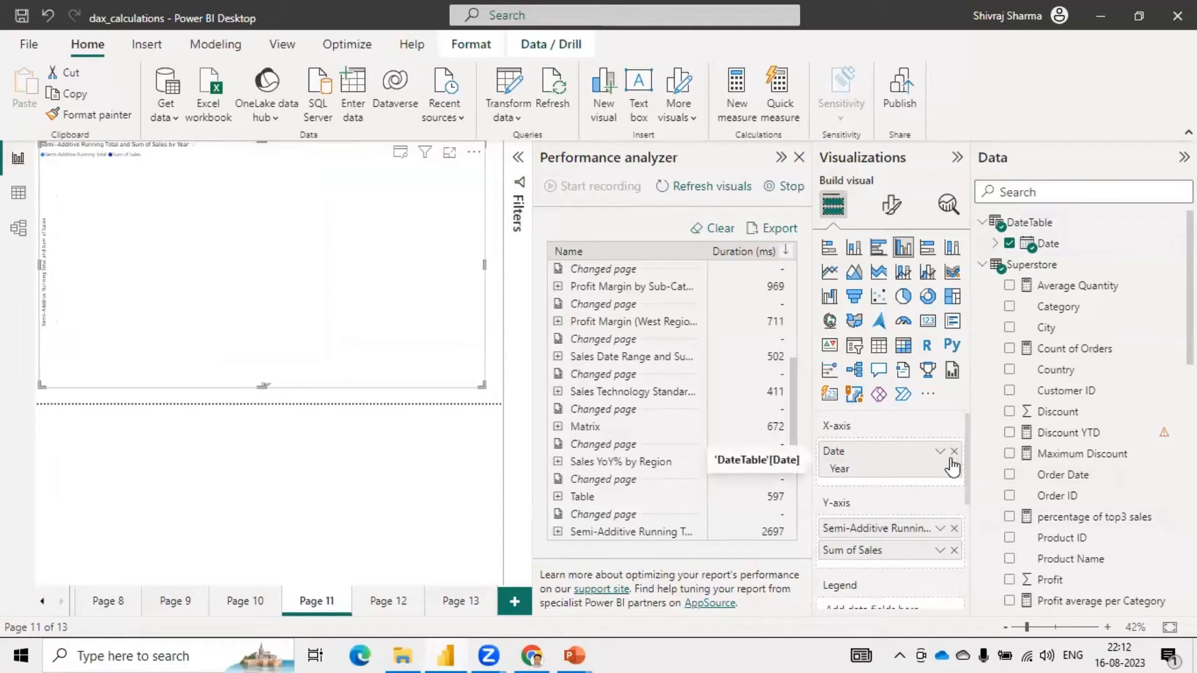
click(954, 469)
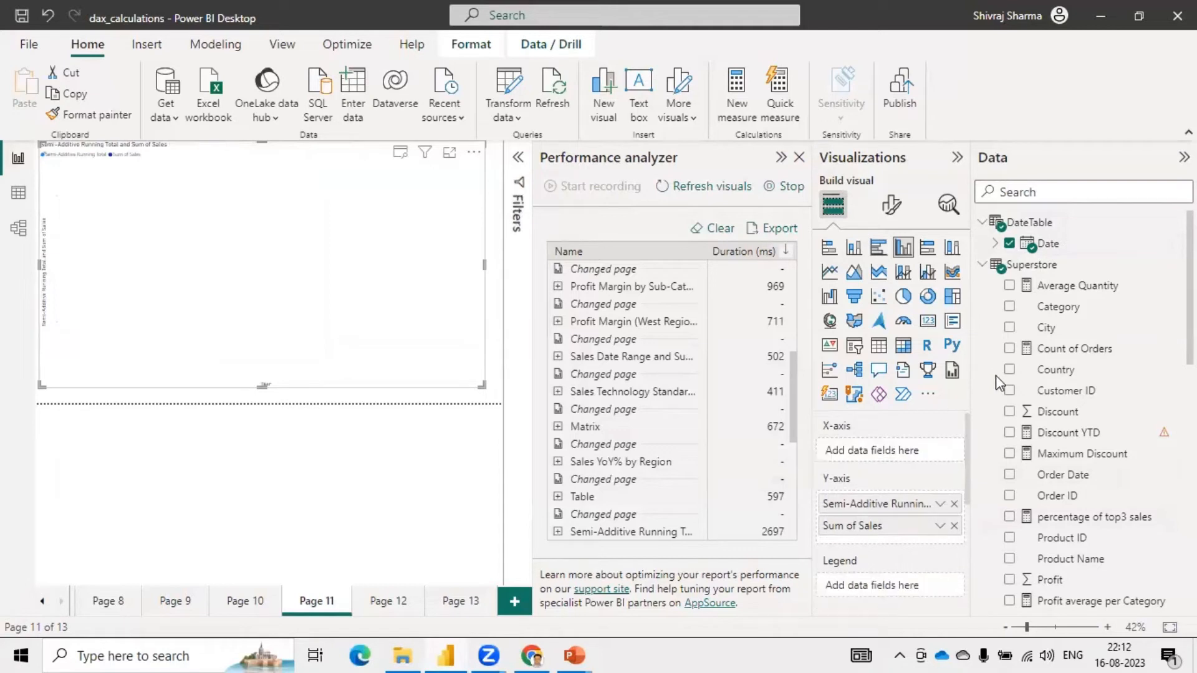
click(1009, 474)
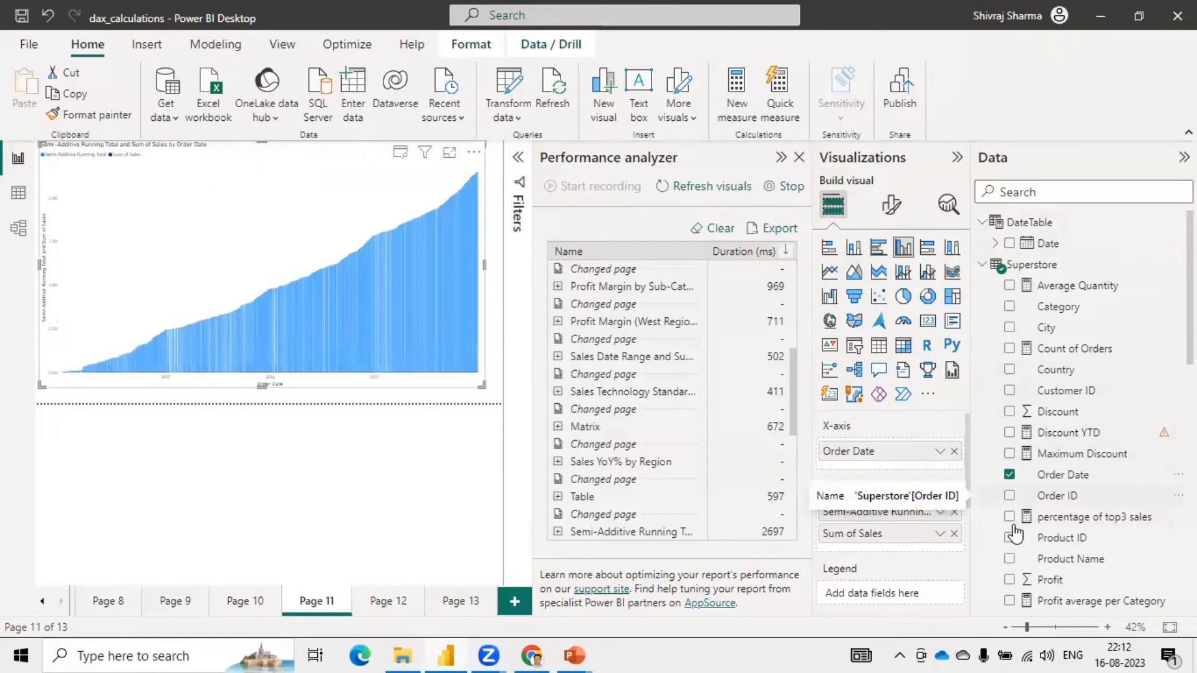
Check the field options of Order Date on the X-axis and look through the Superstore fields.
click(940, 451)
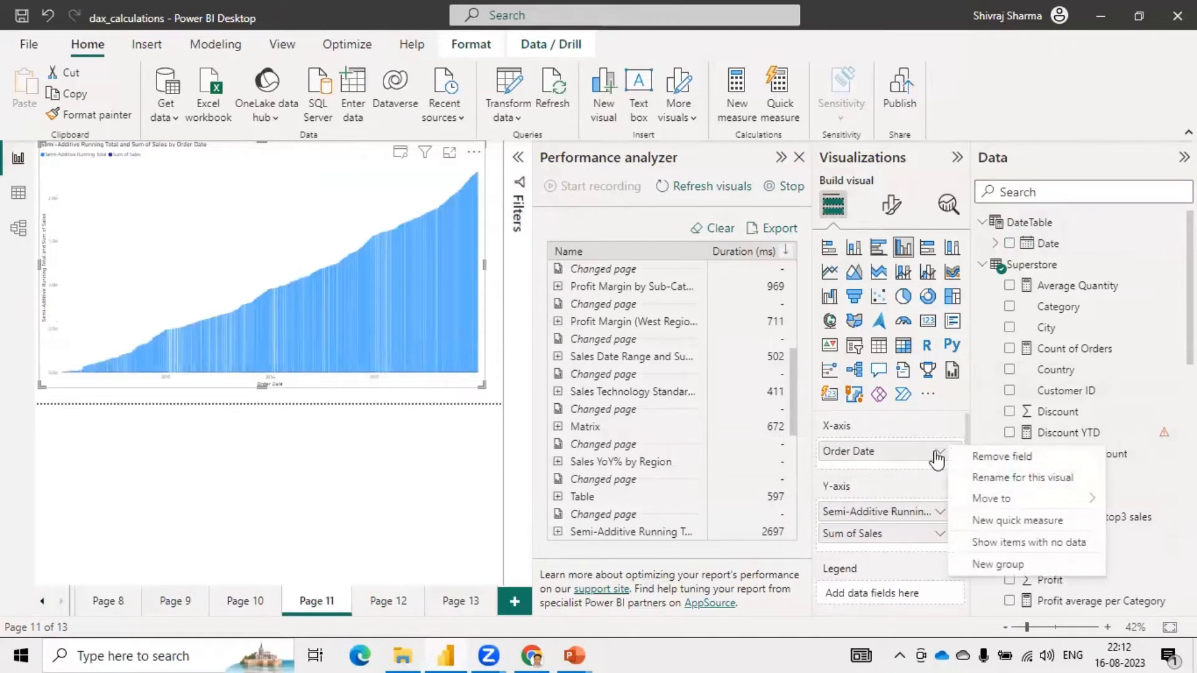
mouse_move(1009, 502)
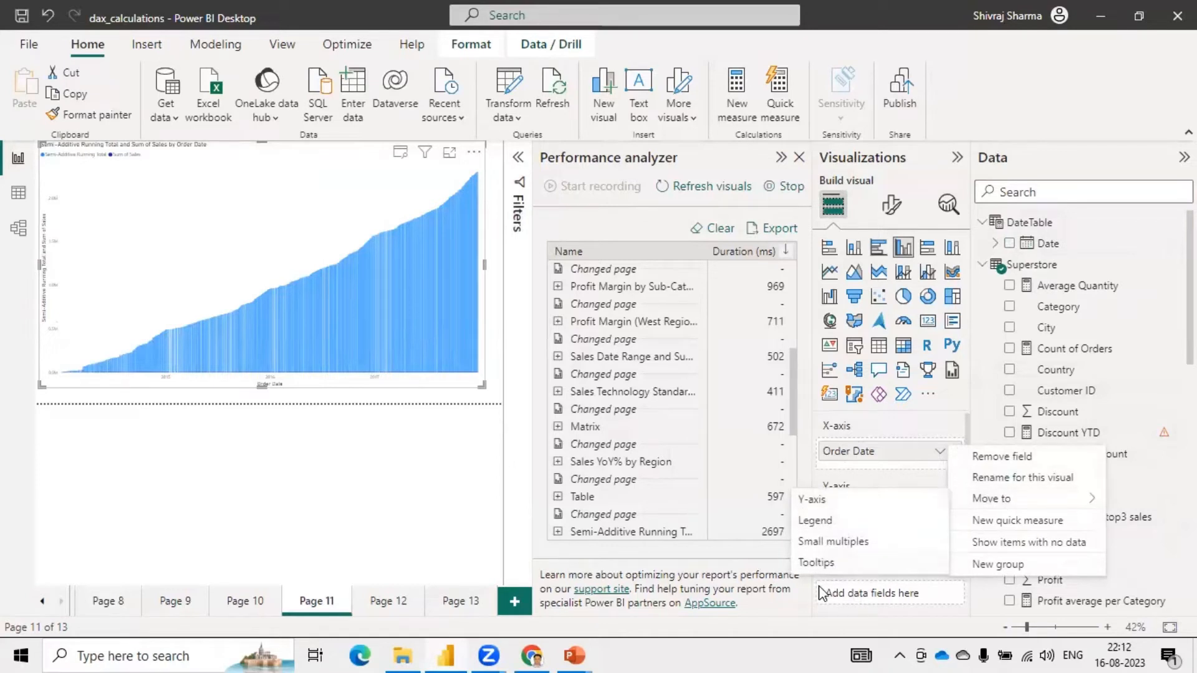
click(947, 419)
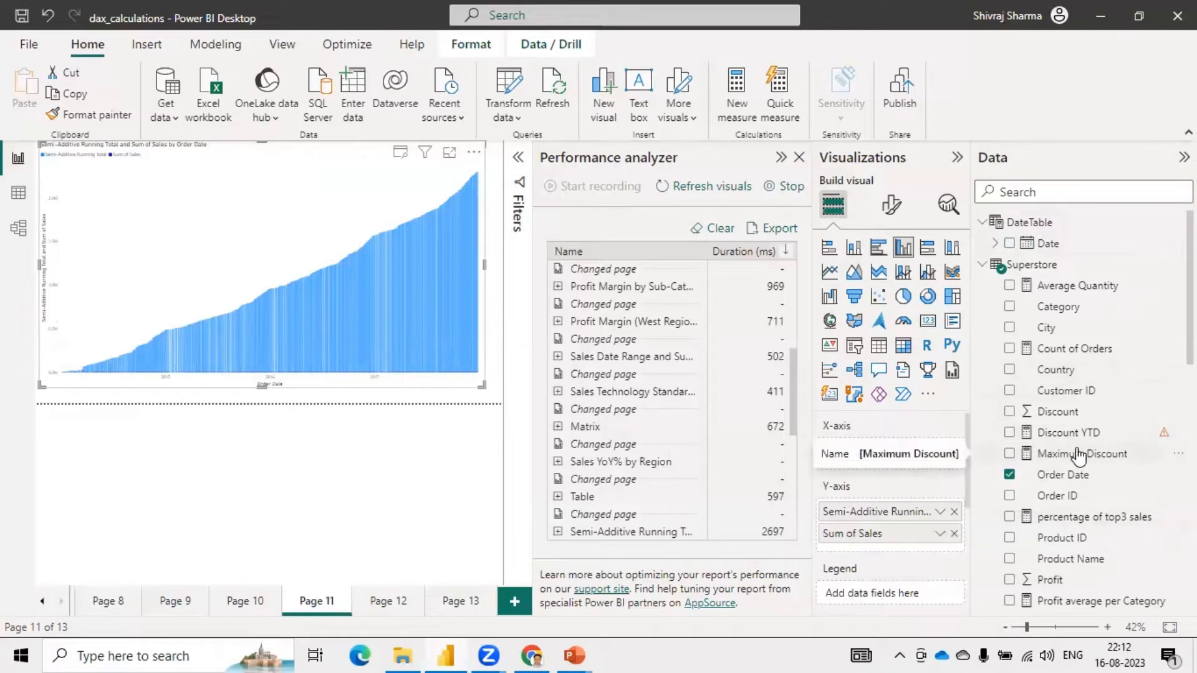
scroll(1066, 464, down, 6)
scroll(1064, 466, up, 7)
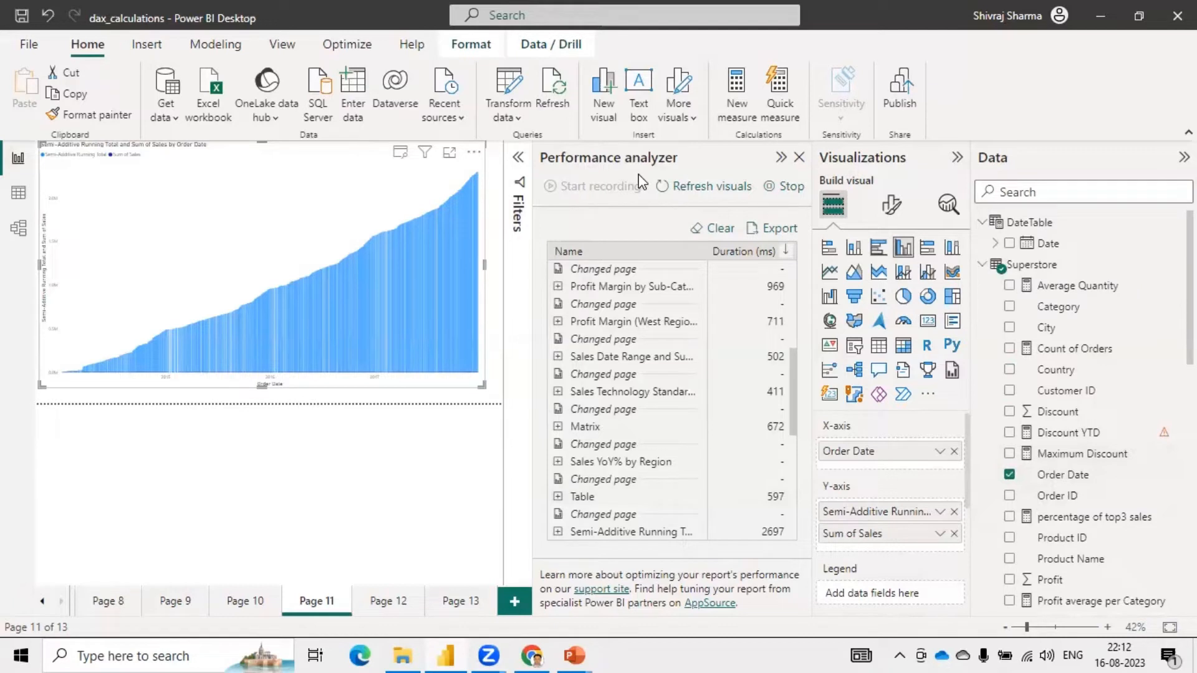
Review the durations recorded for the Page 11 chart, and open Pages 12 and 13 to record their visuals.
scroll(651, 353, down, 5)
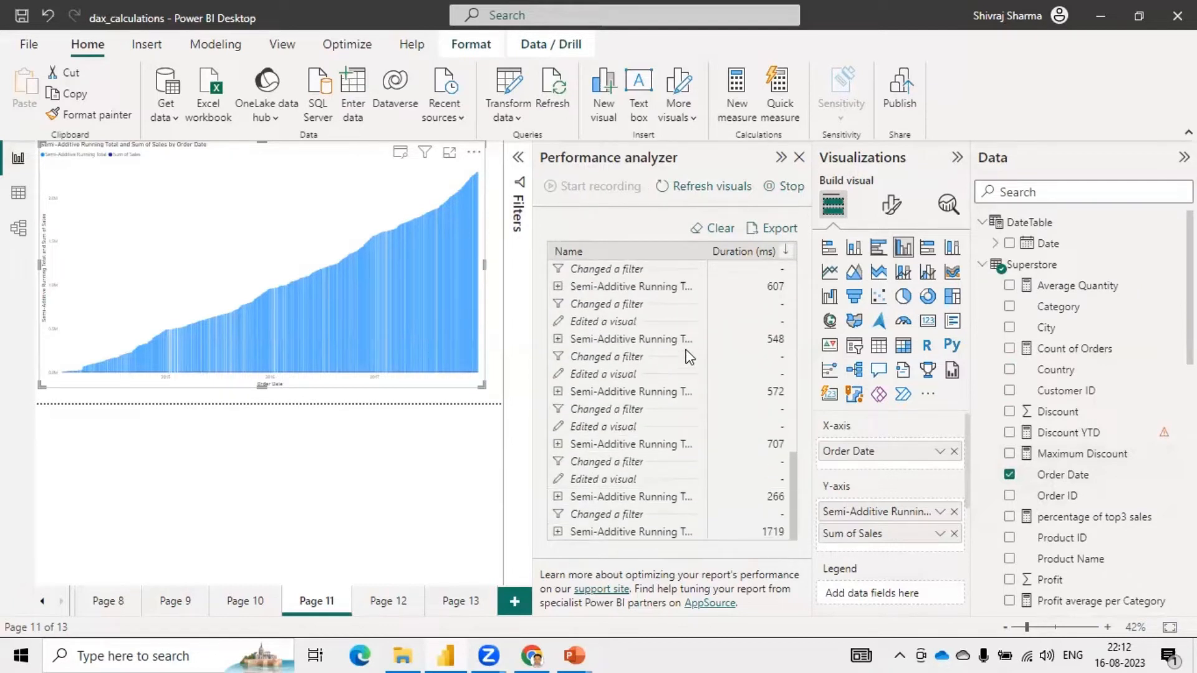
click(391, 603)
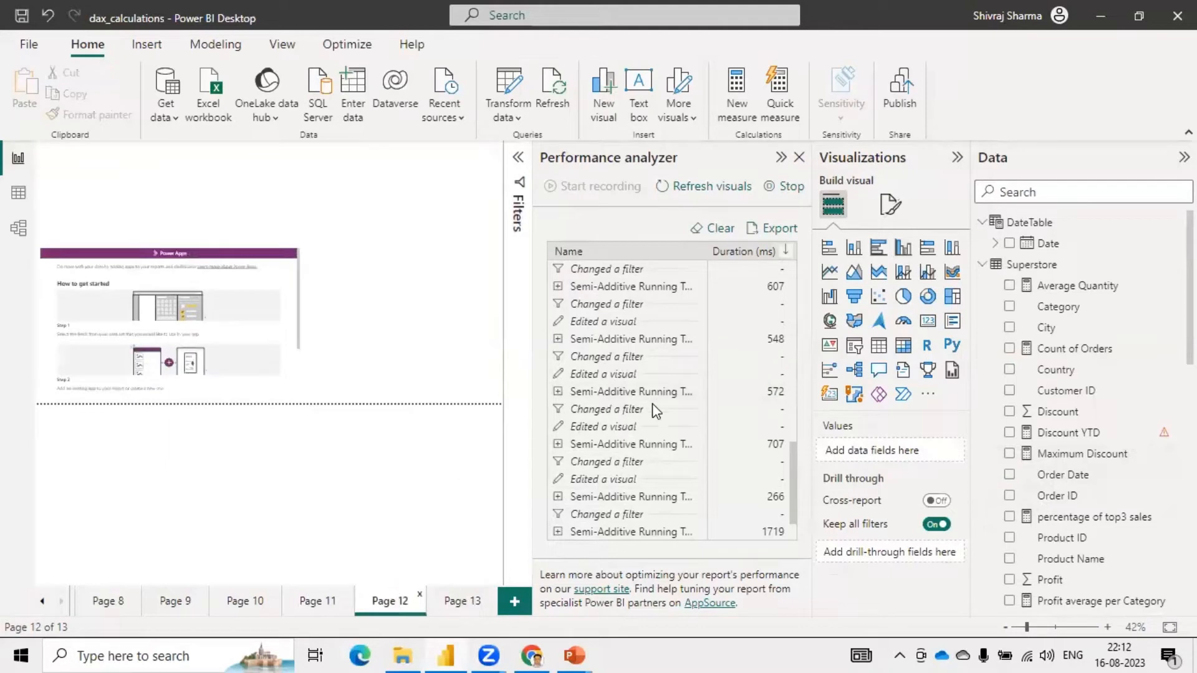
click(466, 606)
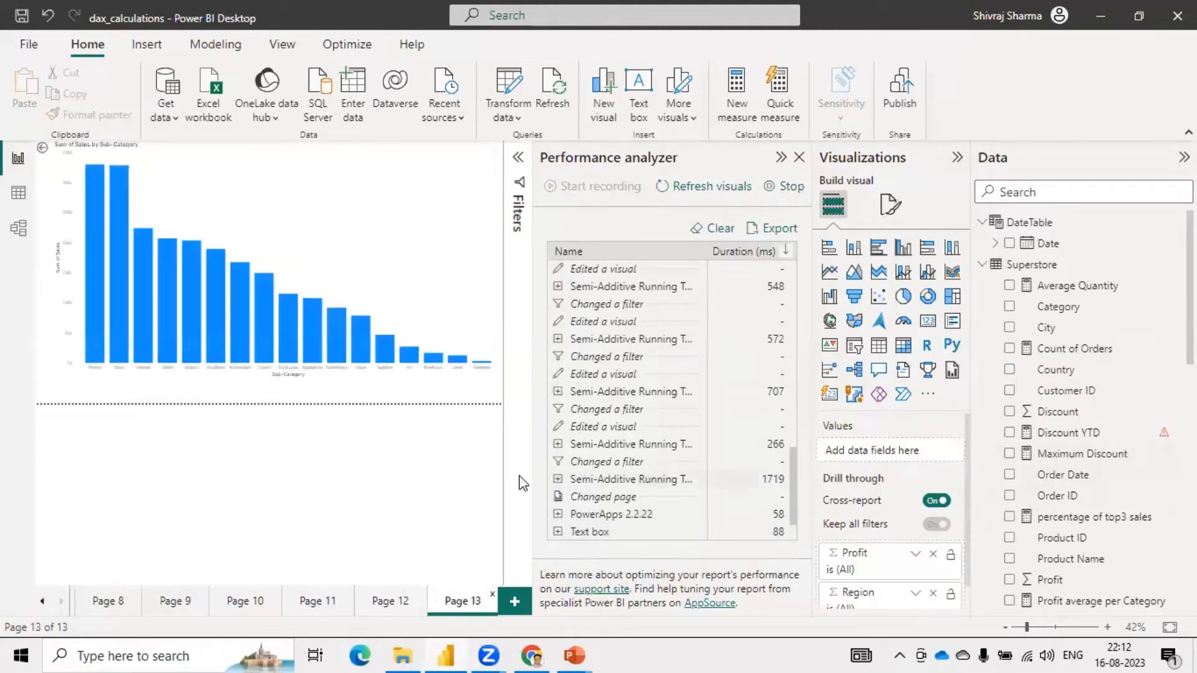
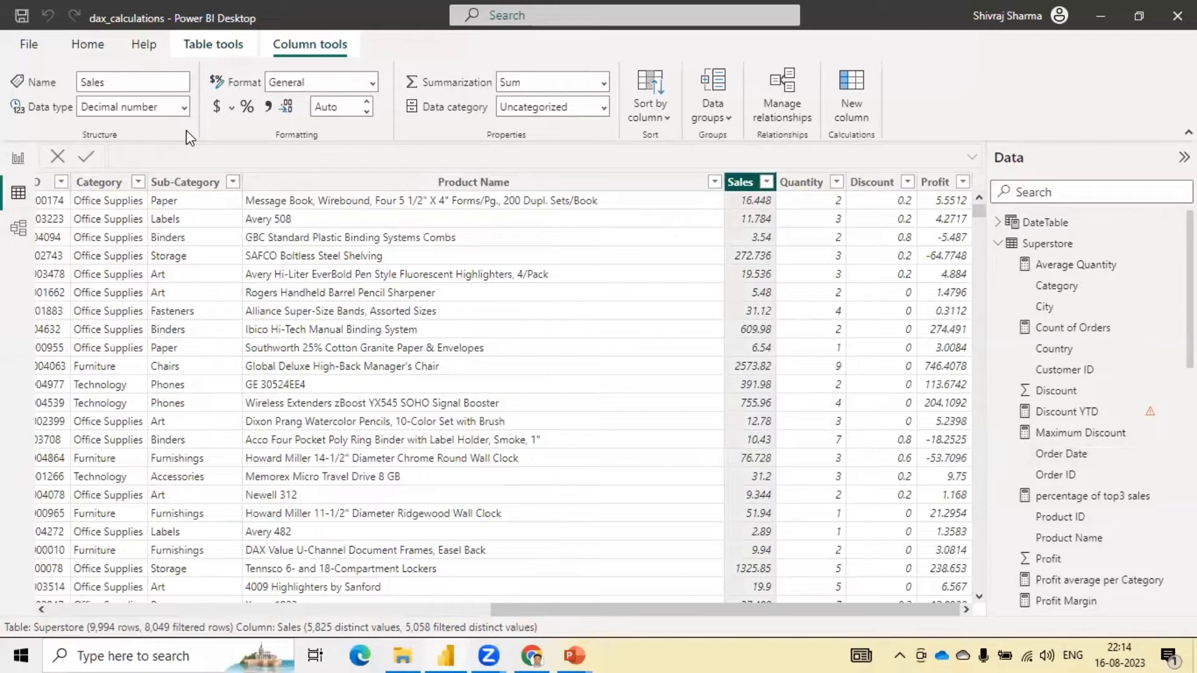
Change the Sales column's data type to Whole number and accept the possible loss of precision.
click(184, 107)
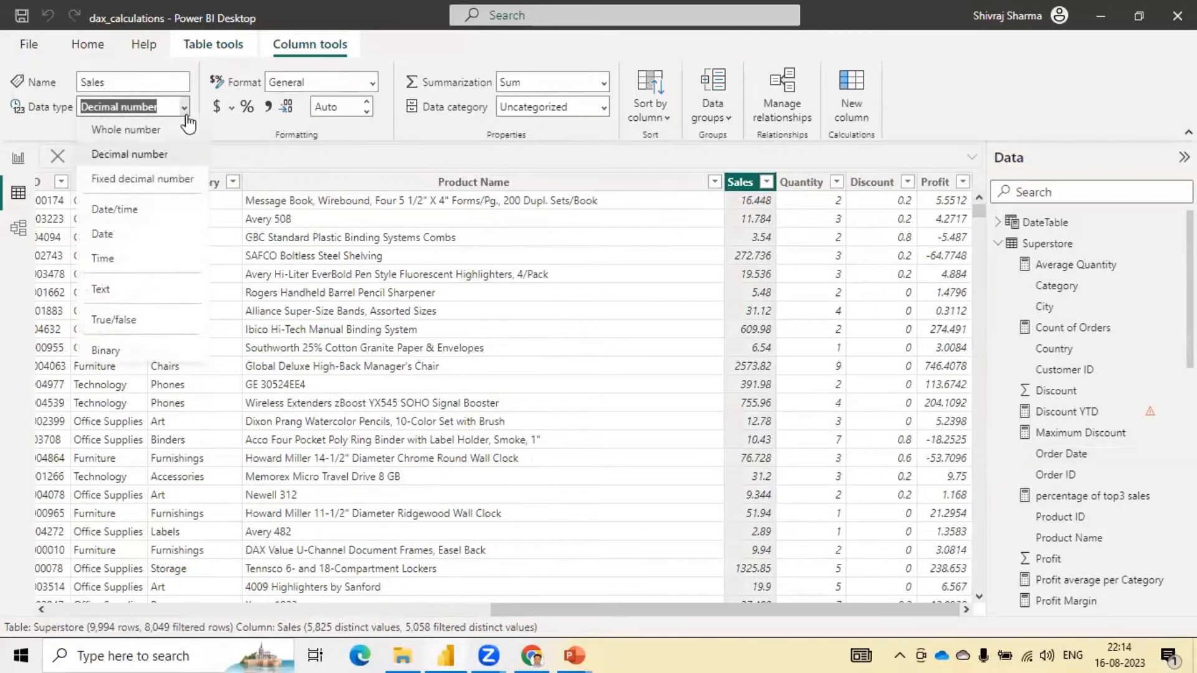
click(132, 131)
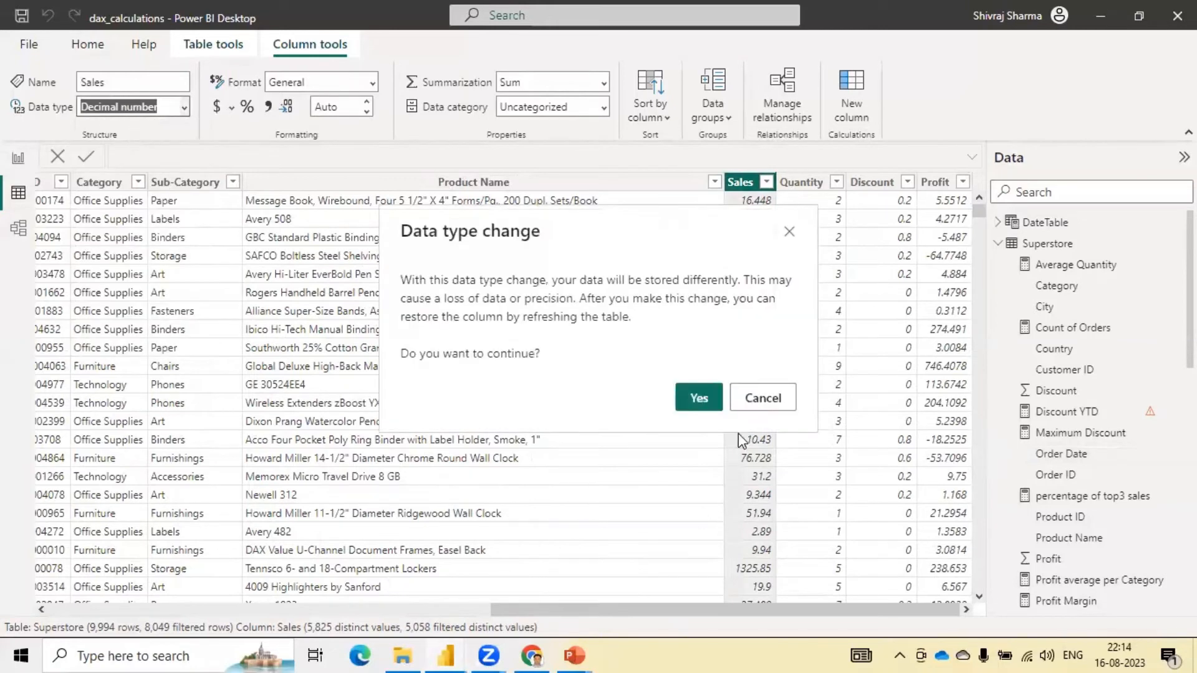
click(698, 398)
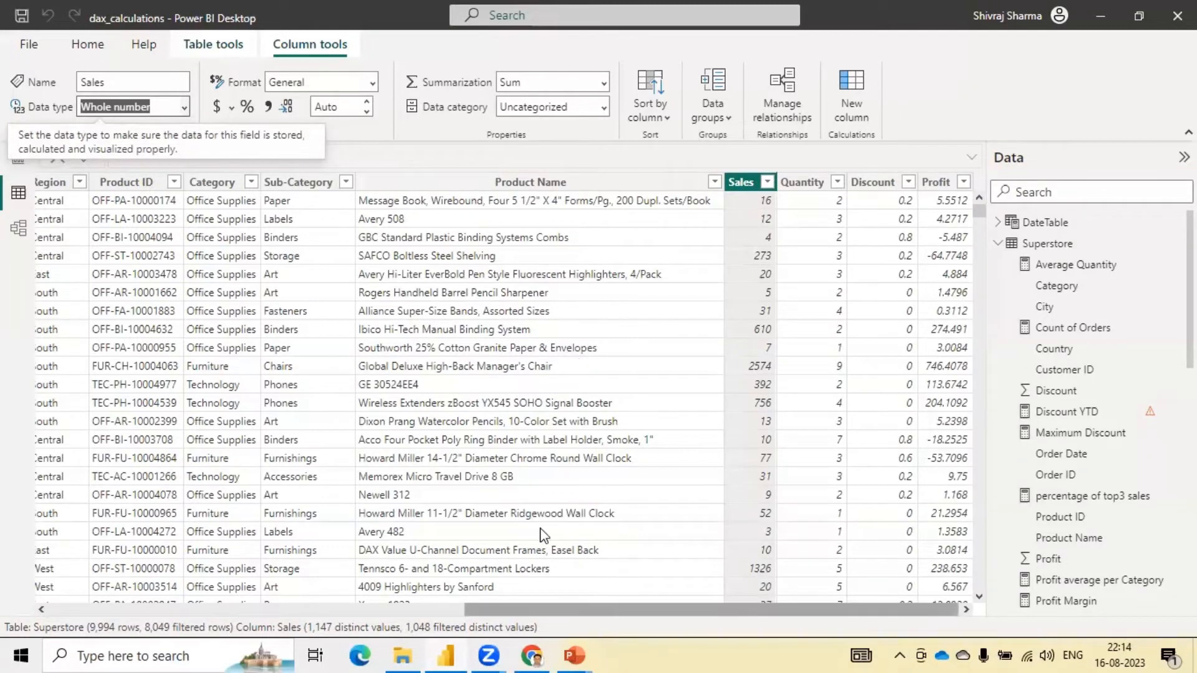
click(634, 302)
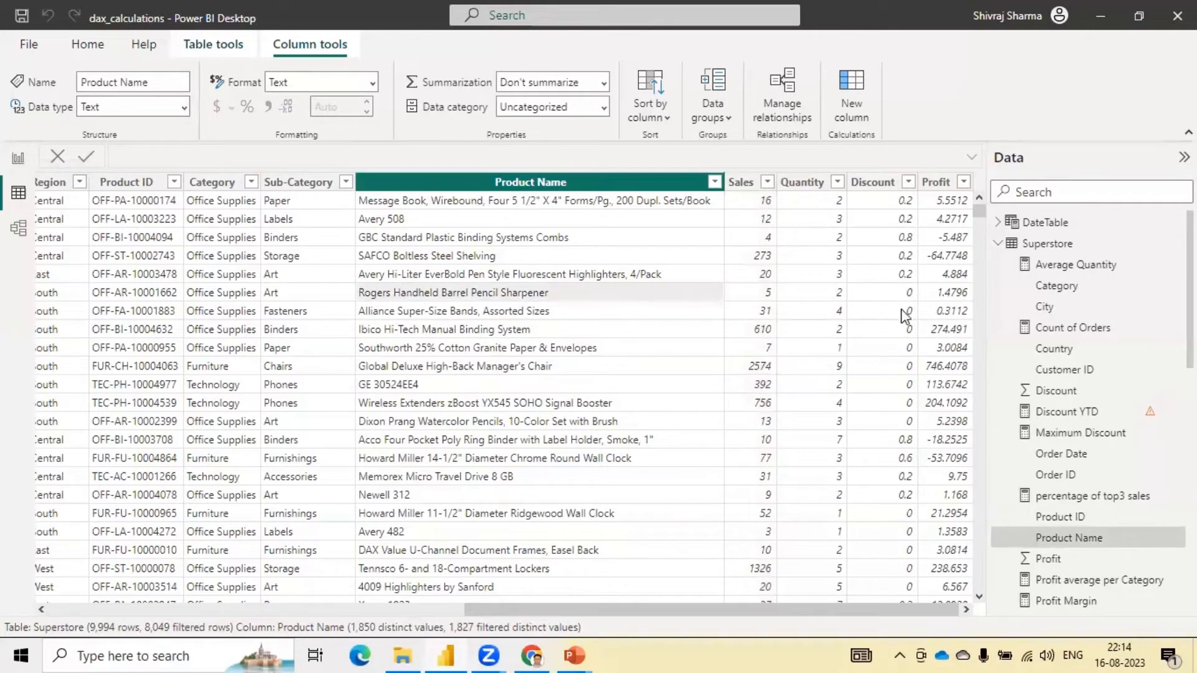
Change the Profit column's data type to Fixed decimal number and accept the data storage change.
click(964, 183)
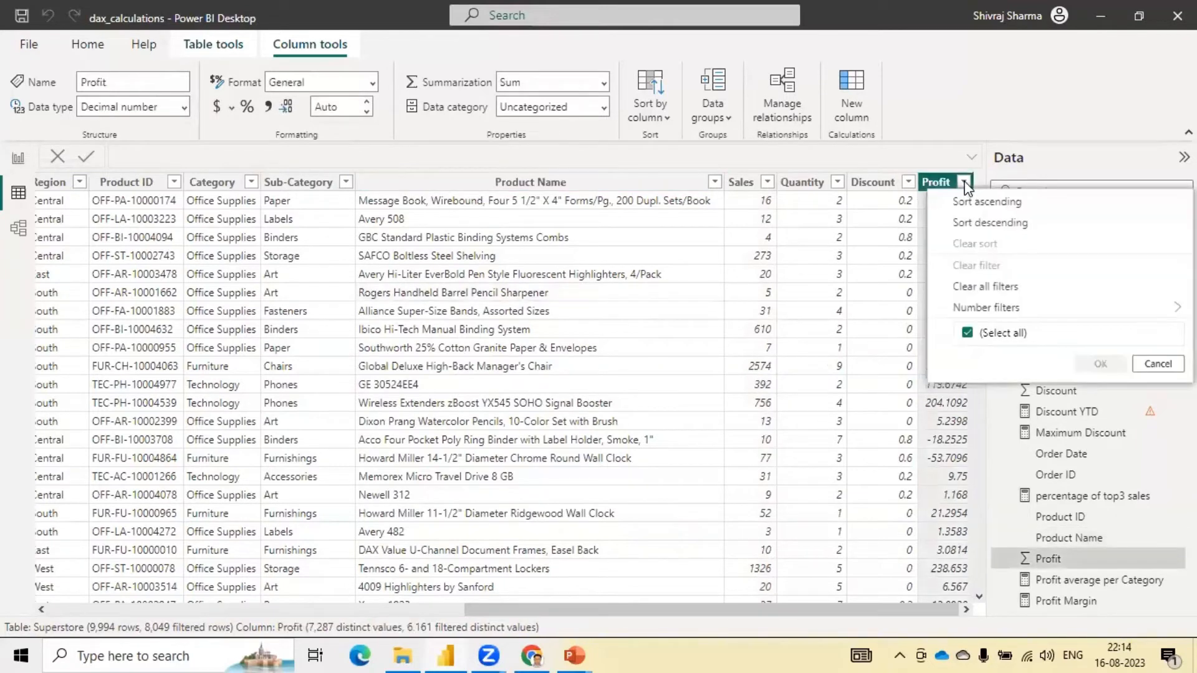
click(932, 192)
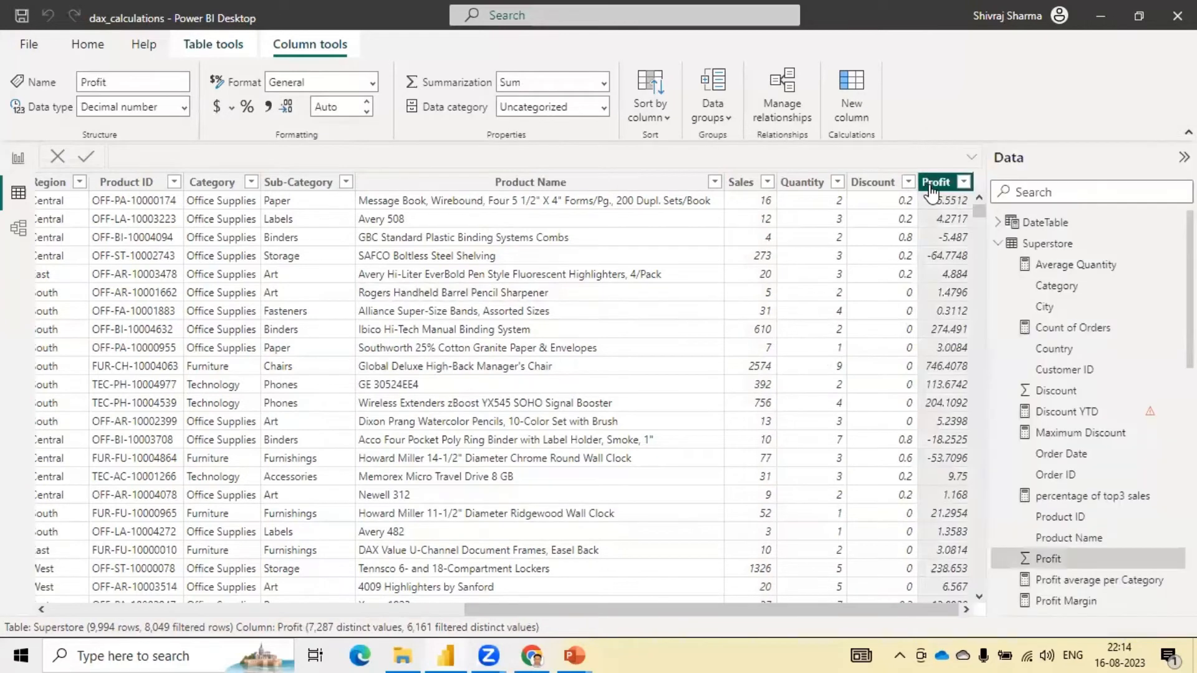
click(182, 106)
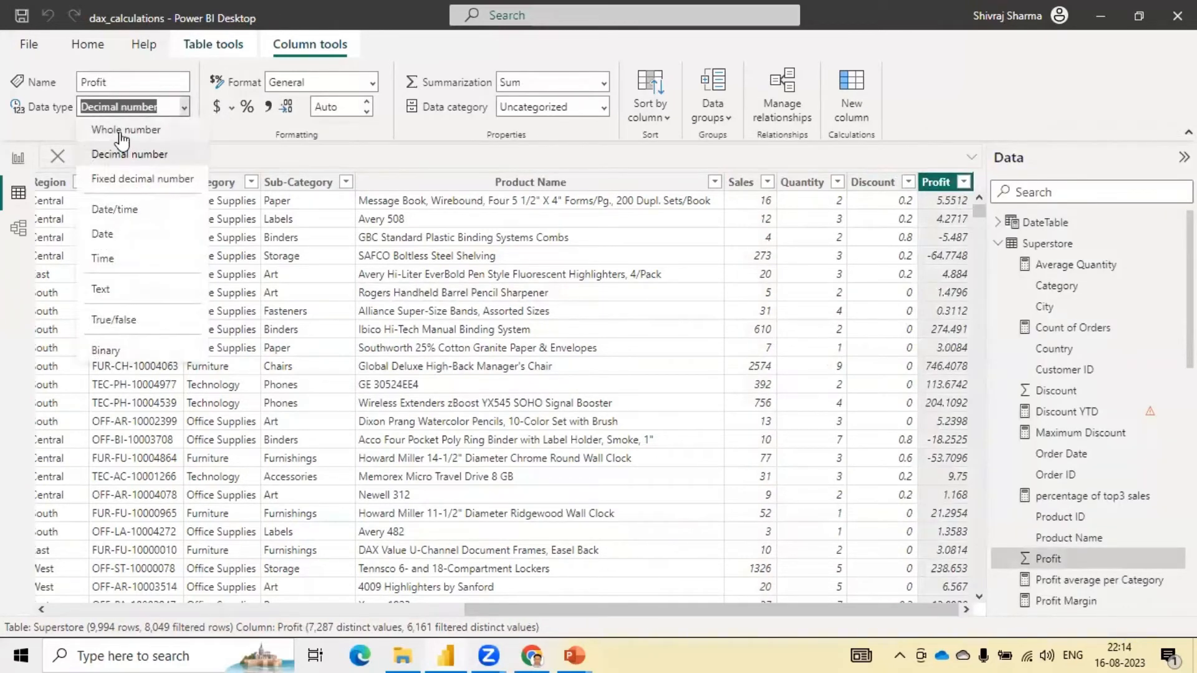
click(123, 187)
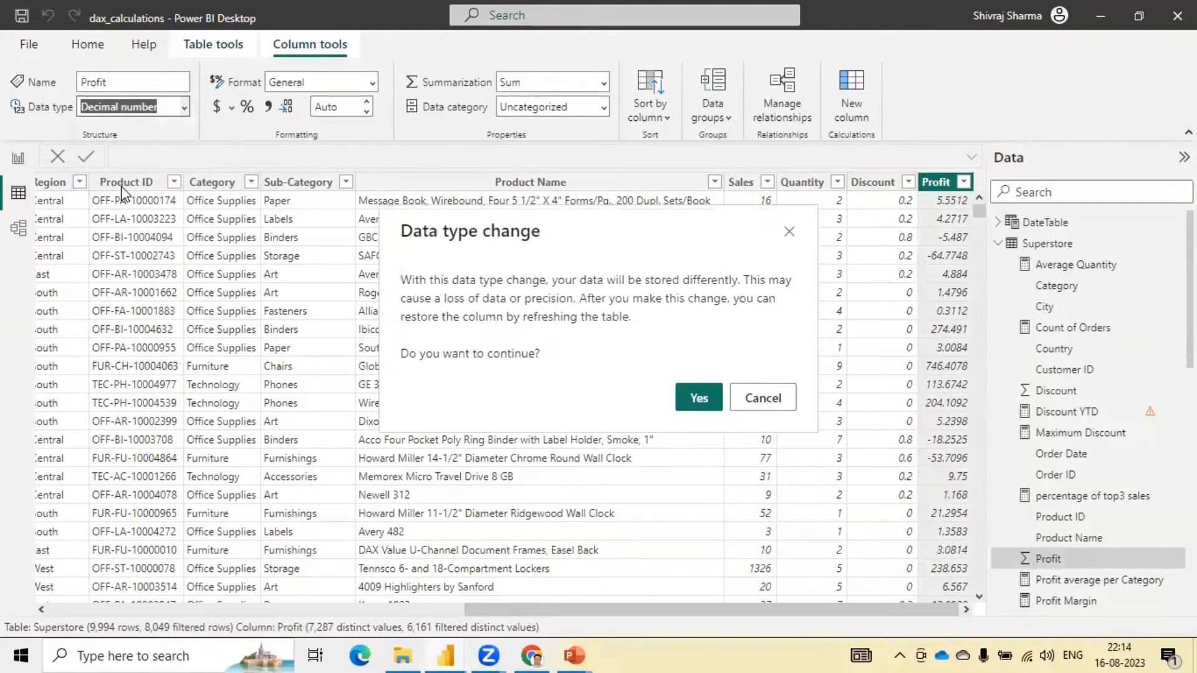
click(677, 399)
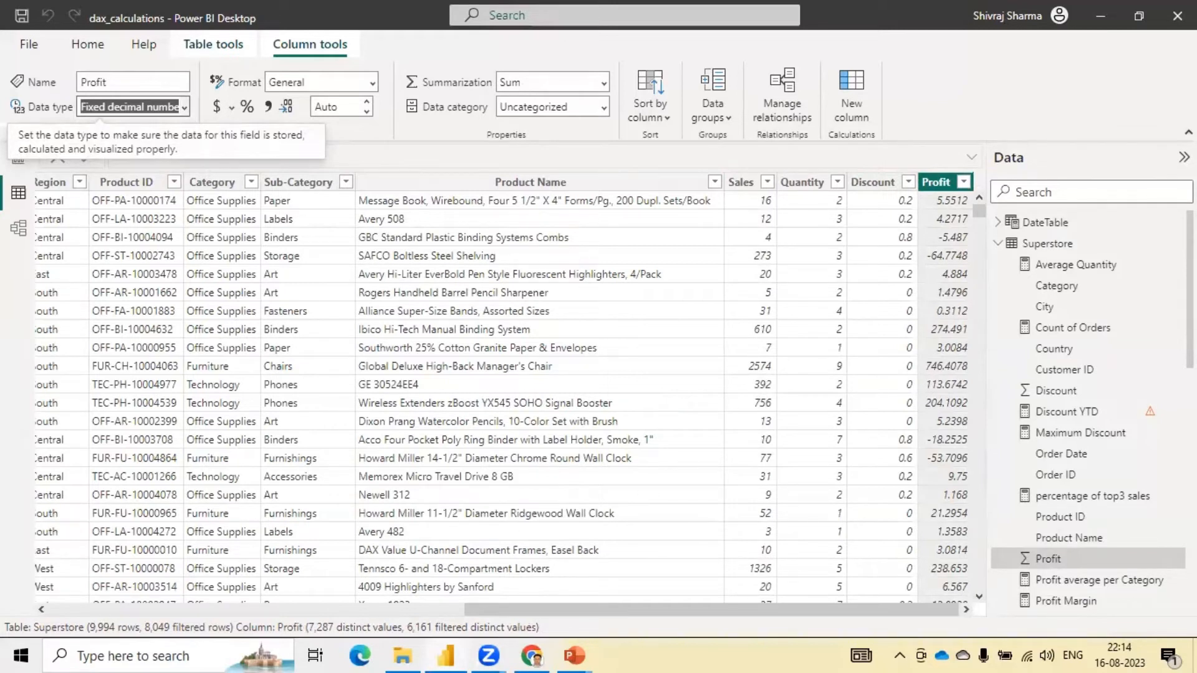
Change the Profit column's data type to Whole number and accept the data type change.
click(185, 107)
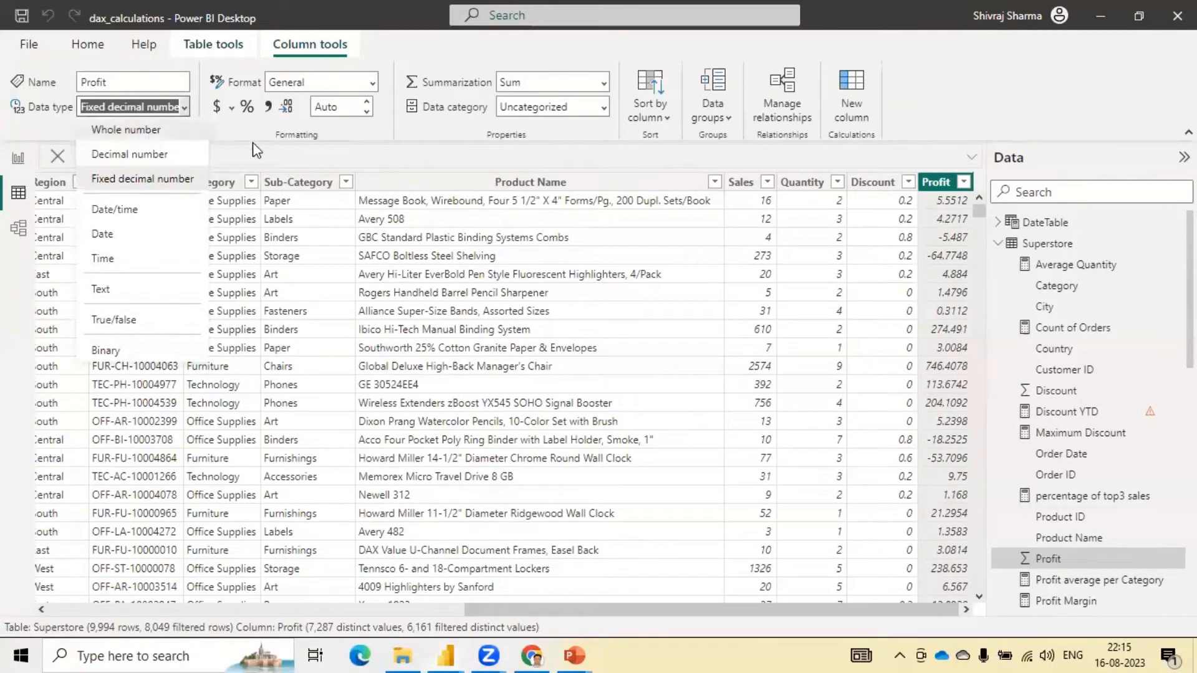
click(131, 130)
click(697, 397)
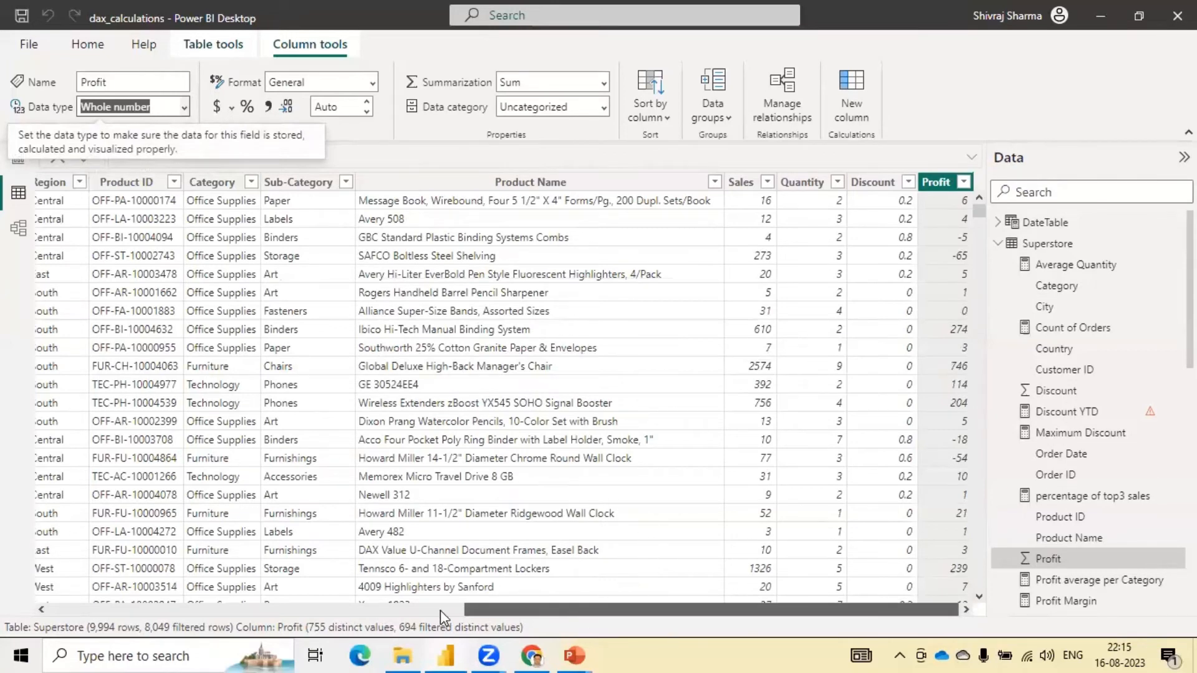
Add Second Class to the Ship Mode column's filter so that all ship modes are included.
click(328, 613)
drag(328, 613, 88, 617)
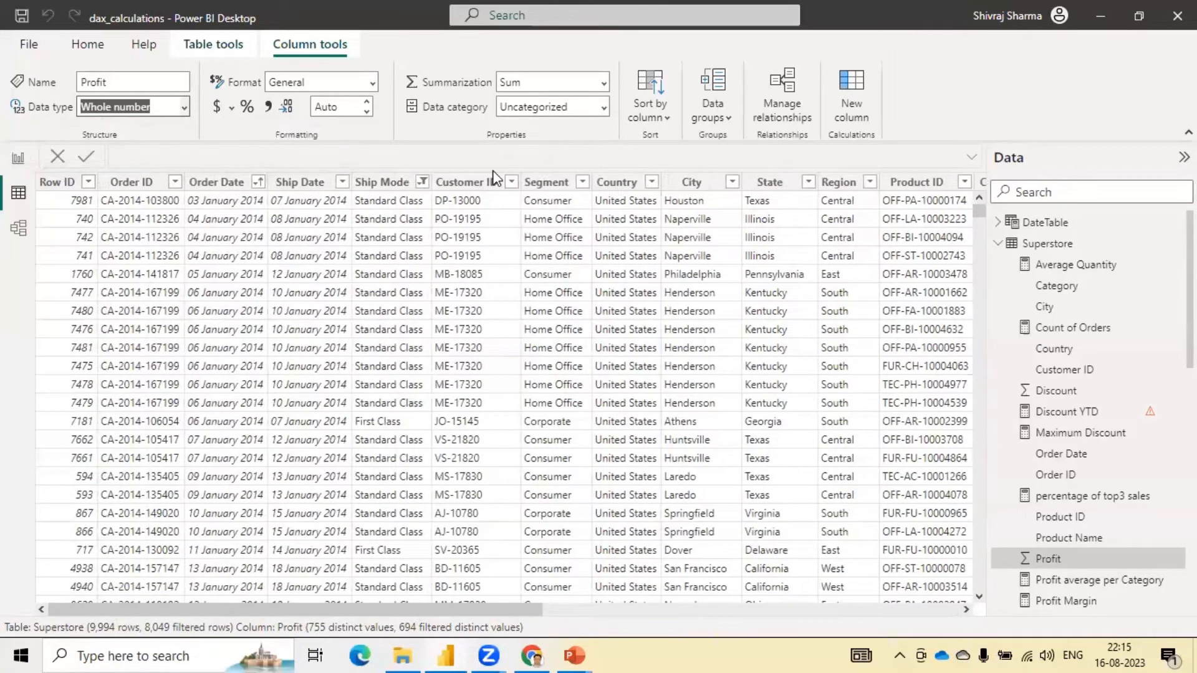
click(424, 182)
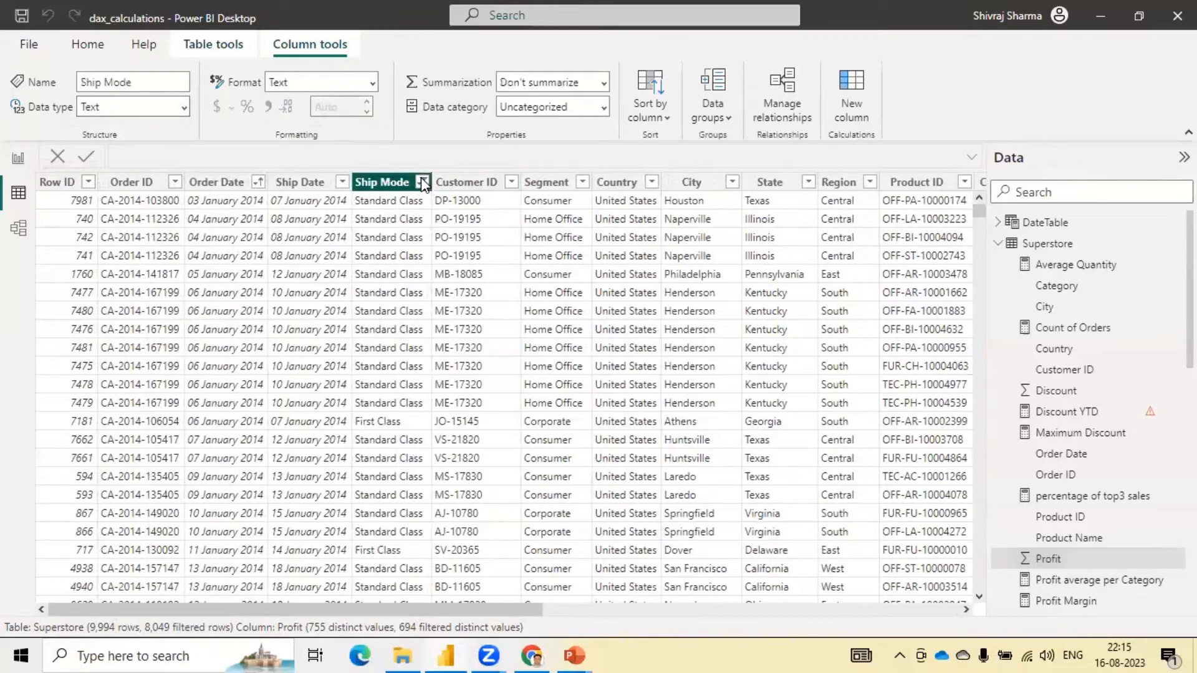
click(457, 405)
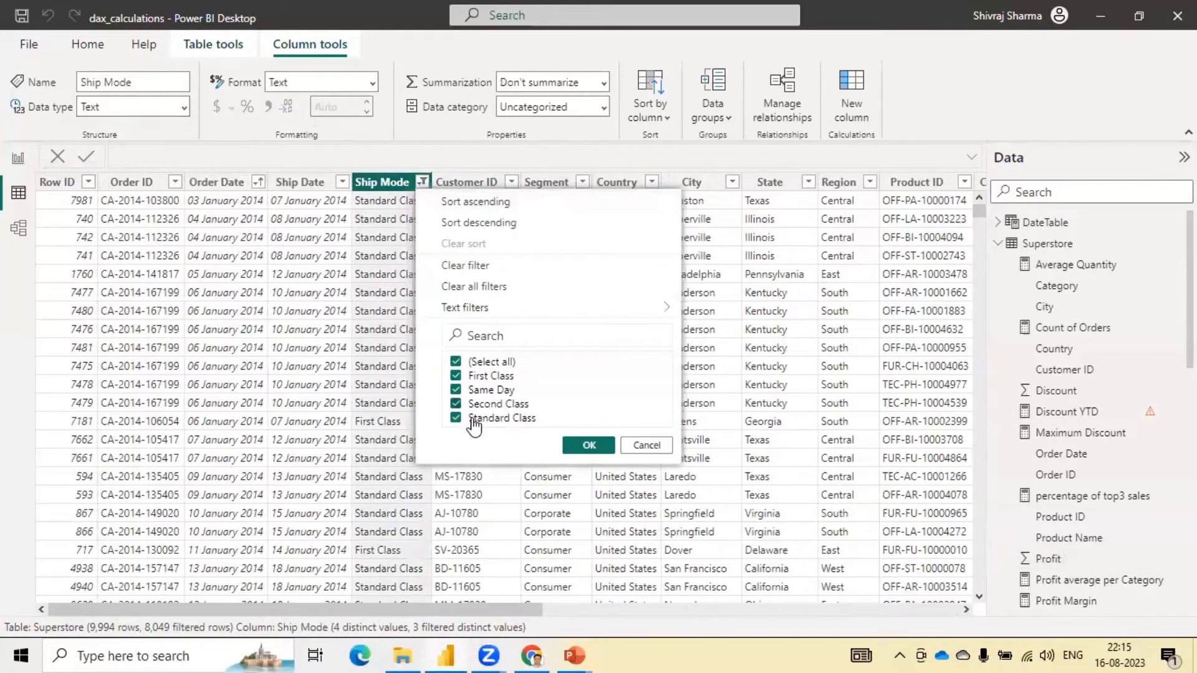
click(588, 445)
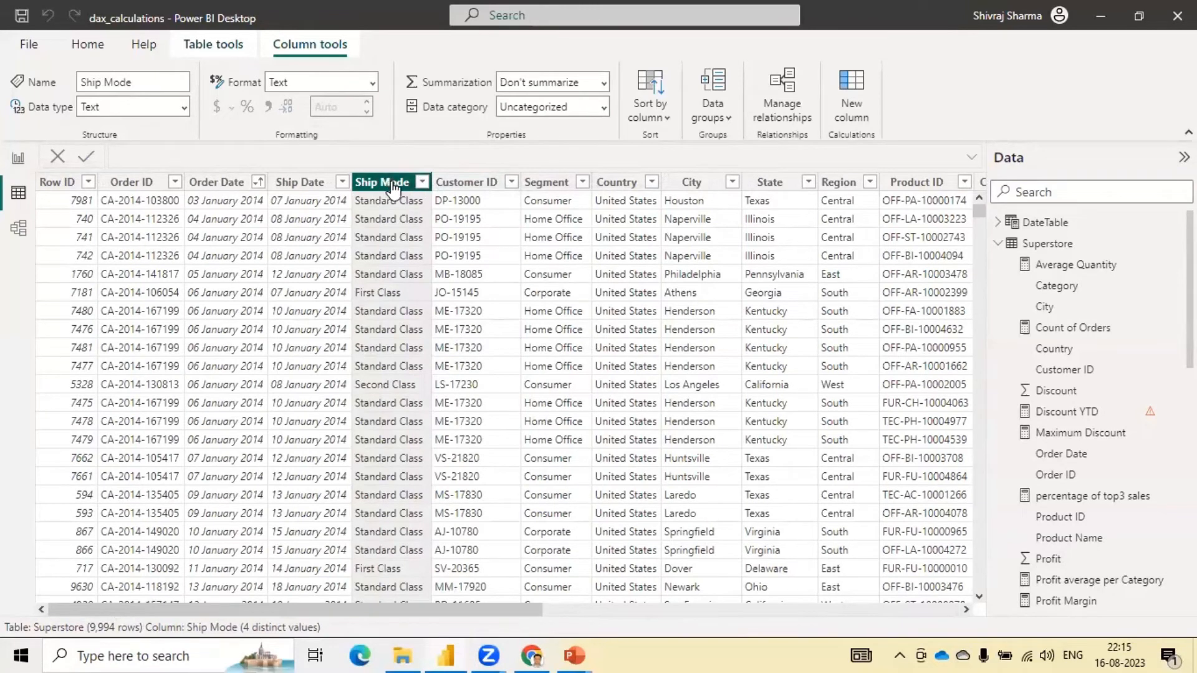
Try to convert the Ship Mode column's data type to Whole number.
click(184, 108)
click(187, 107)
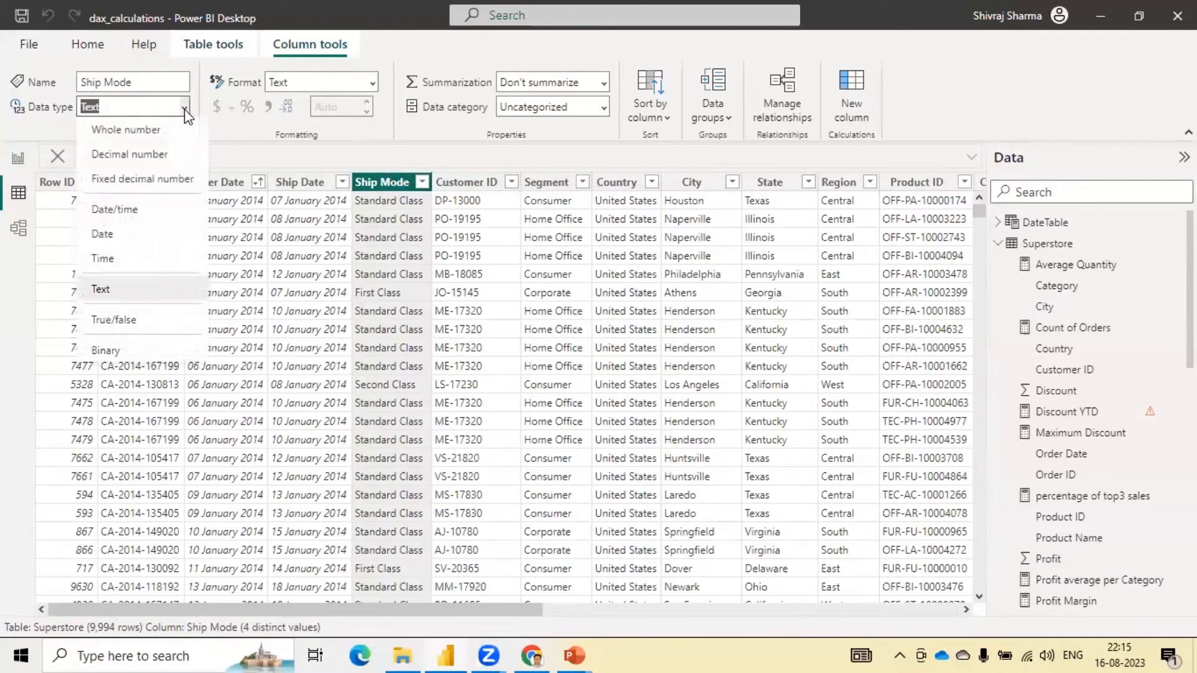
click(144, 141)
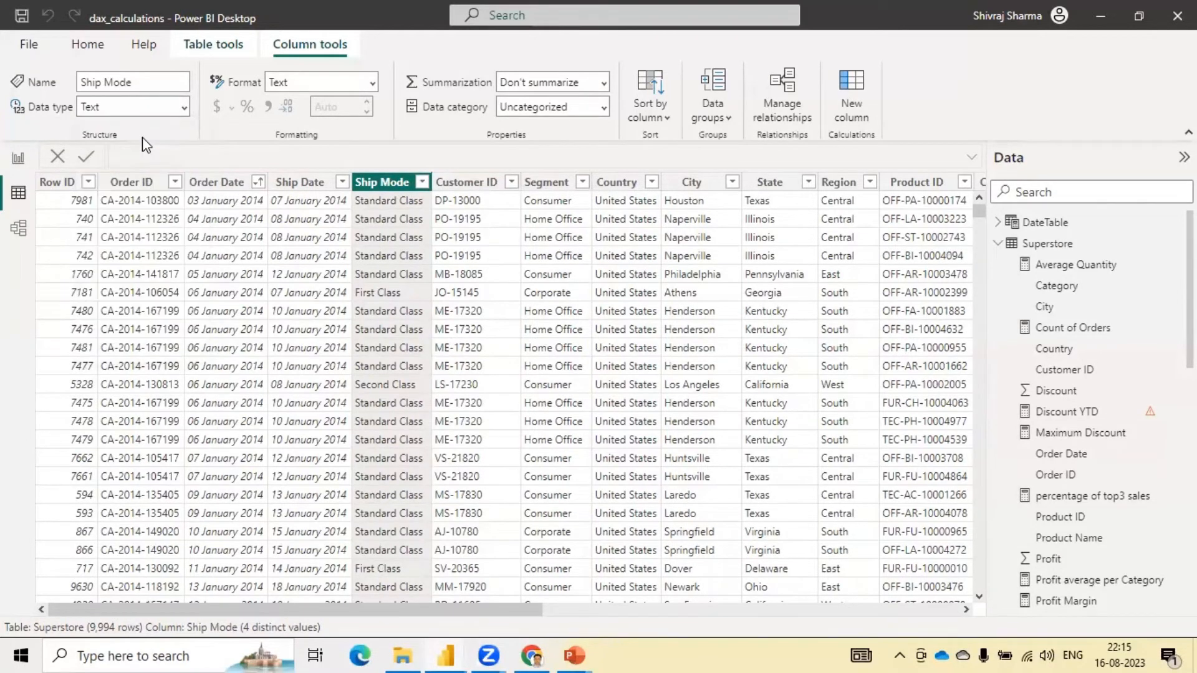
click(697, 397)
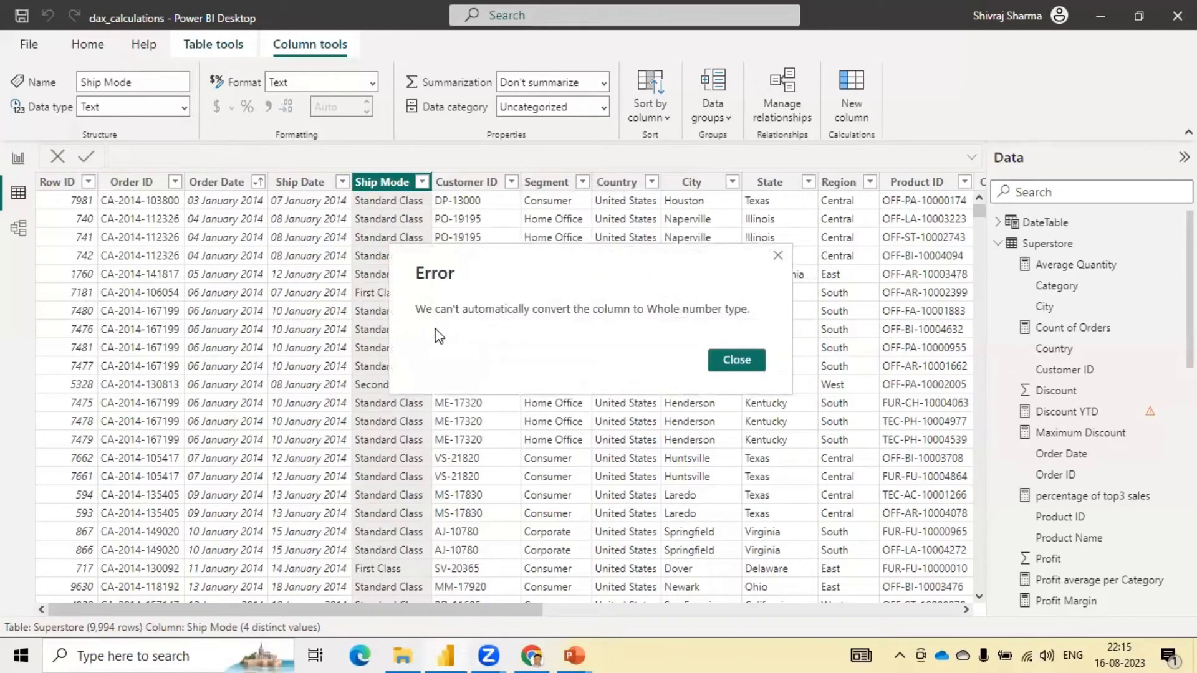
click(739, 366)
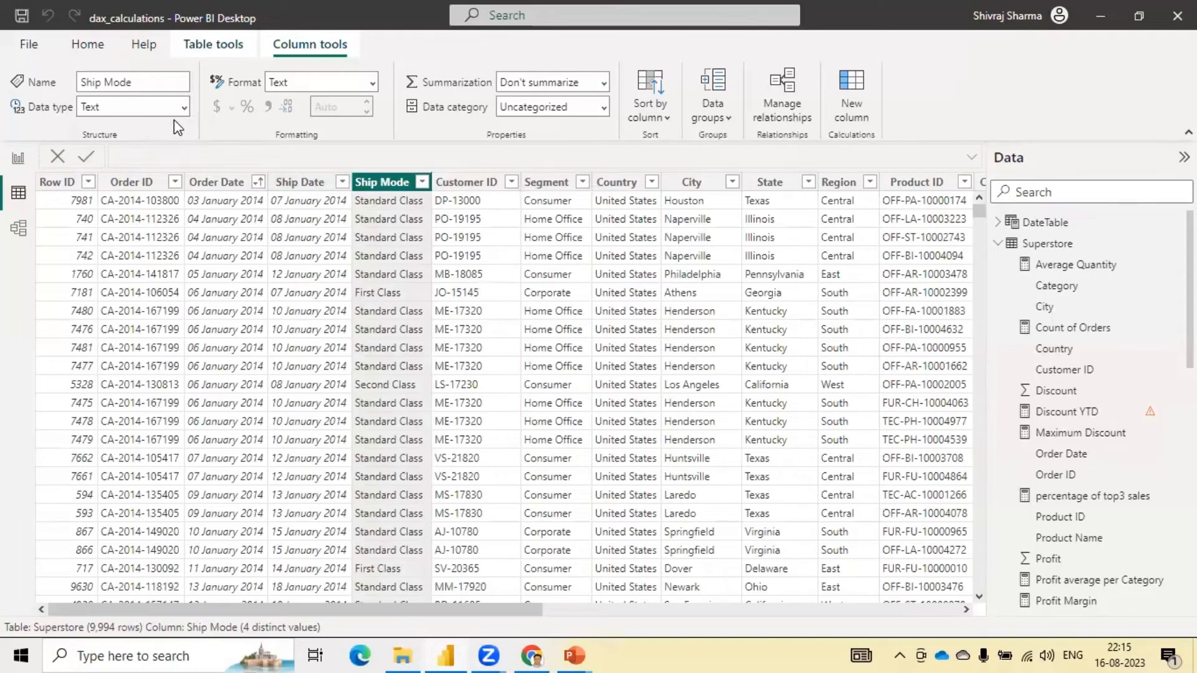
Look through the format, summarization, data category and data group options available for the Ship Mode column.
click(373, 87)
click(373, 88)
click(604, 84)
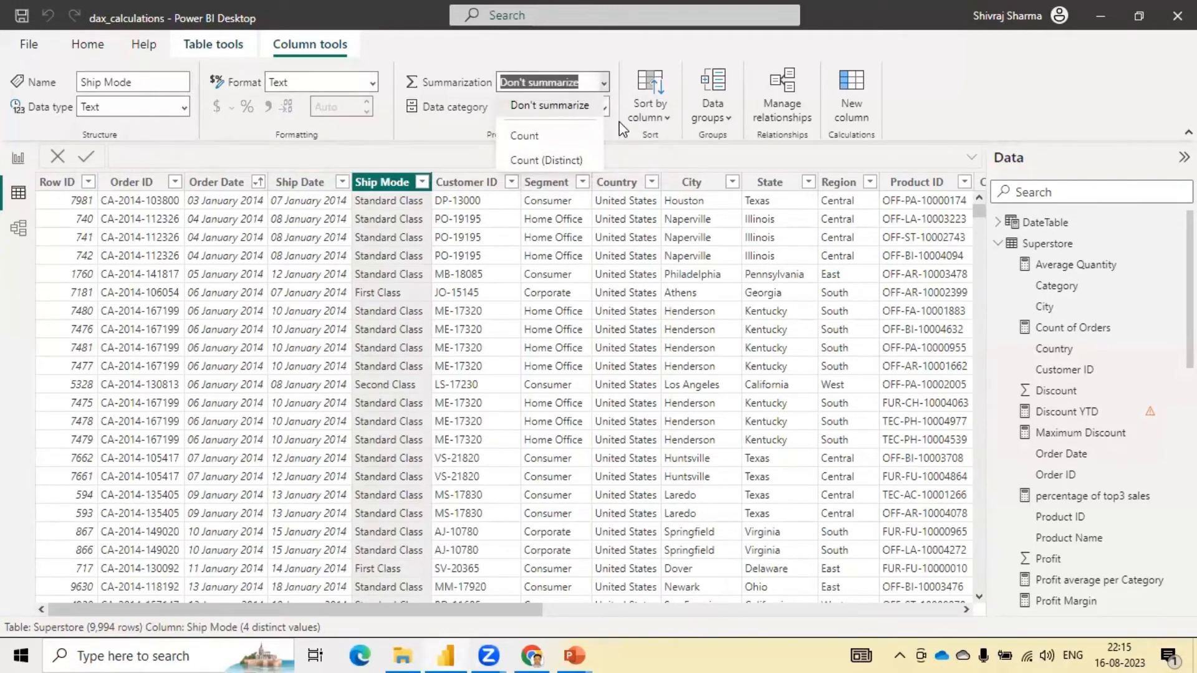
click(604, 110)
click(602, 111)
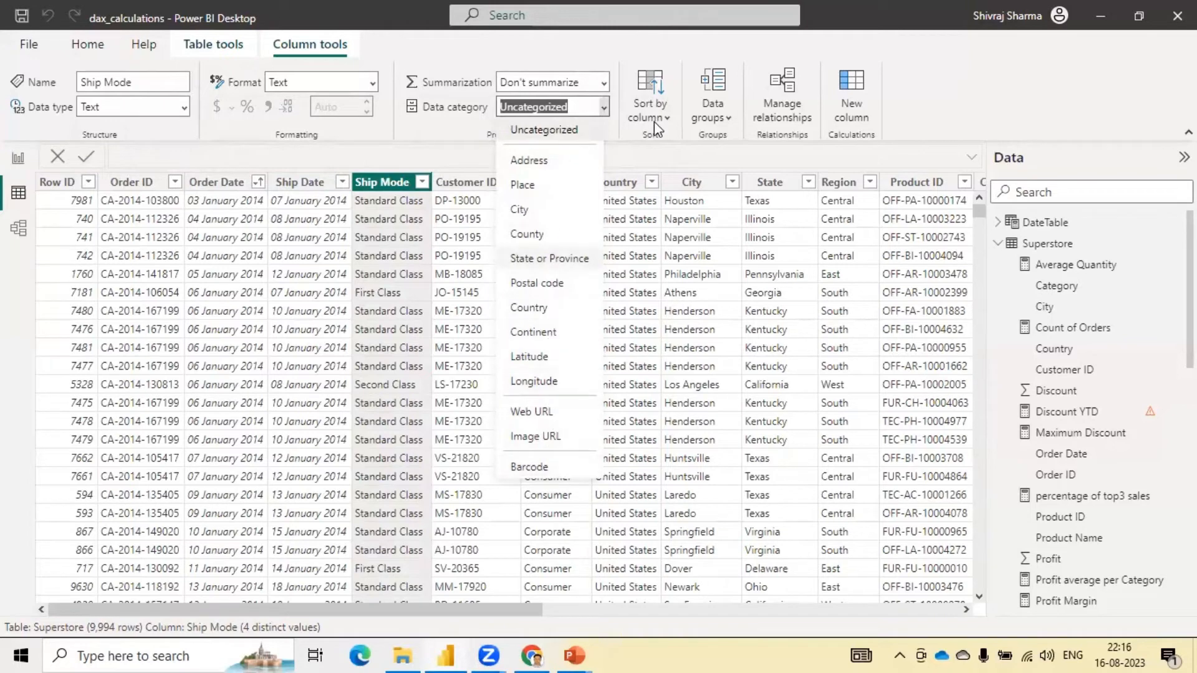
click(625, 166)
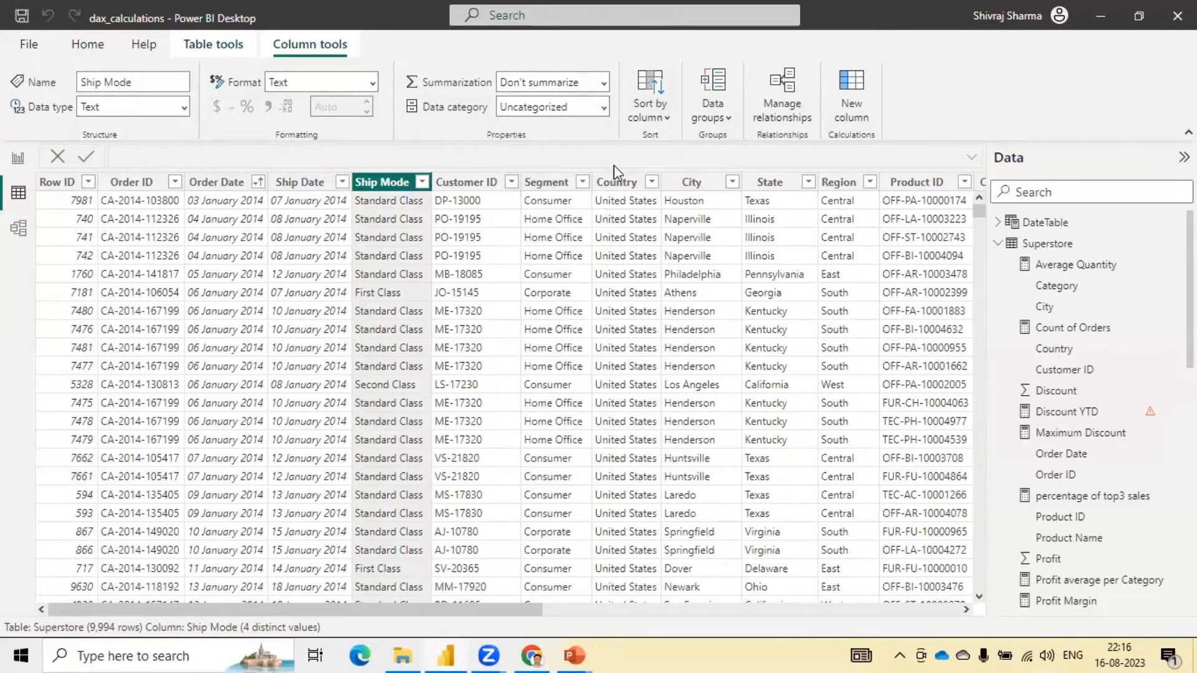
click(725, 125)
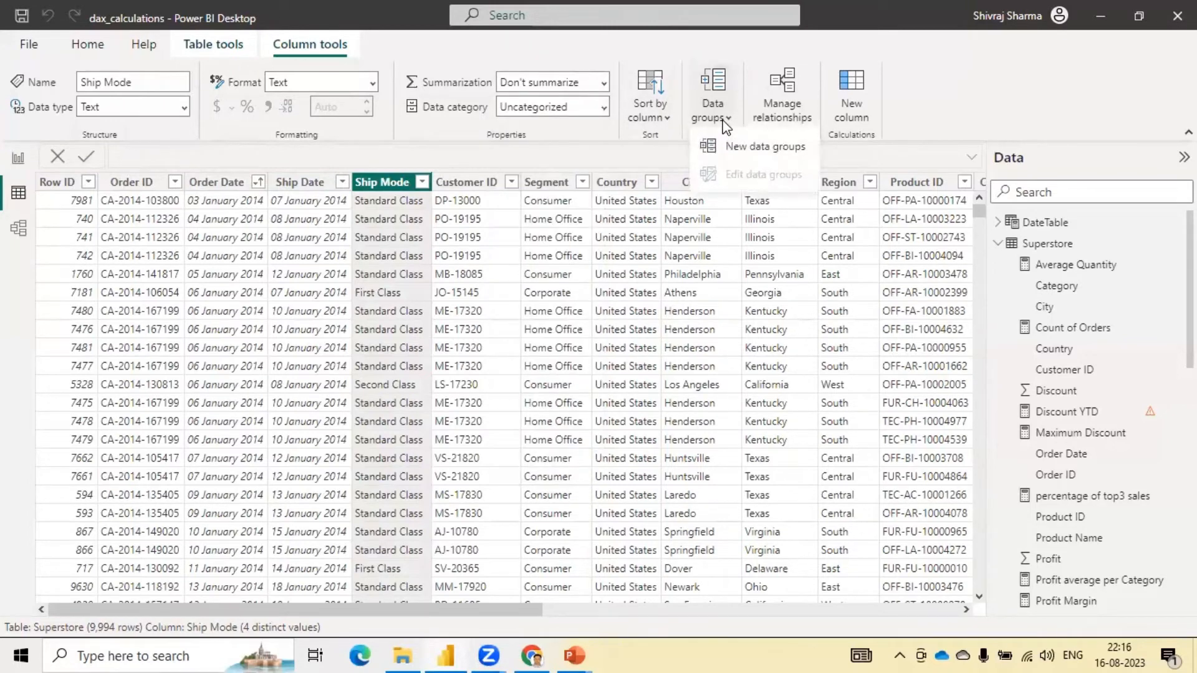
click(589, 156)
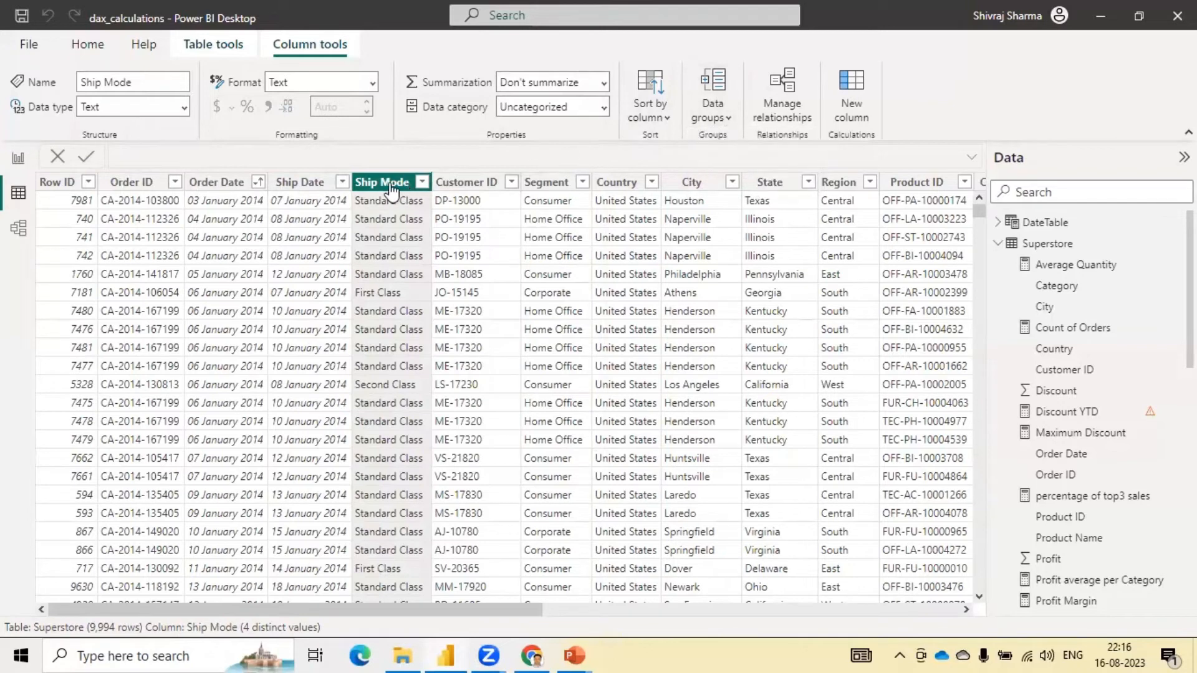
Open the Superstore query in Power Query Editor from the Ship Mode column and go to its data source error.
right_click(373, 184)
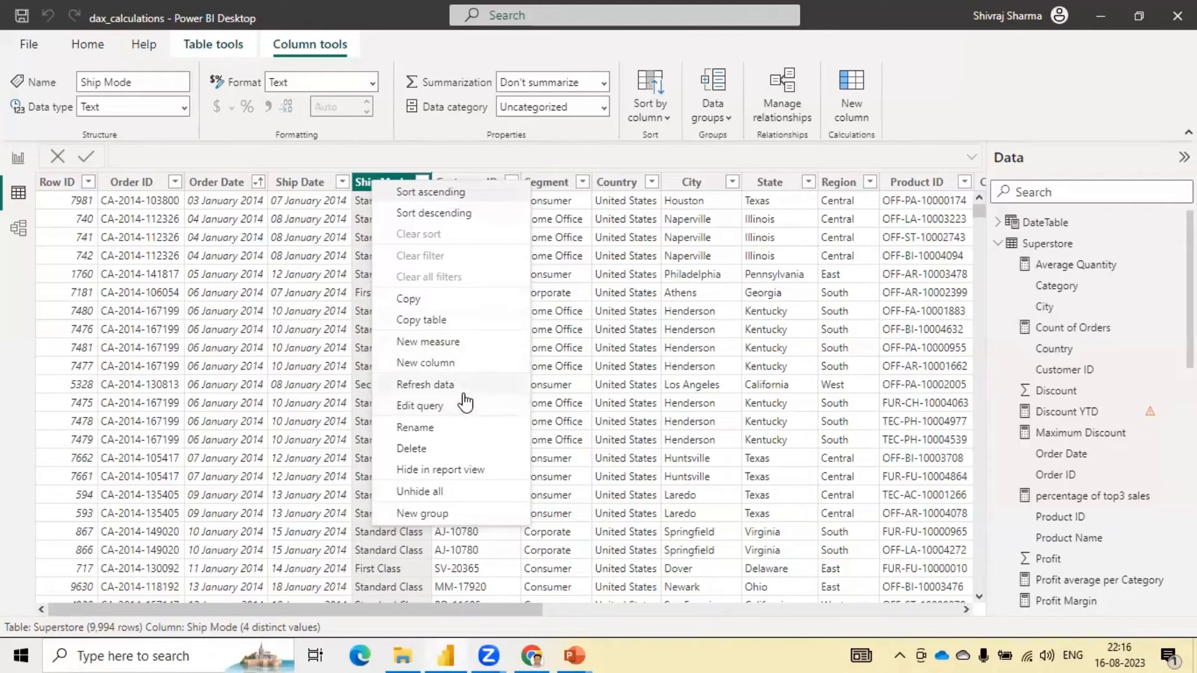
click(424, 409)
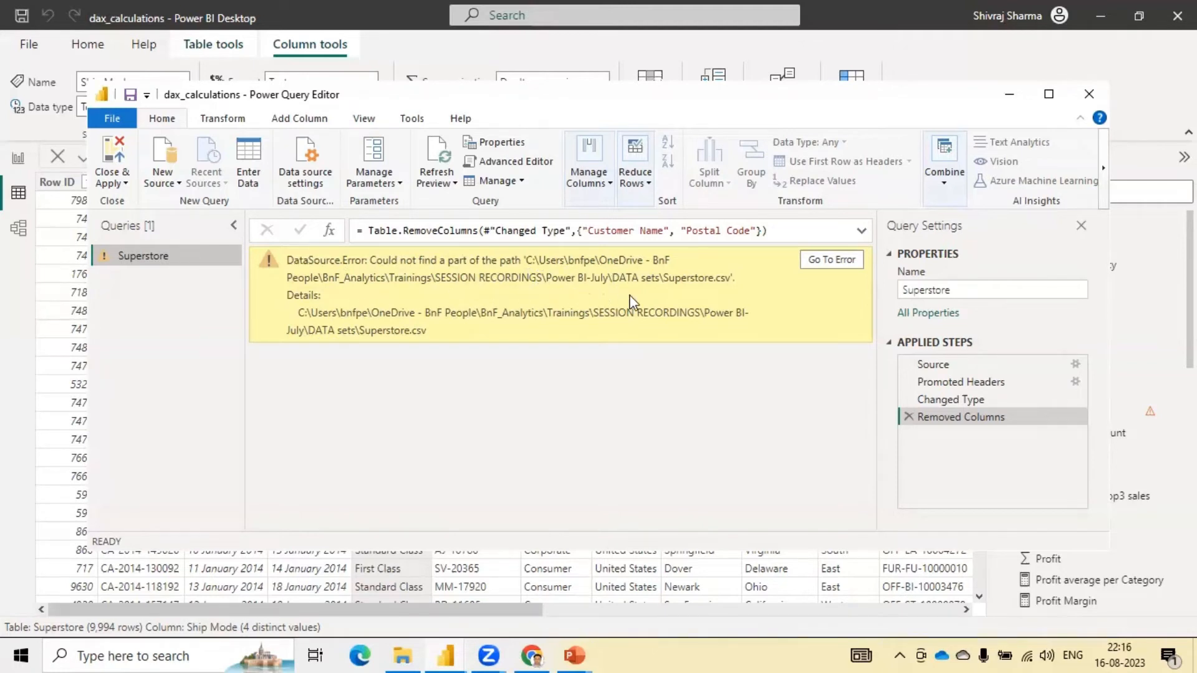
click(839, 261)
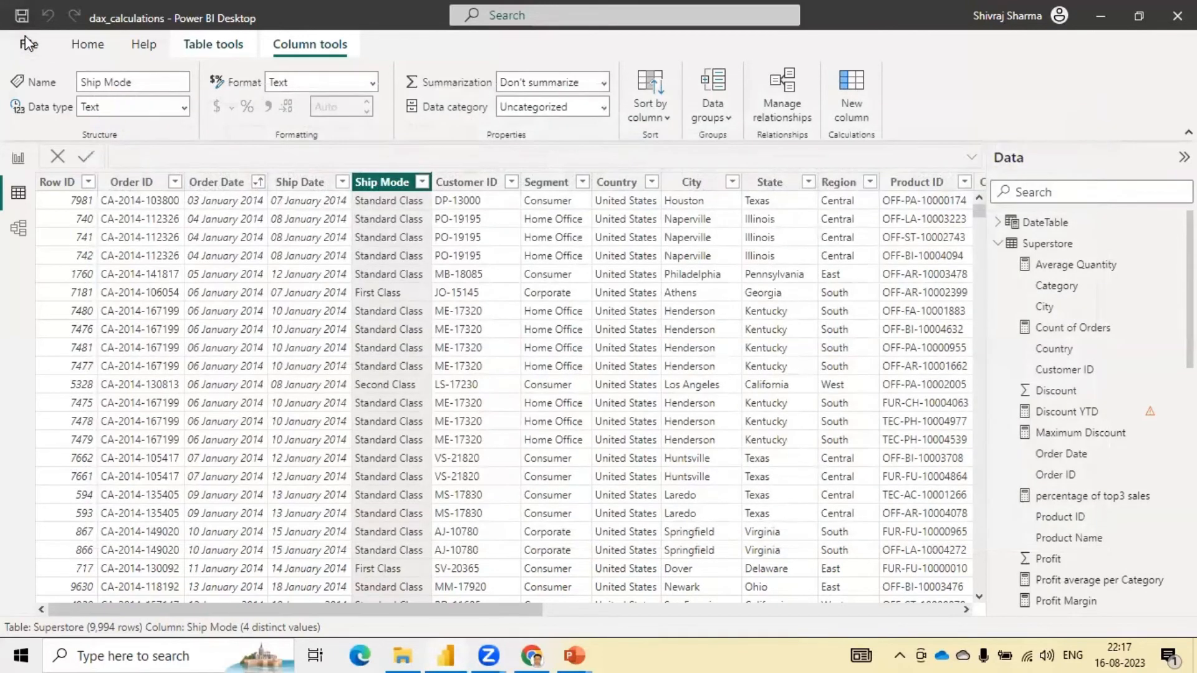
Change the report's data source to the Superstore CSV file in the DATA sets folder of Power BI-July.
click(26, 42)
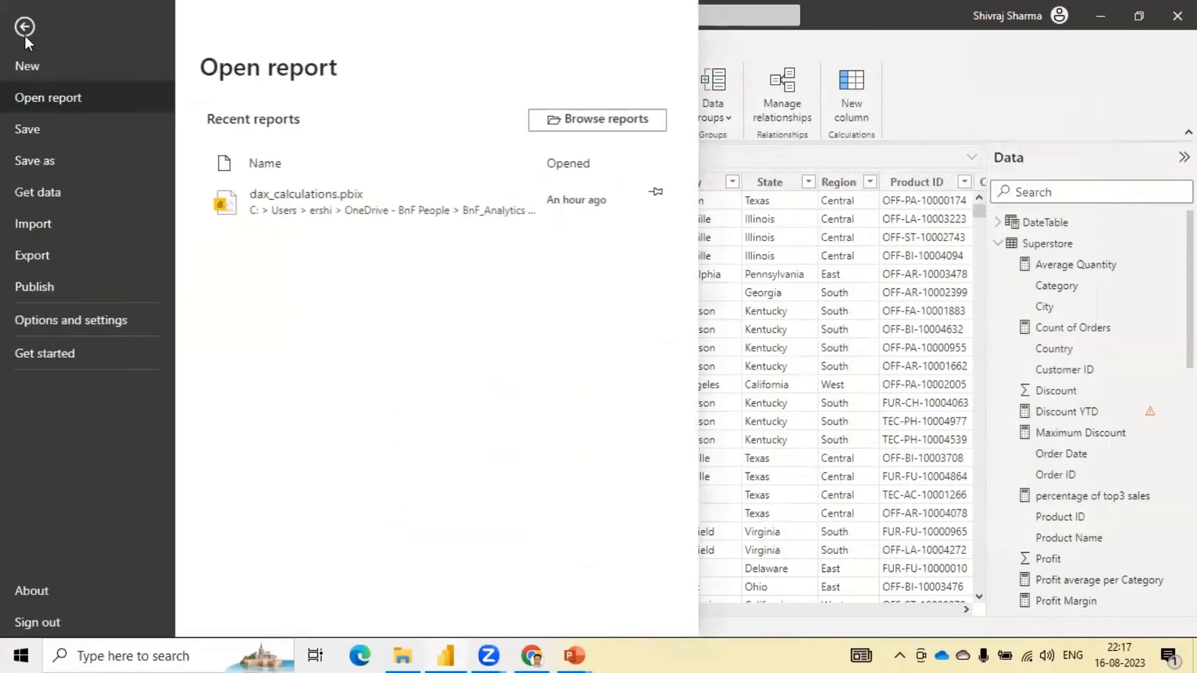
click(66, 320)
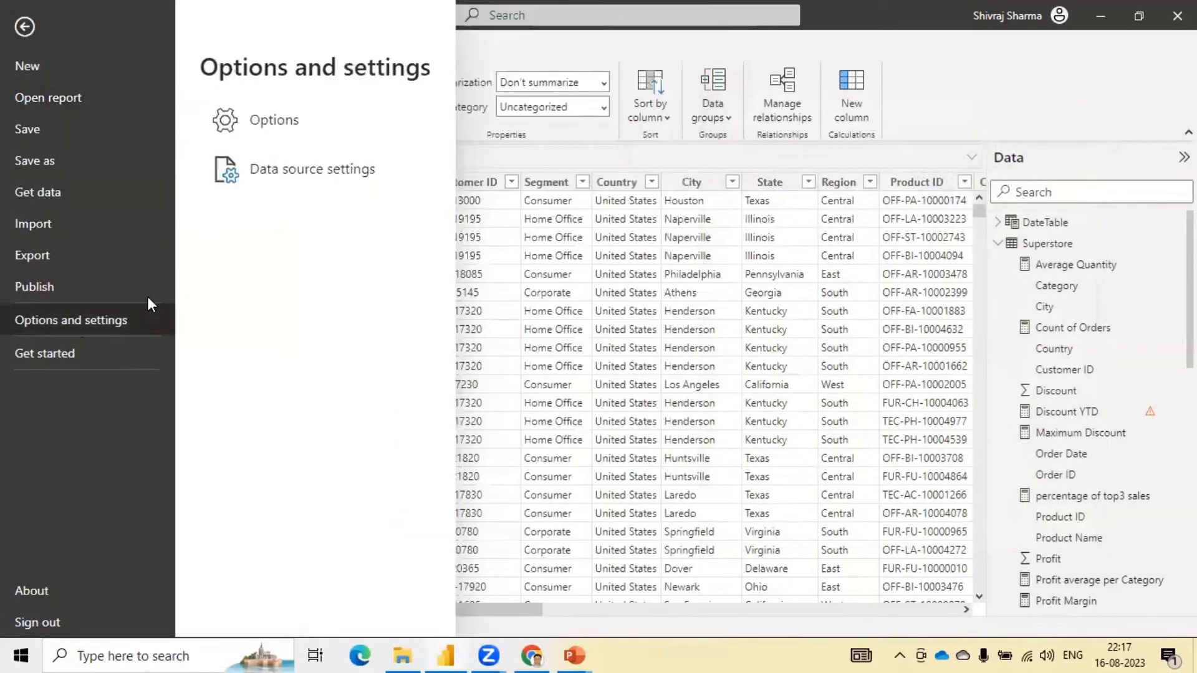
key(Escape)
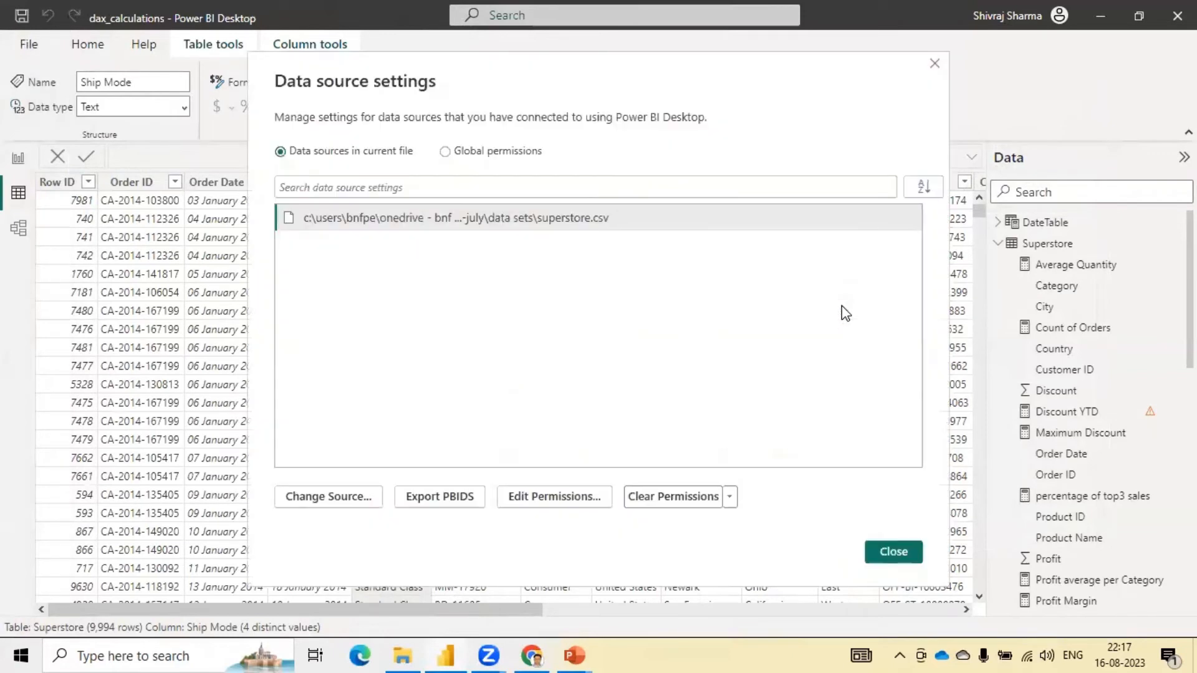
click(320, 505)
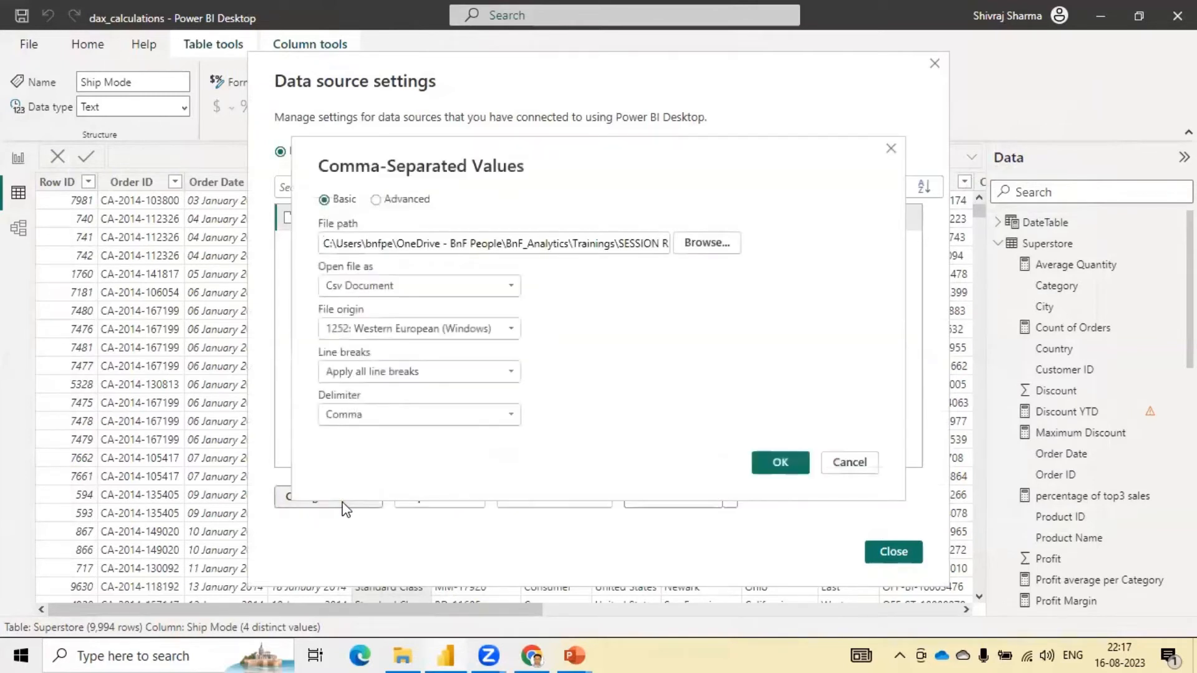
click(720, 248)
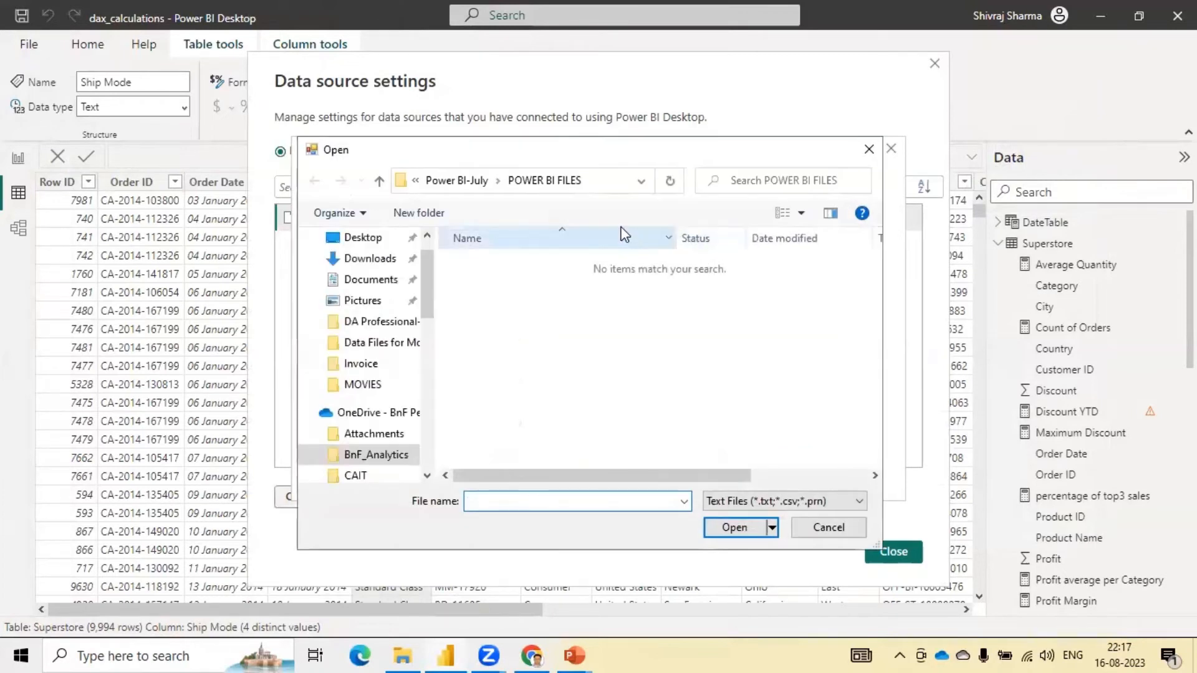
click(453, 187)
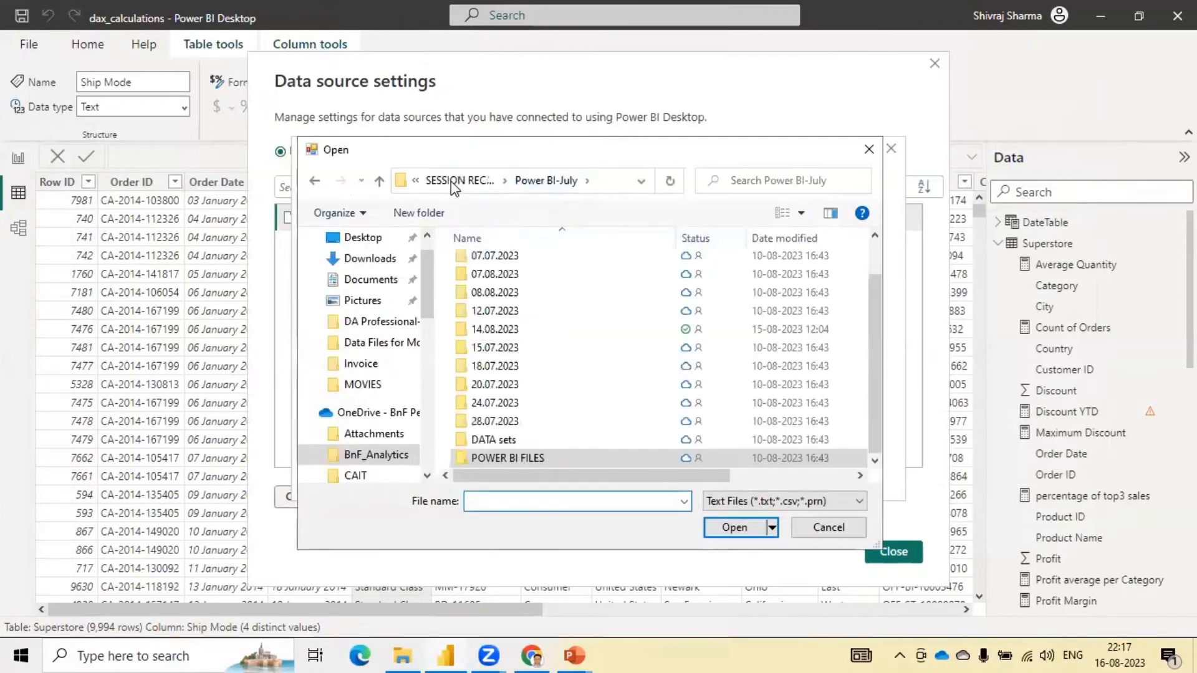
double_click(506, 438)
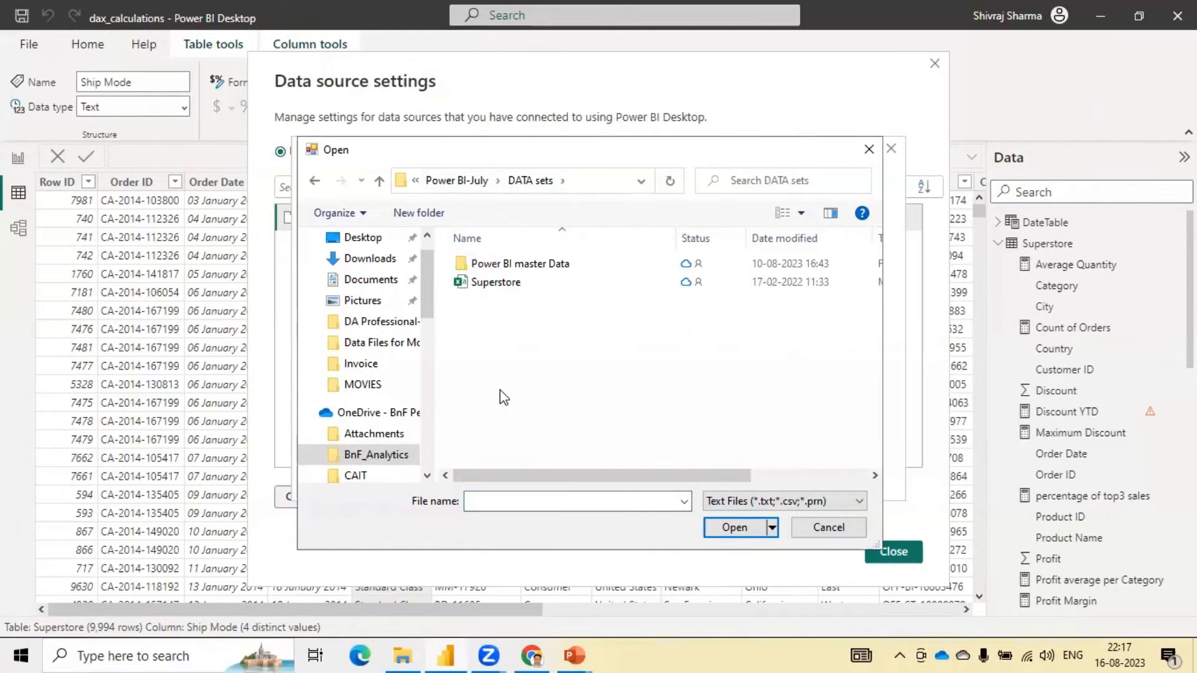
click(496, 284)
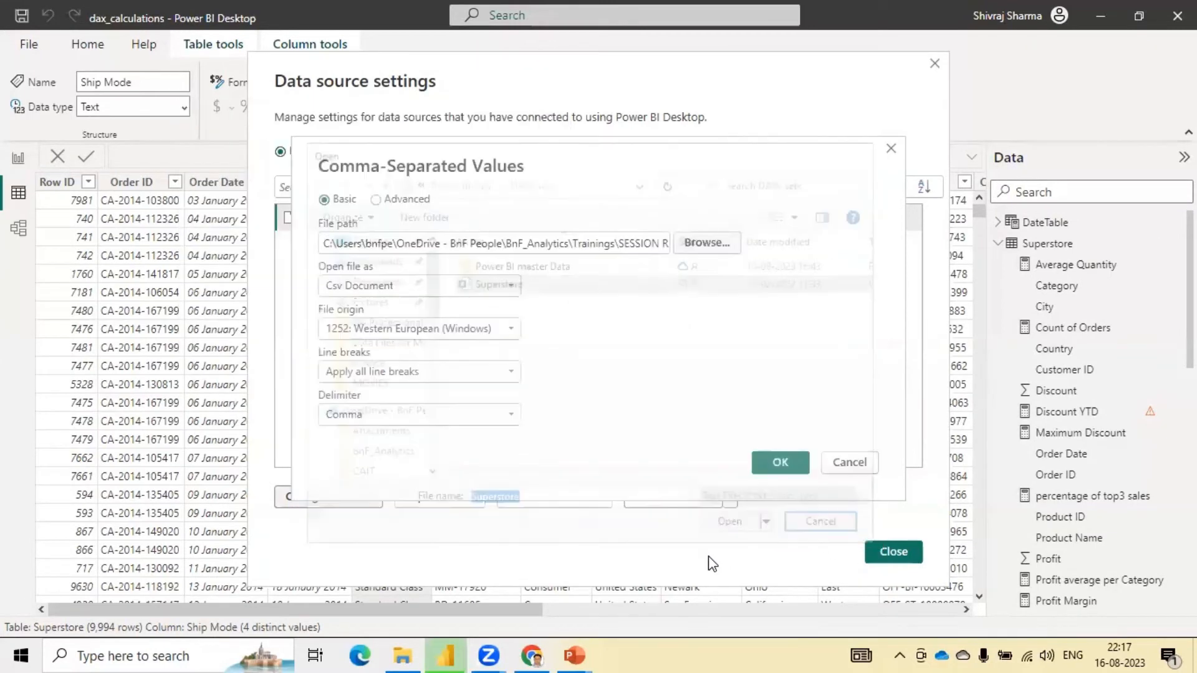
click(786, 460)
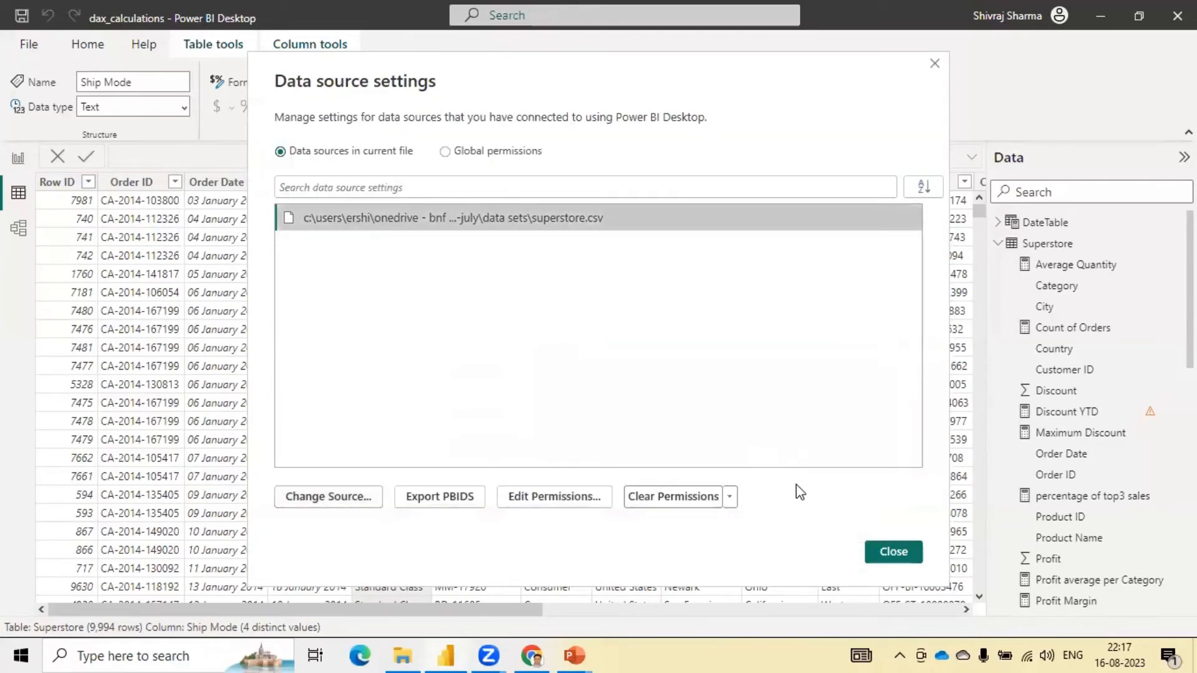
click(893, 553)
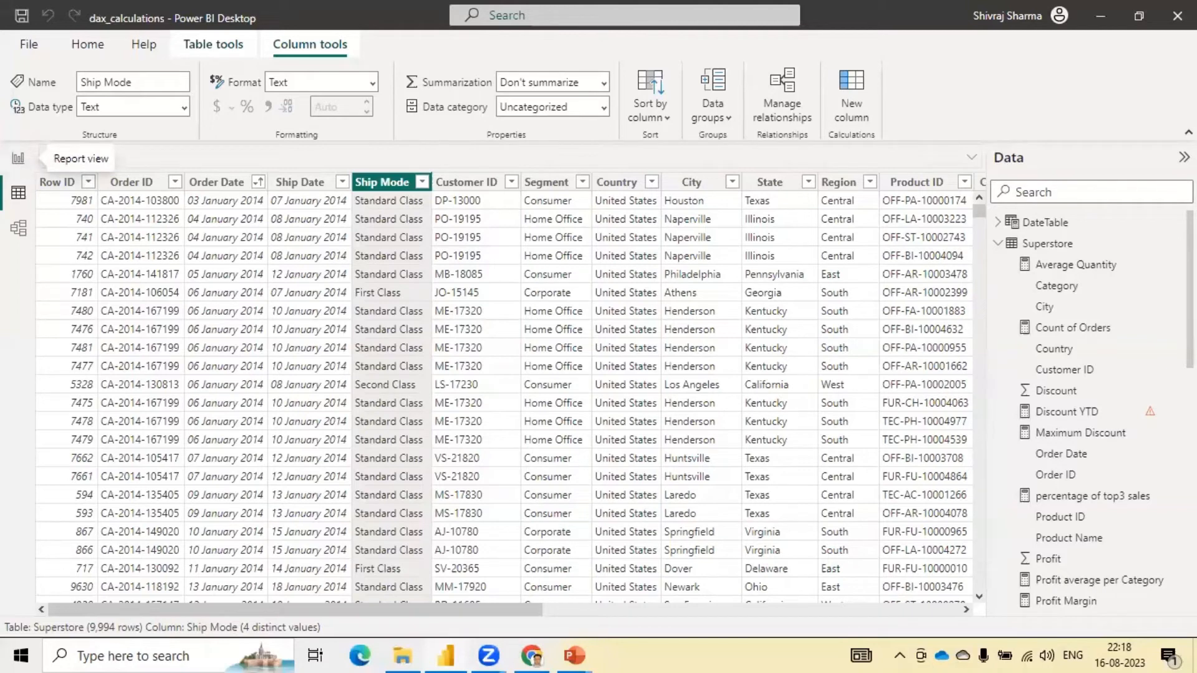
Open the Superstore table's query in Power Query Editor and maximize the editor window.
right_click(1031, 252)
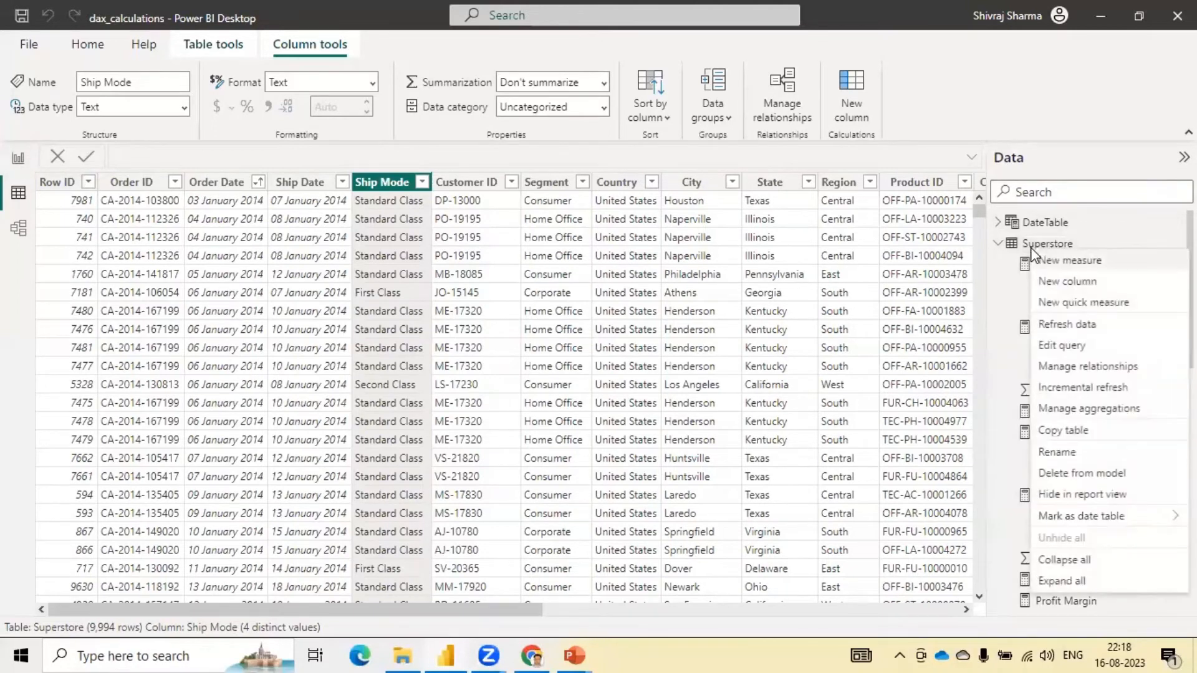
click(1062, 345)
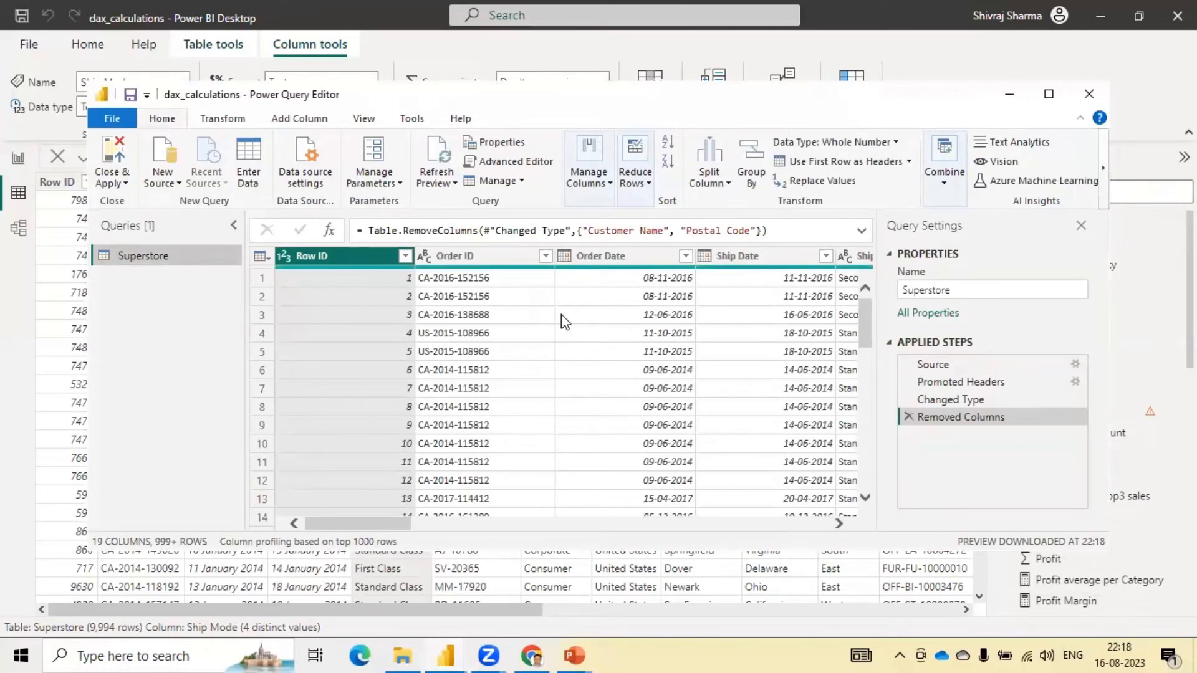
click(1048, 94)
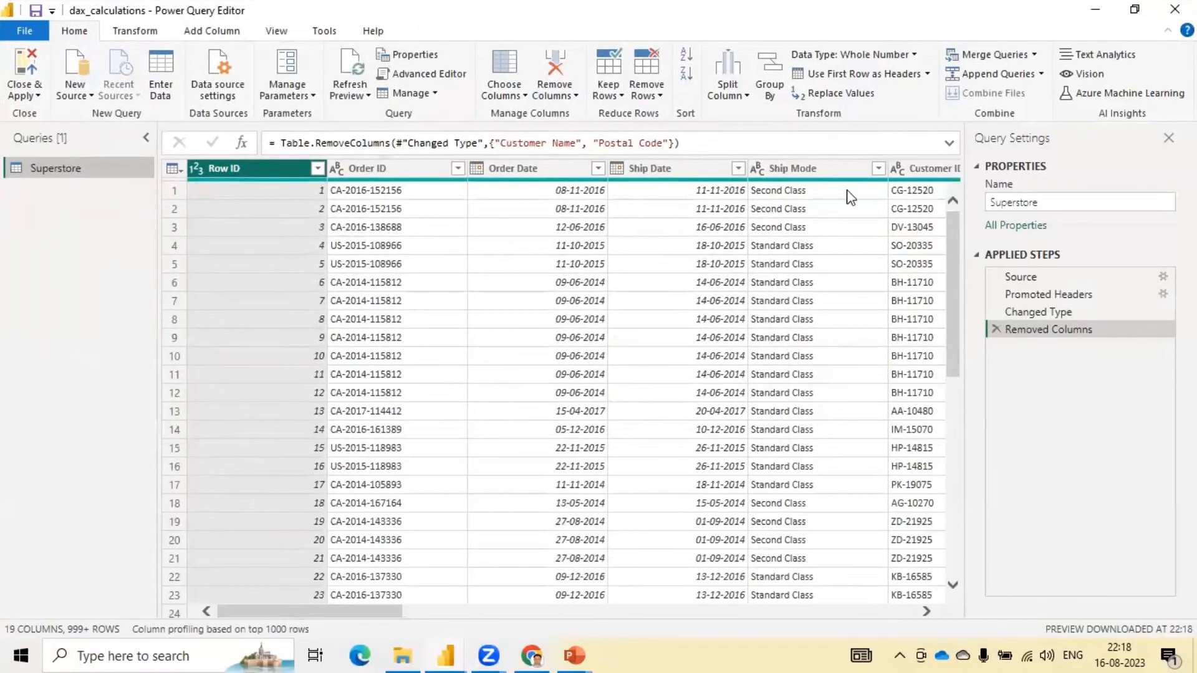
Check the distinct values in the Ship Mode column's filter list and leave the filter unchanged.
click(826, 175)
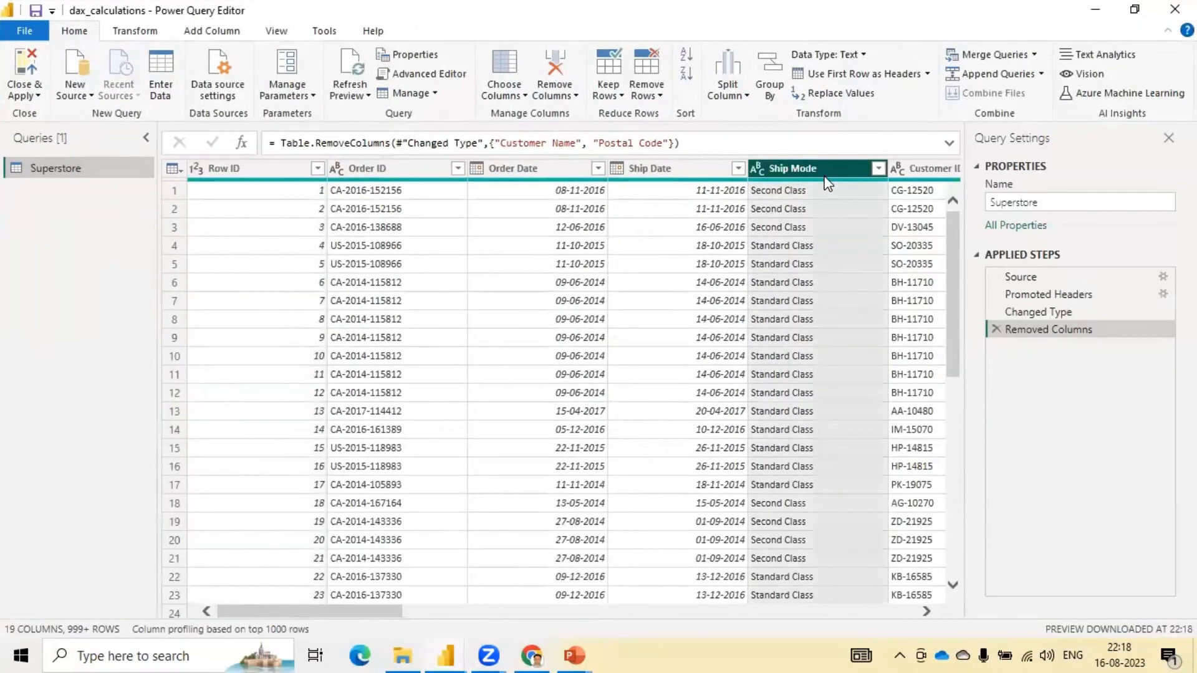
click(876, 168)
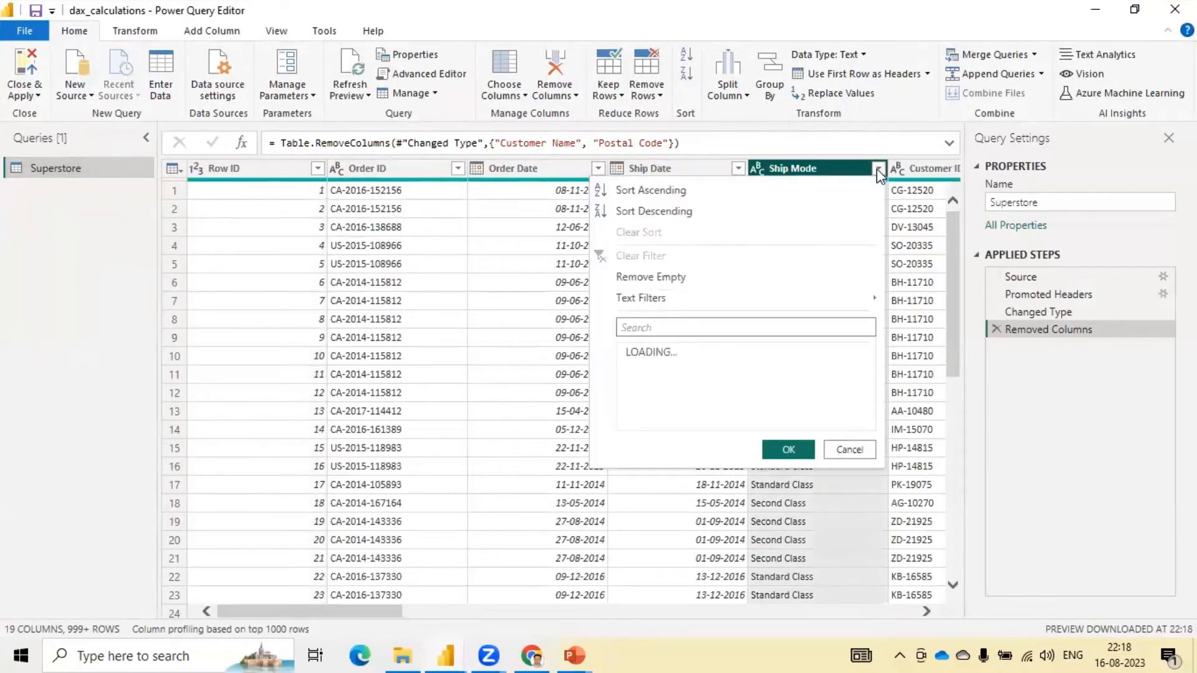
click(848, 446)
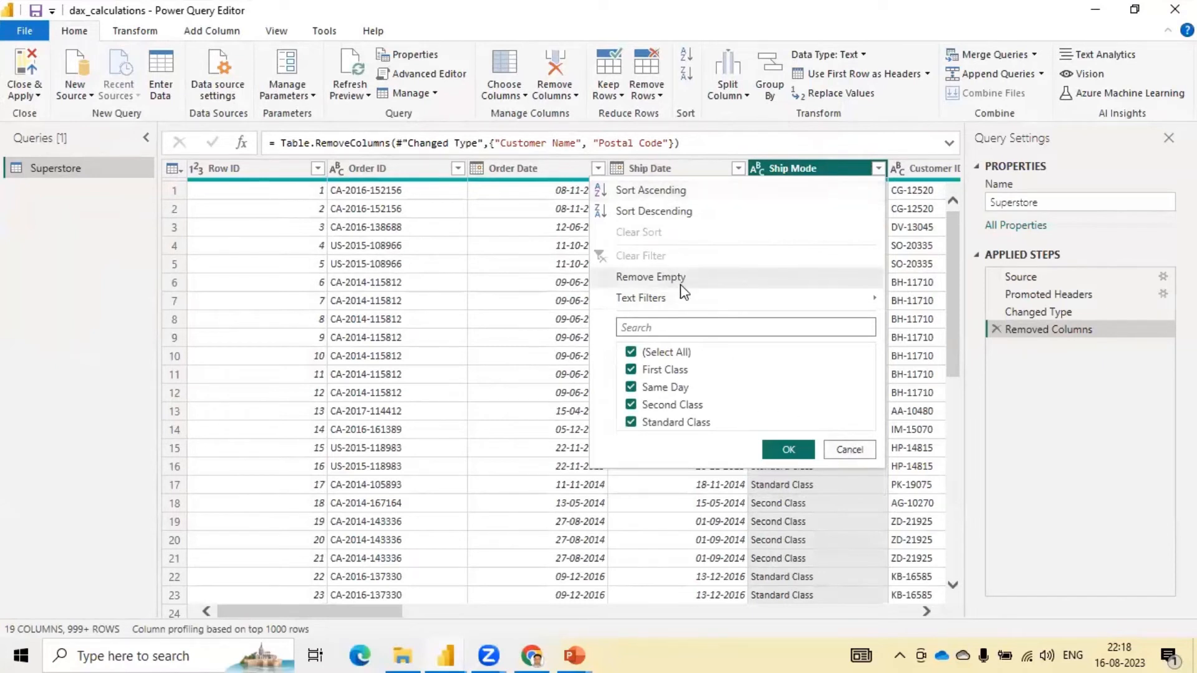
click(848, 451)
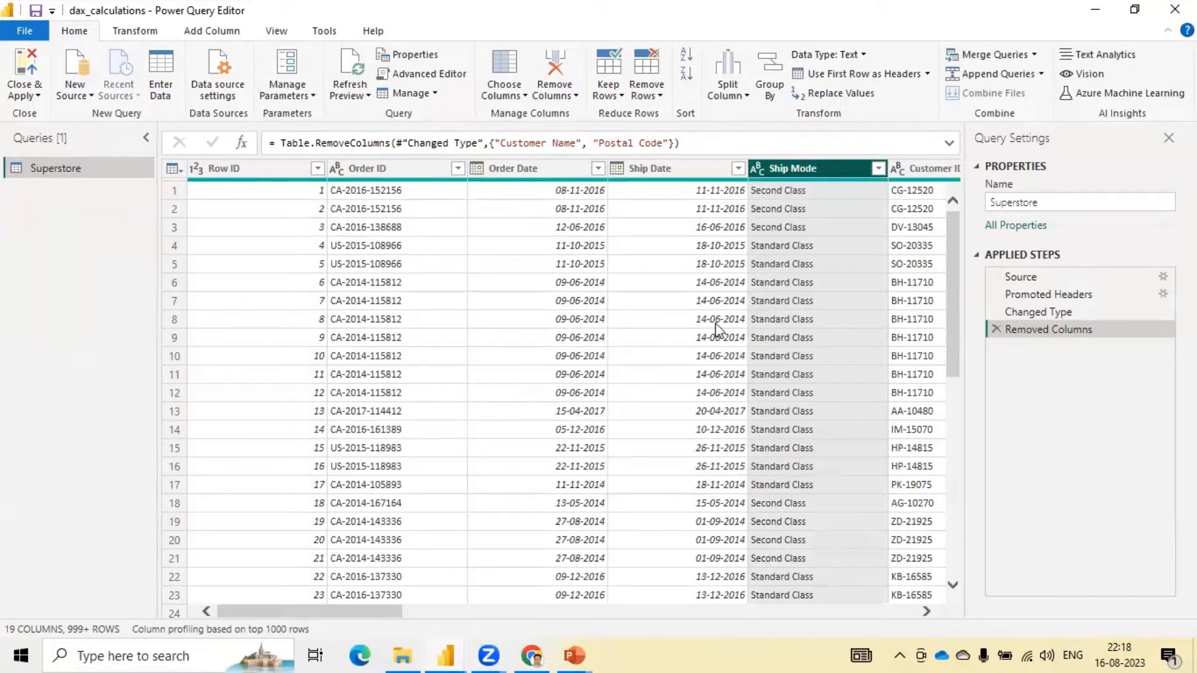
click(302, 92)
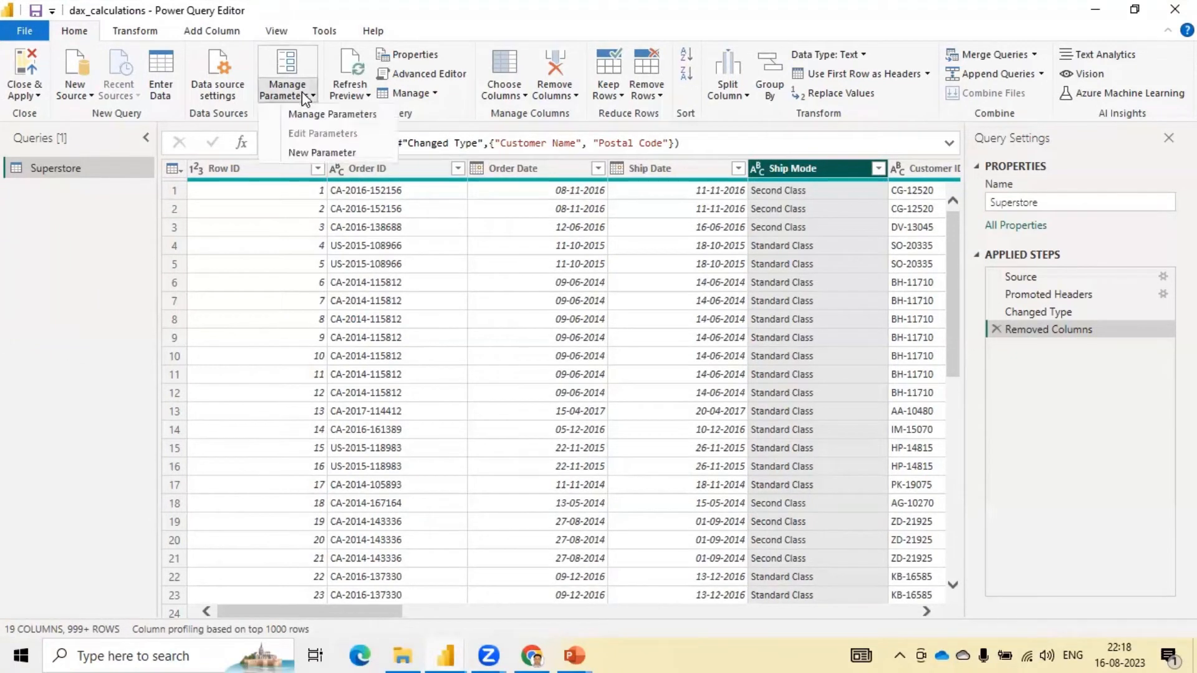
click(333, 156)
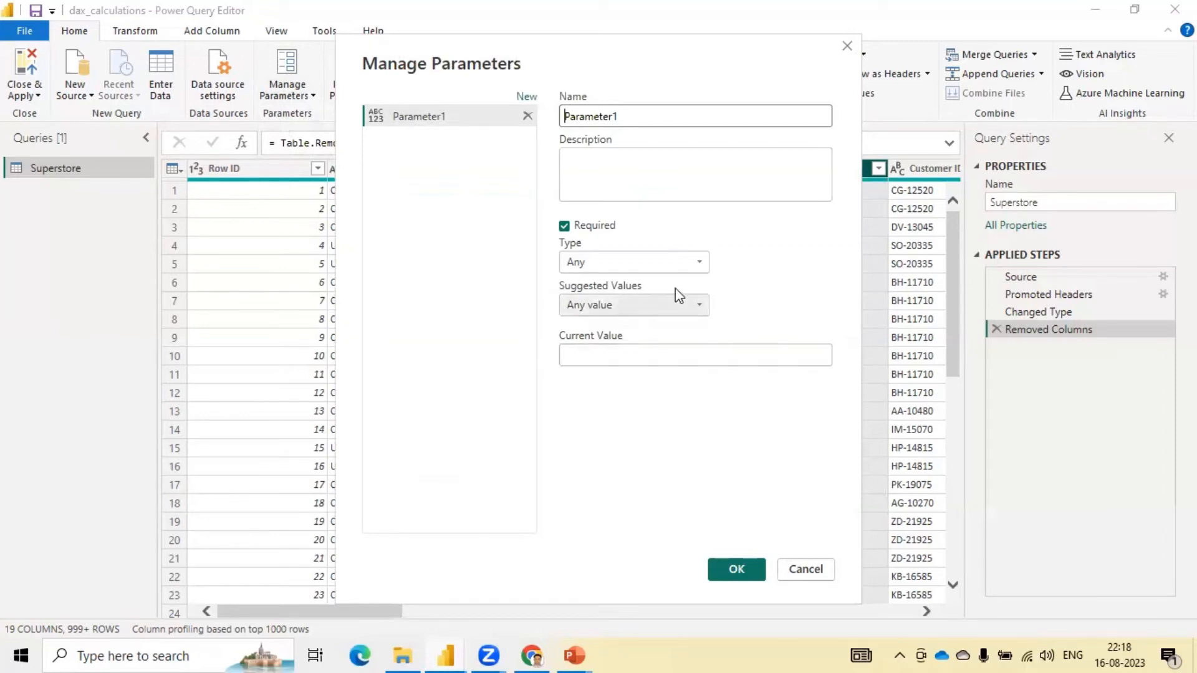
click(698, 266)
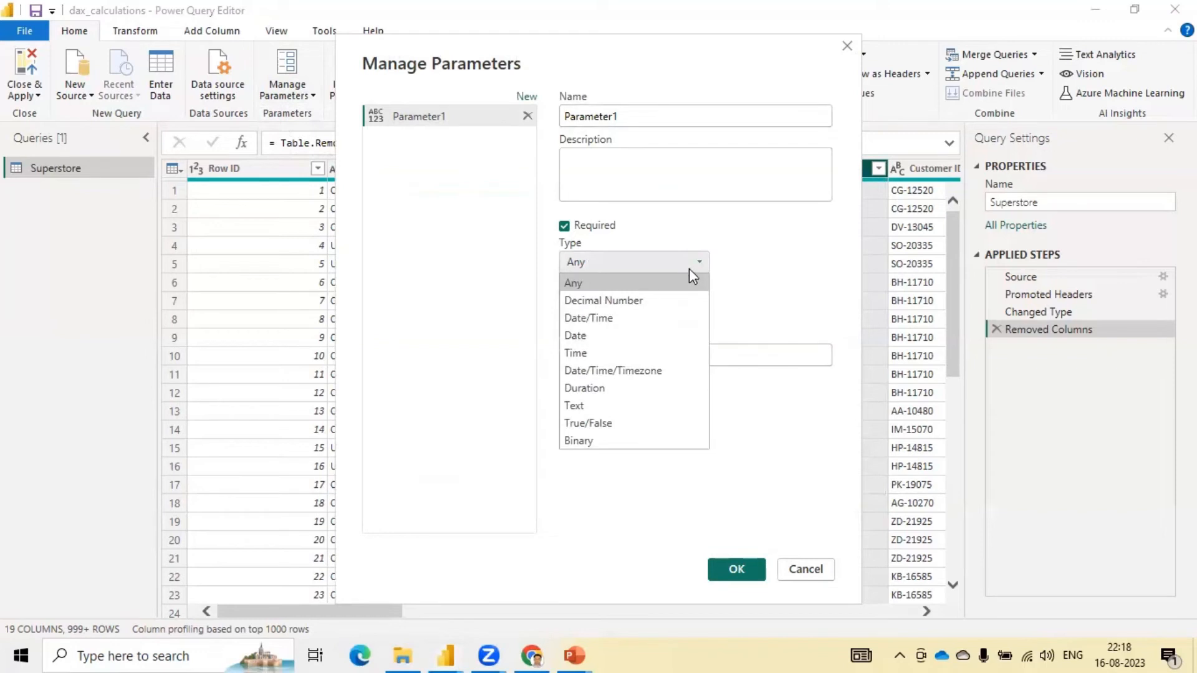
click(652, 302)
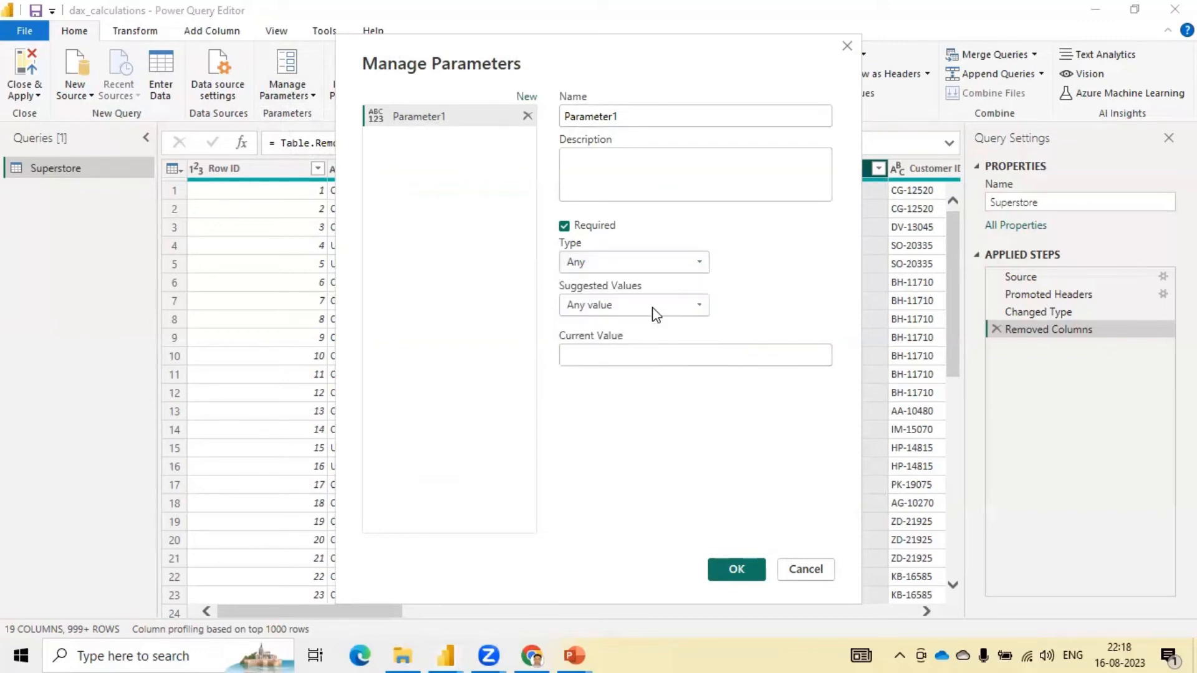
click(693, 305)
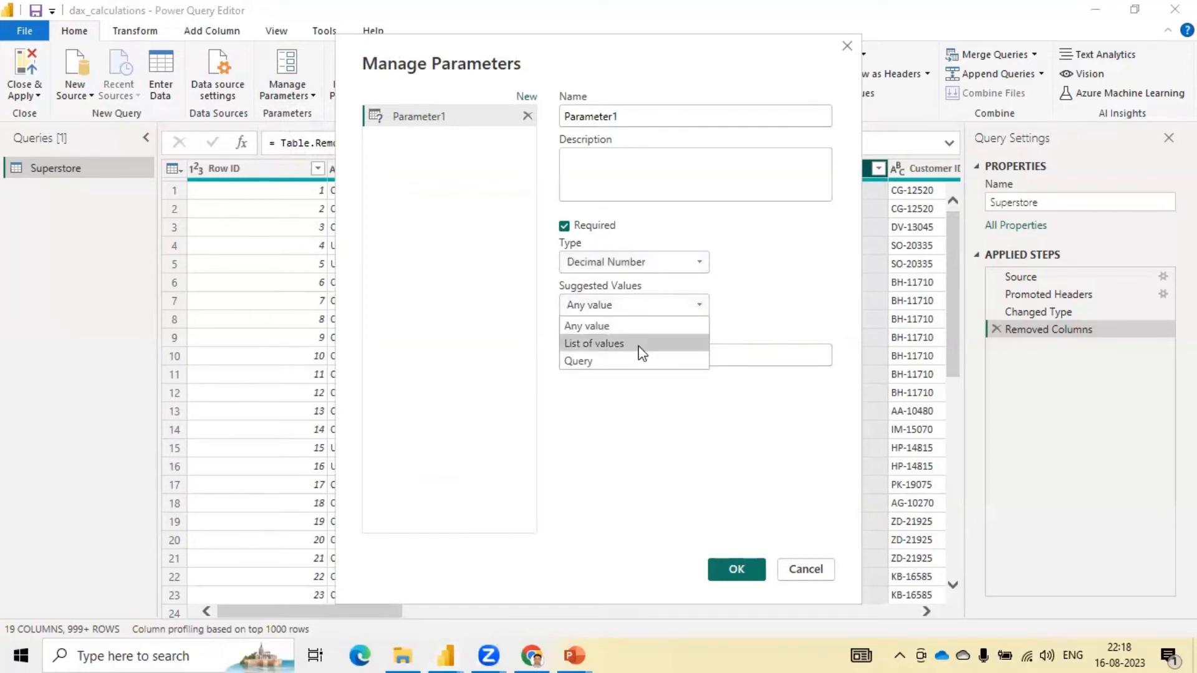
click(680, 345)
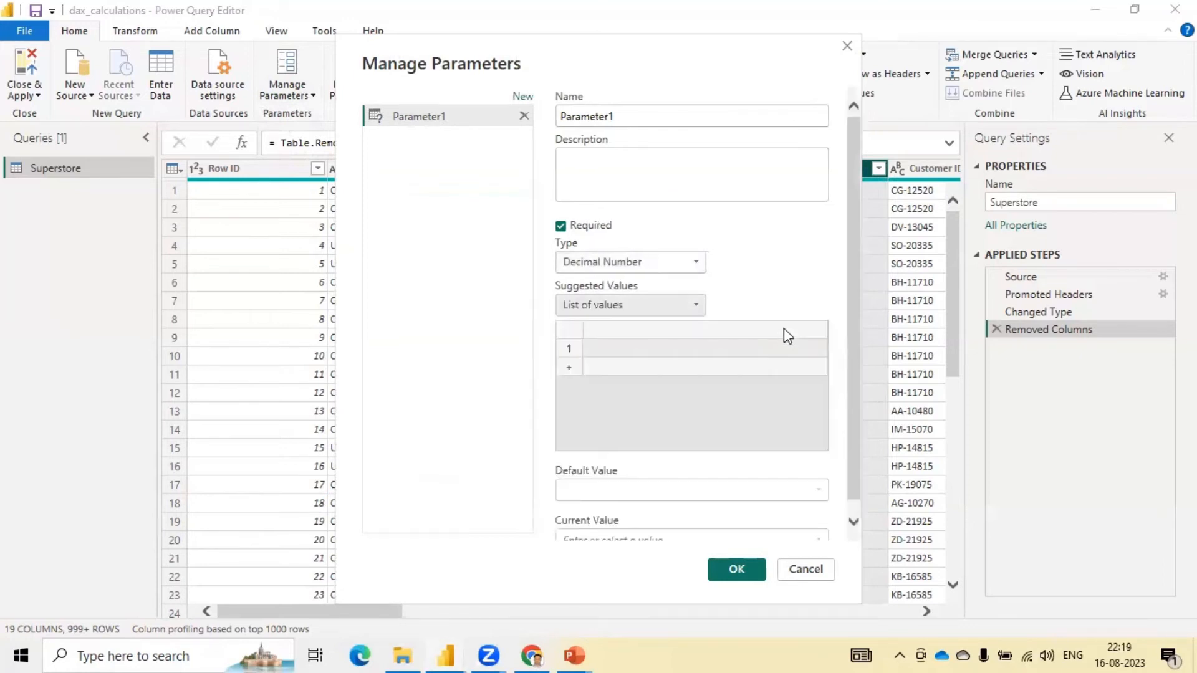
click(805, 569)
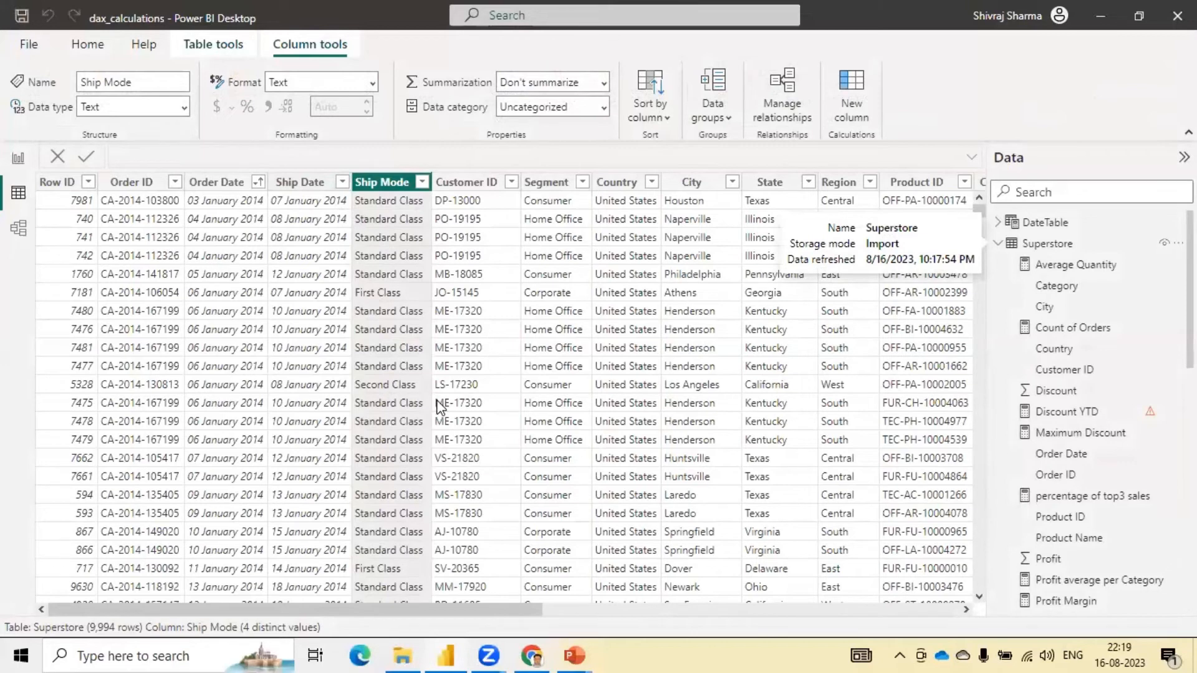
Look across the Superstore table from Customer ID to the Profit column and switch to the PowerPoint slide show.
click(457, 421)
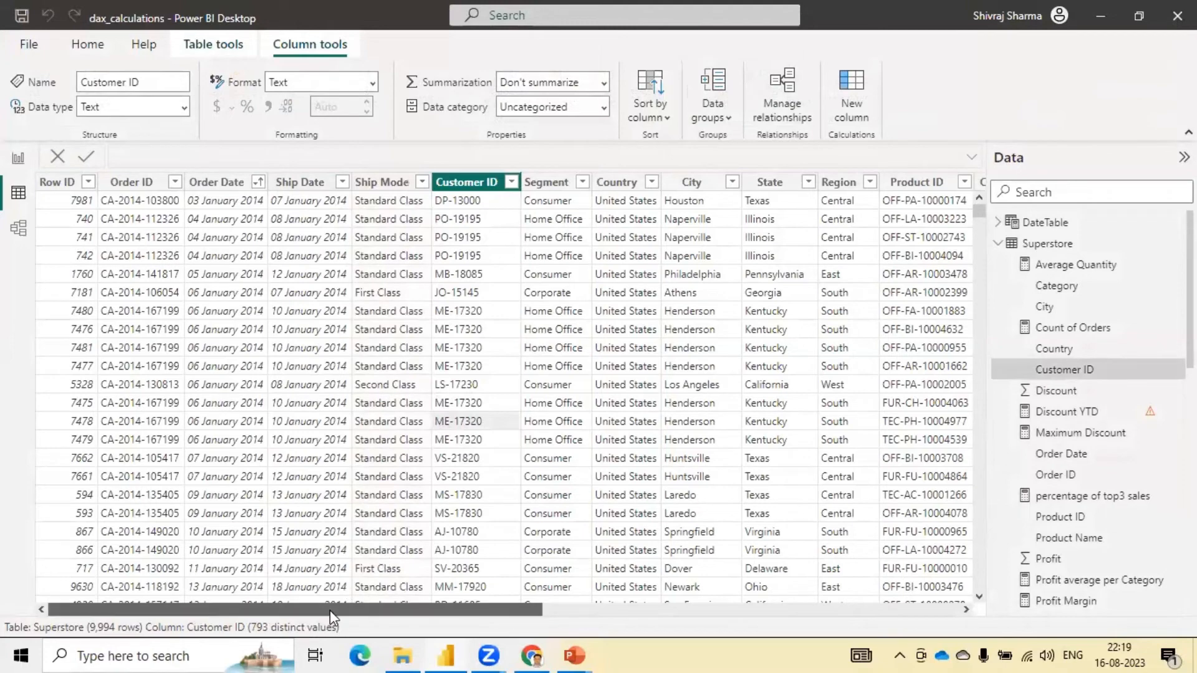
drag(330, 611, 810, 616)
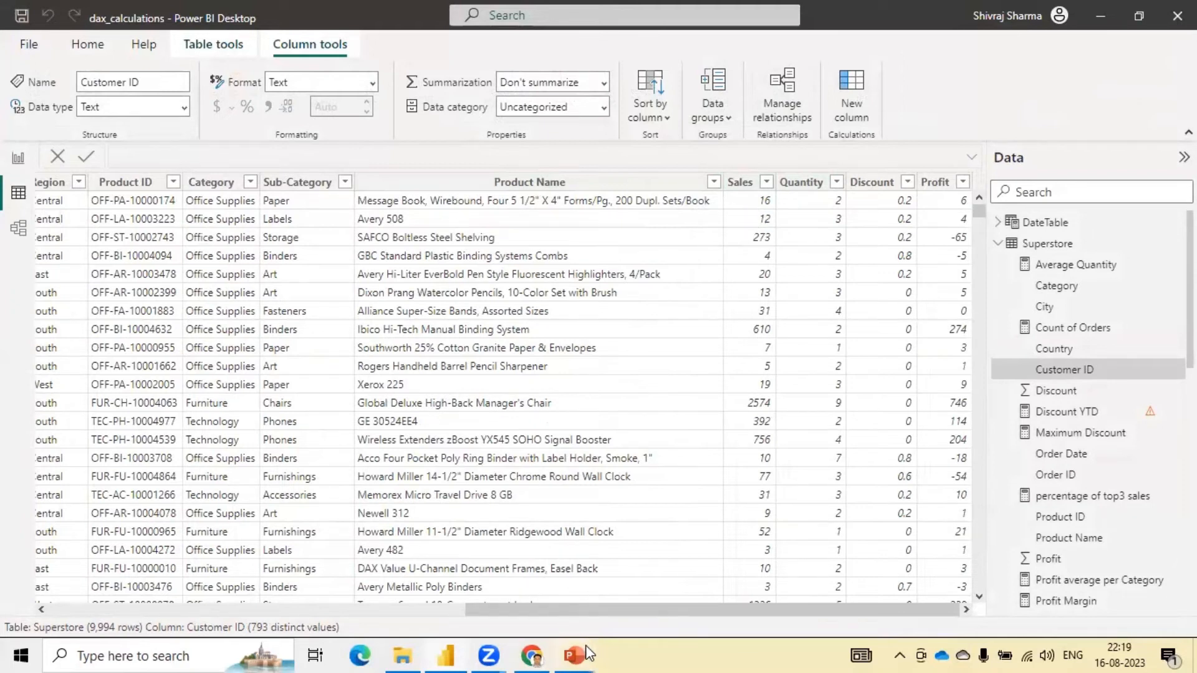
mouse_move(568, 653)
click(627, 595)
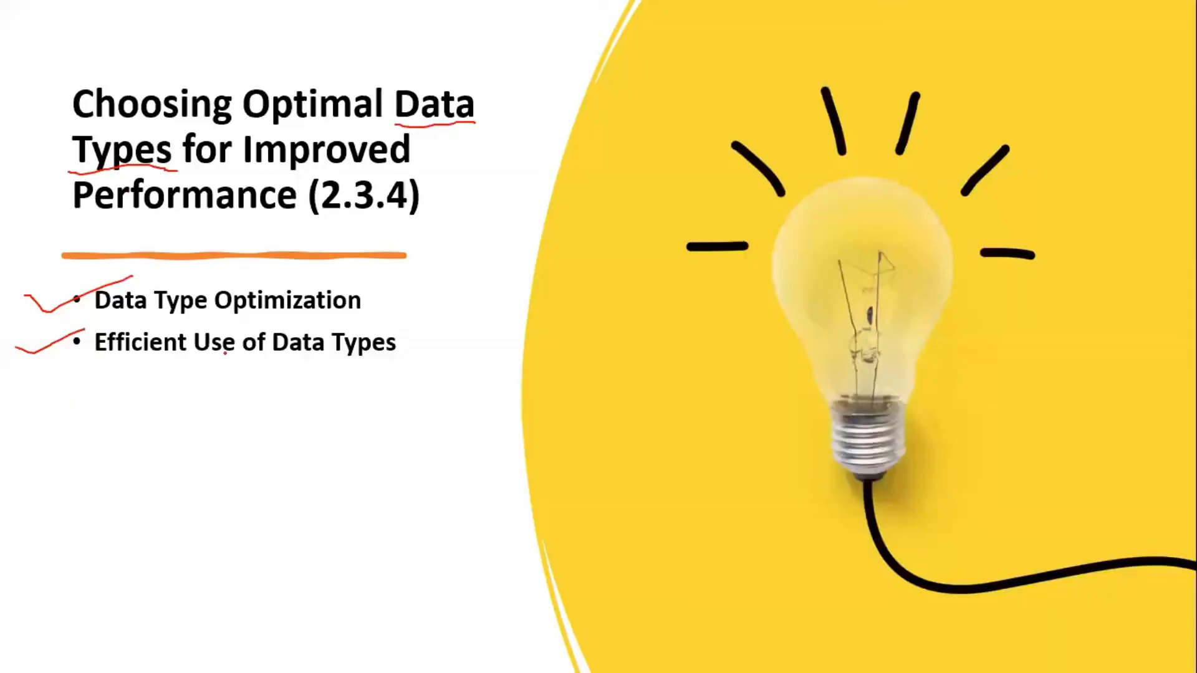
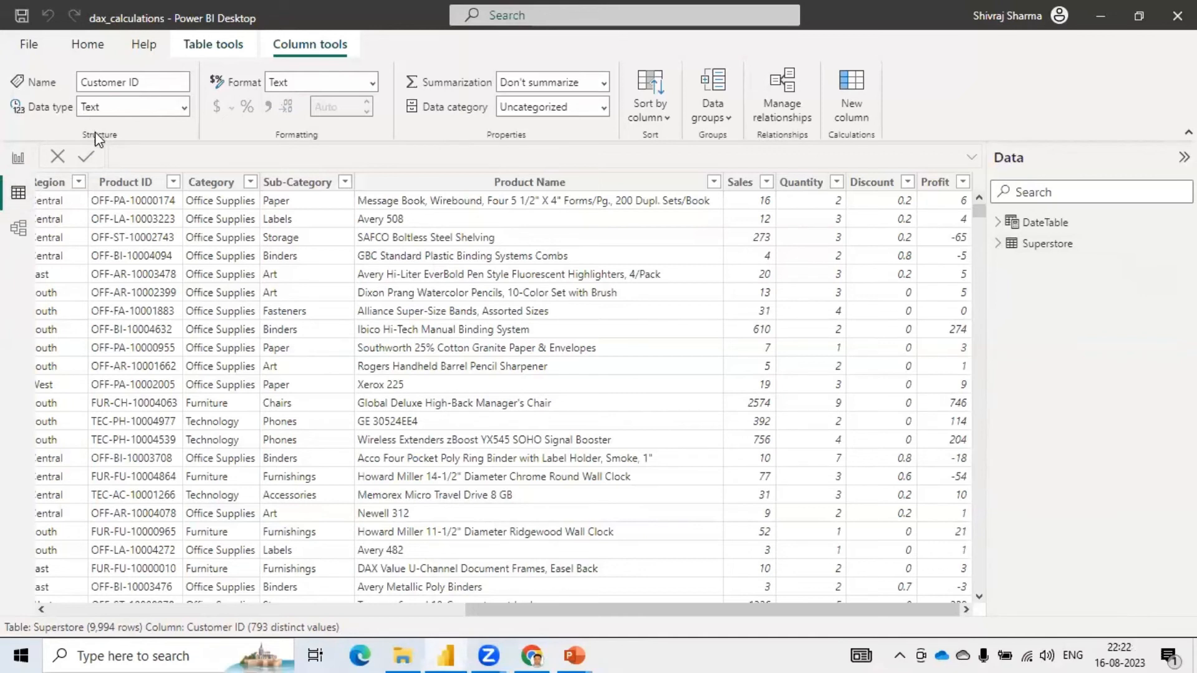
Start a calculated table with the formula Region Summary = SUMMARIZE('Superstore', 'Orders'[Region], "Total Sales", SUM('Orders'[Sales])).
click(213, 44)
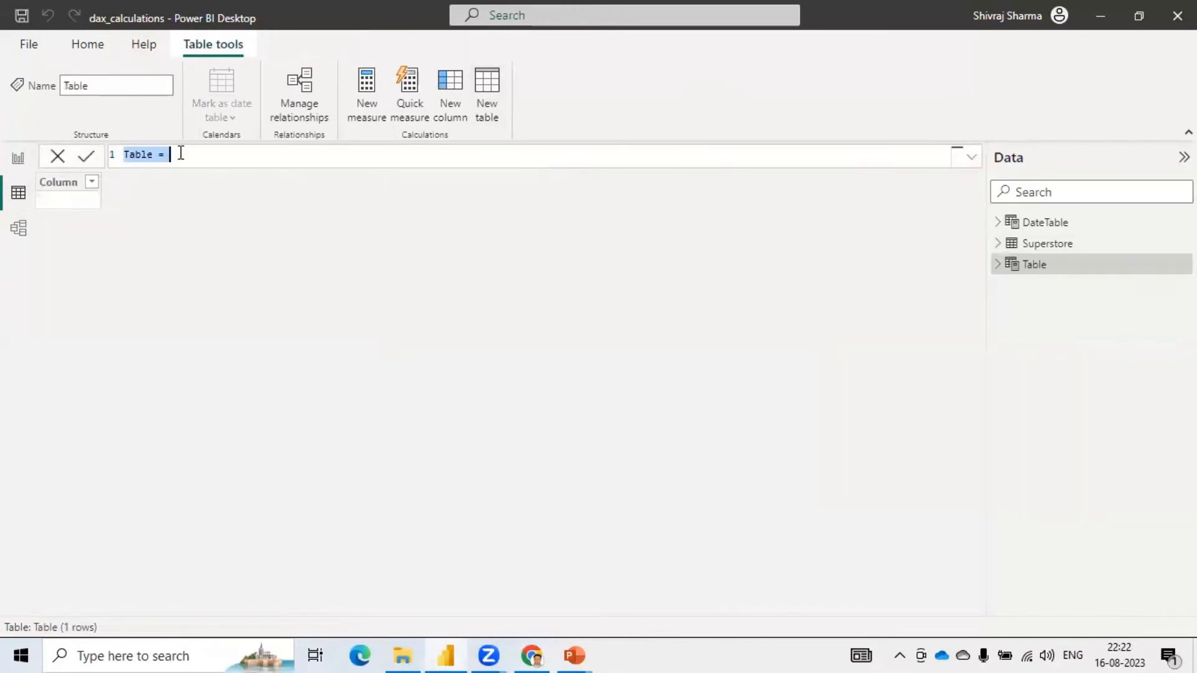
text(Region Summary = SUMMARIZE('Orders', 'Orders'[Region], "Total Sales", SUM('Orders'[Sales])))
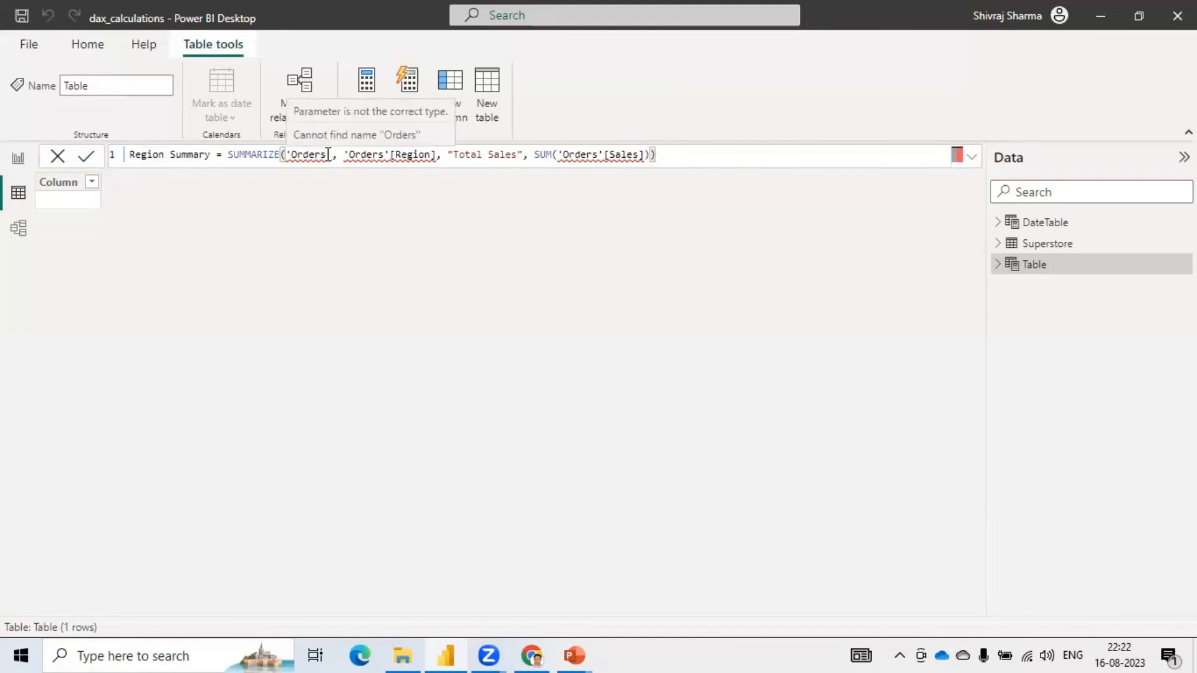
click(329, 154)
key(BackSpace)
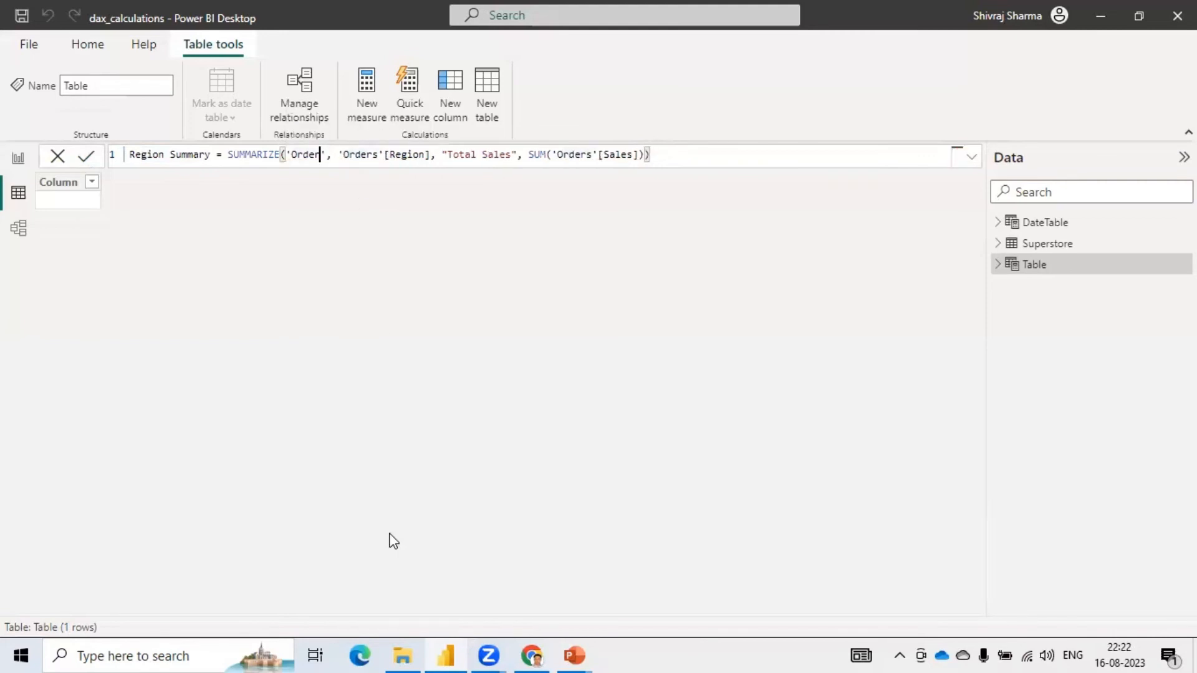
key(BackSpace)
key(BackSpace)
key(BackSpace)
key(BackSpace)
key(BackSpace)
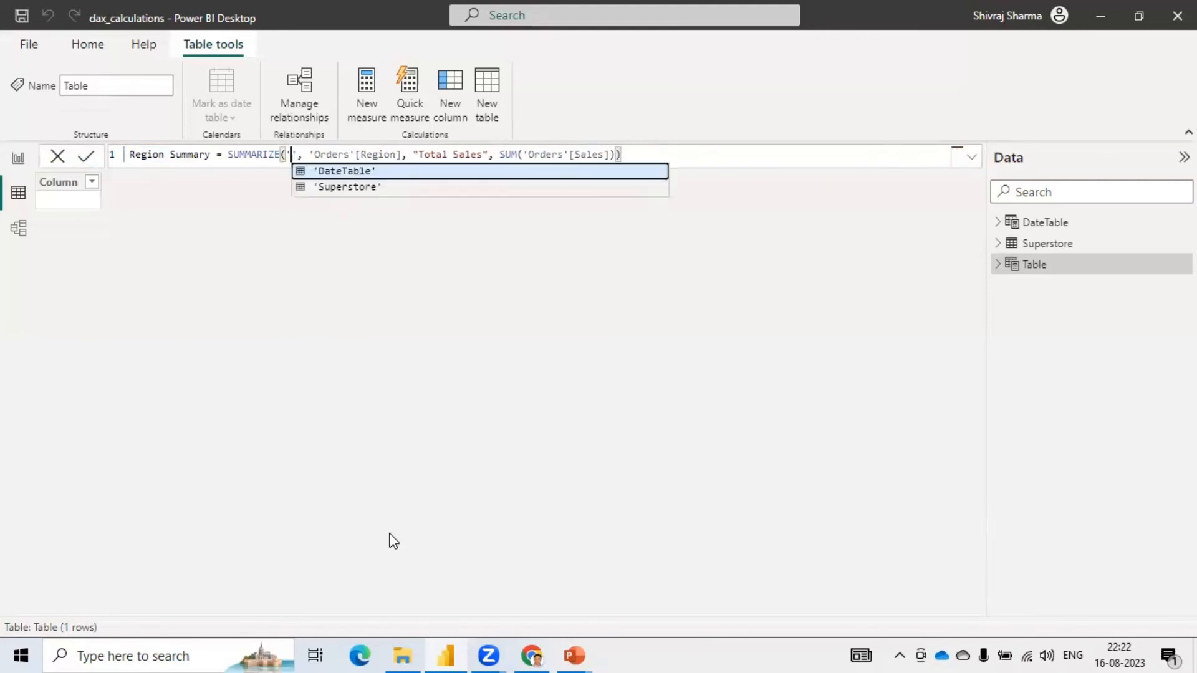
key(Down)
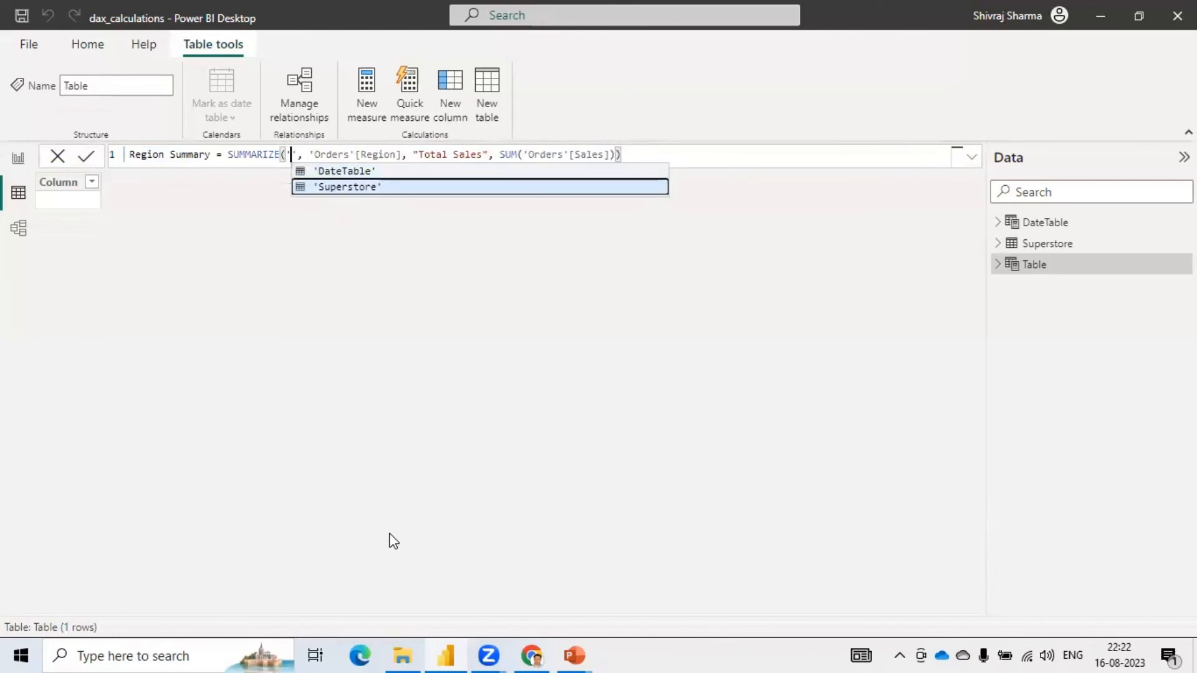
key(Tab)
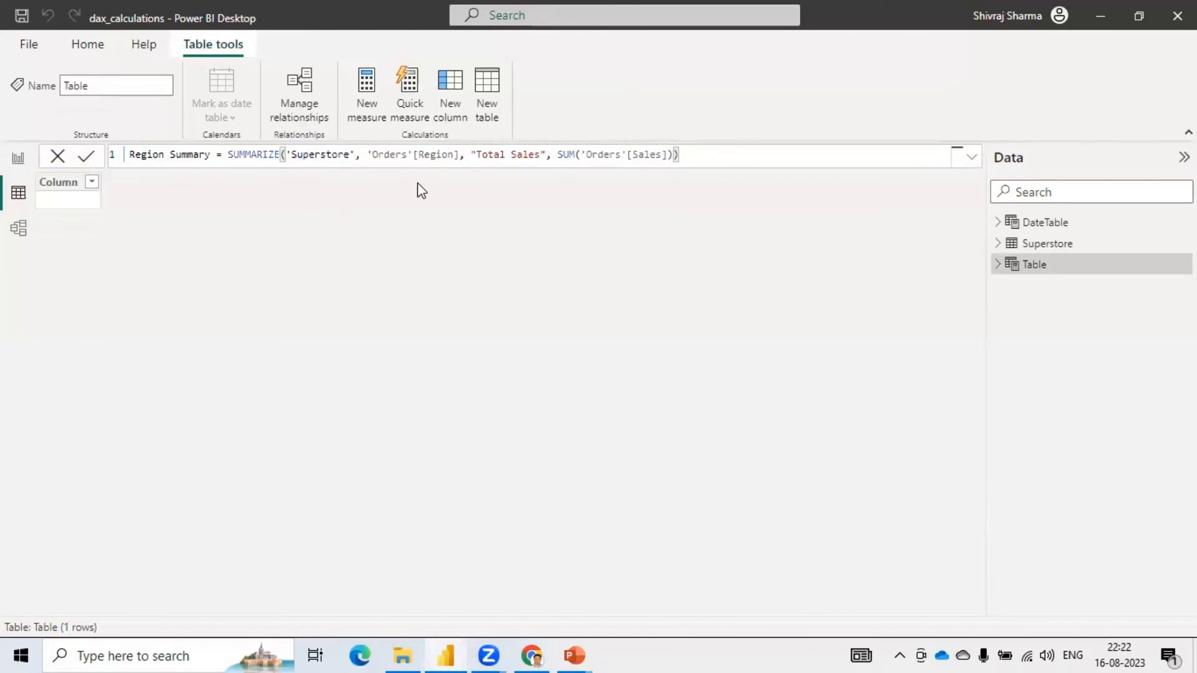
Change the grouping column in the Region Summary formula to 'Superstore'[Region].
click(404, 154)
key(BackSpace)
key(BackSpace)
key(BackSpace)
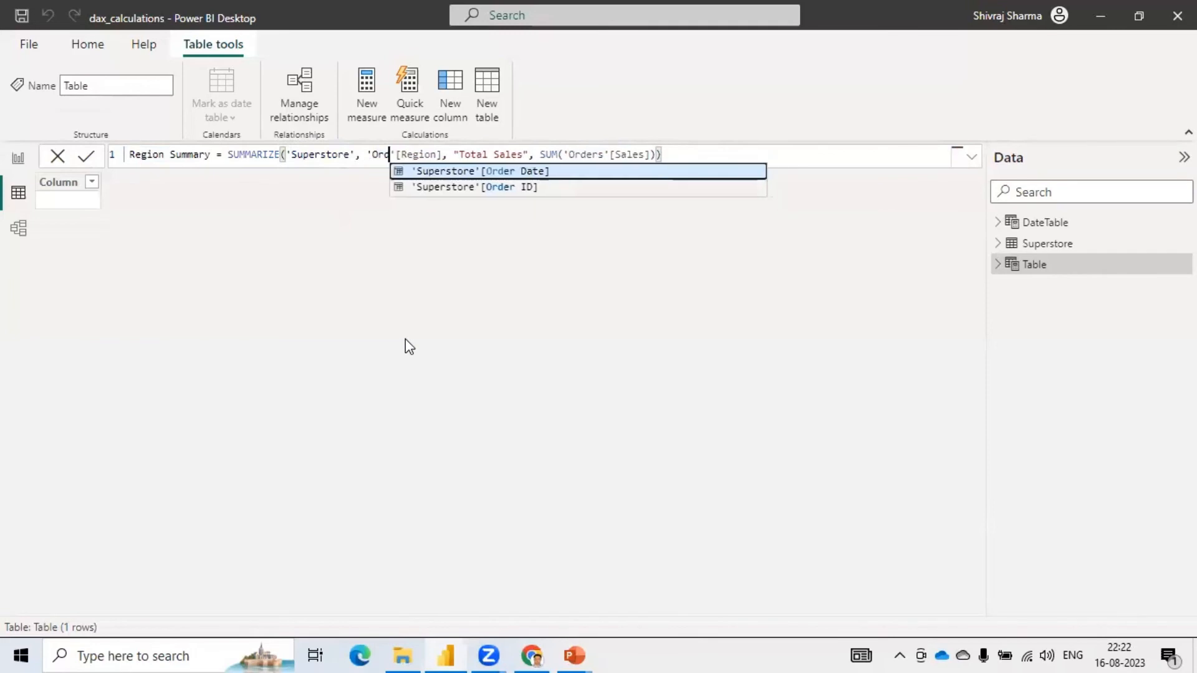
key(BackSpace)
key(BackSpace)
key(BackSpace)
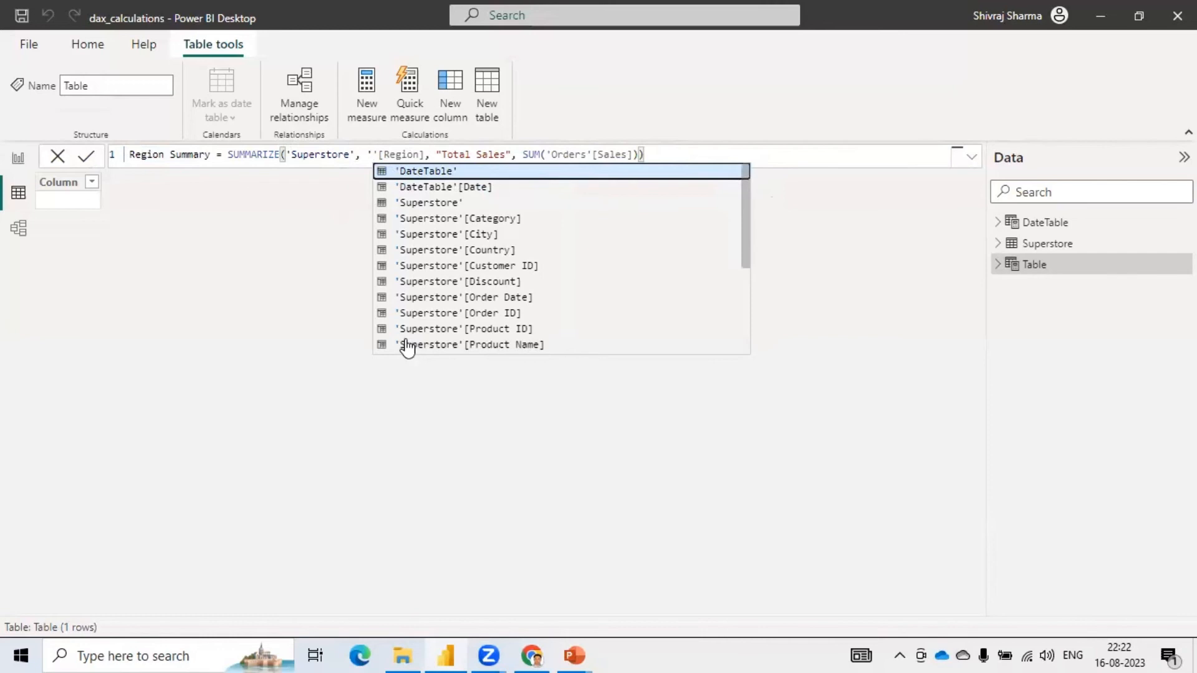
key(Down)
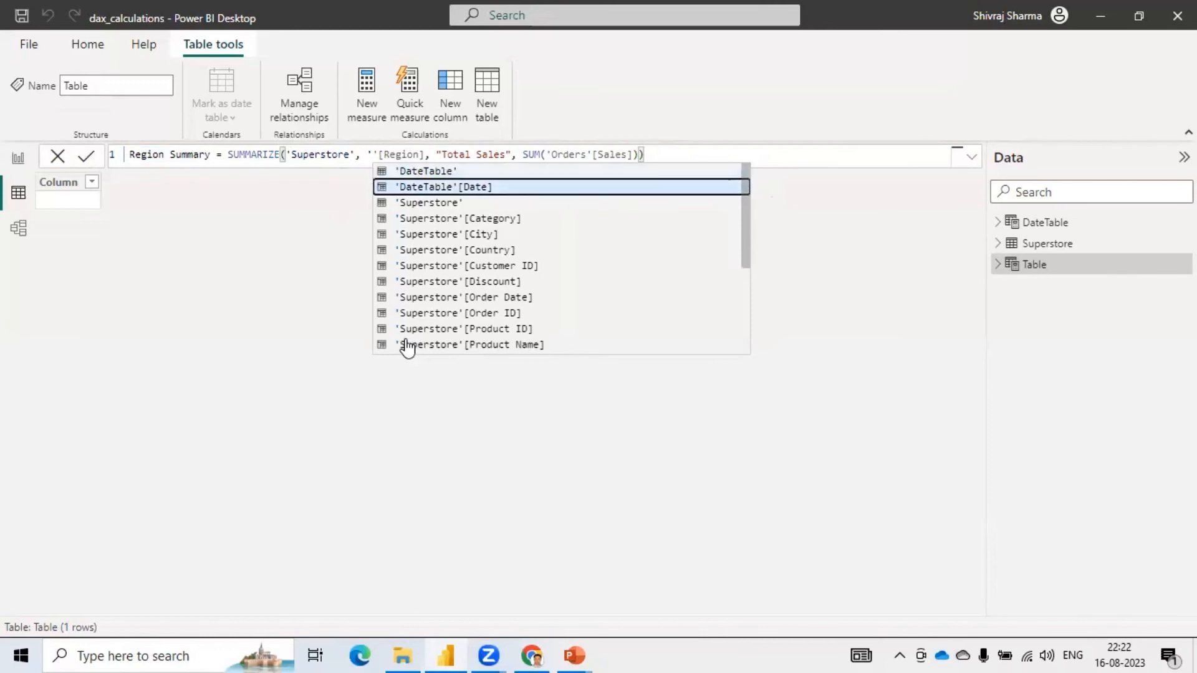
key(Down)
key(Down)
key(Down)
key(Down)
key(Down)
key(Down)
key(Down)
key(Down)
key(Down)
key(Down)
key(Down)
key(Down)
key(Down)
key(Down)
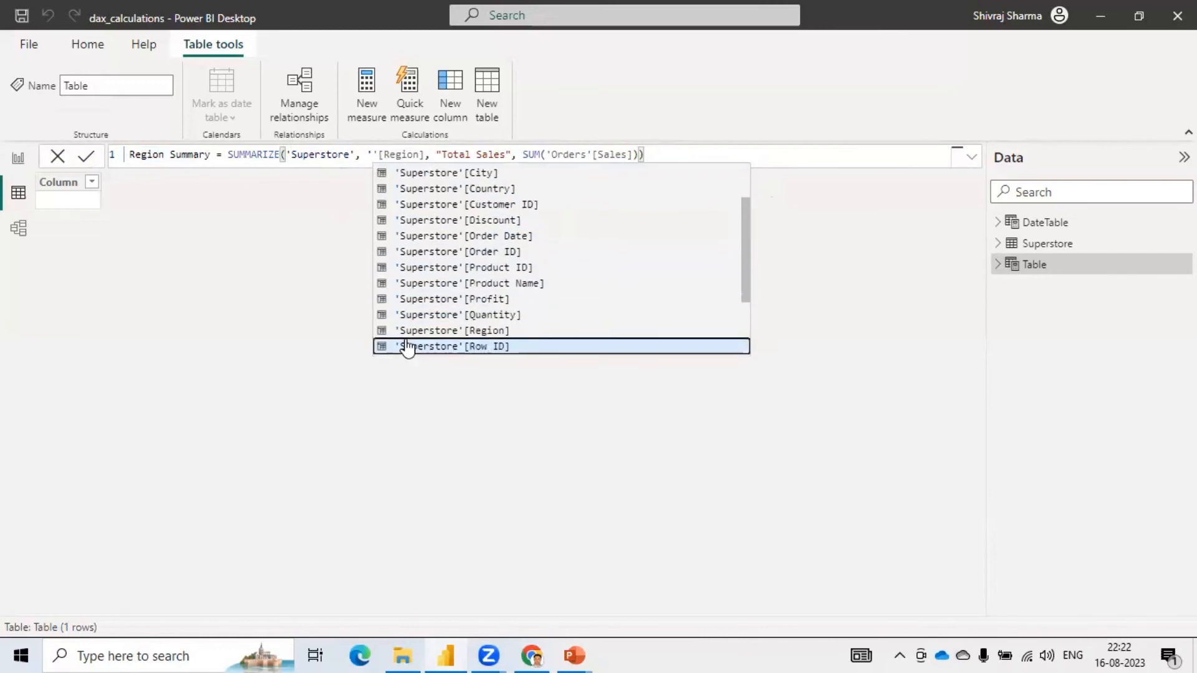
key(Up)
key(Tab)
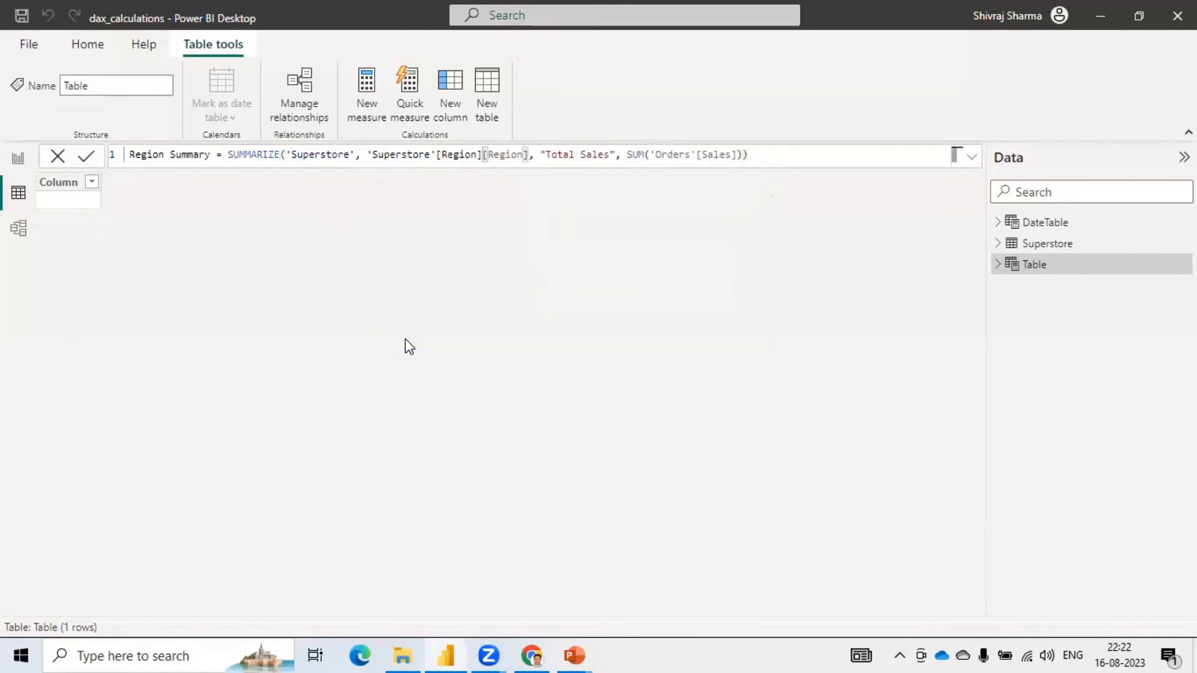
key(Delete)
key(Delete)
key(Delete)
key(Delete)
key(Delete)
key(Delete)
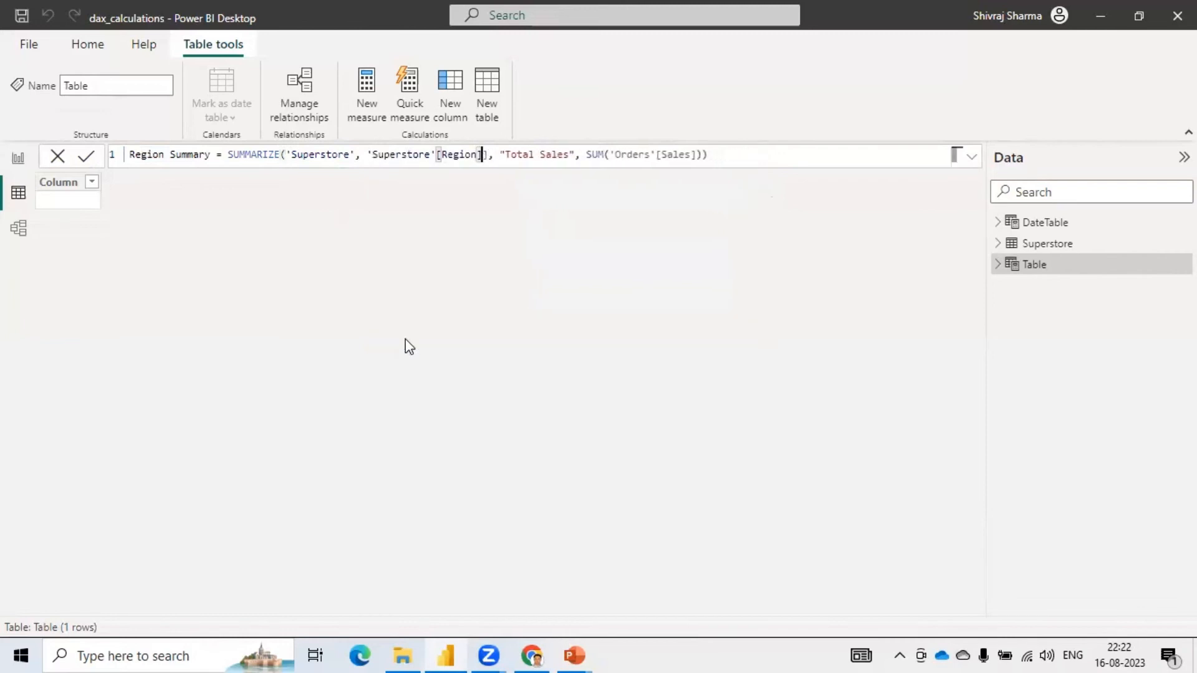
Change the summed column in the Region Summary formula to 'Superstore'[Sales] and commit the calculated table.
key(Right)
key(Right)
key(Right)
key(Right)
key(Right)
key(Right)
key(Right)
key(Right)
key(Right)
key(Right)
key(Right)
key(Right)
key(Right)
key(Right)
key(Right)
key(Right)
key(Right)
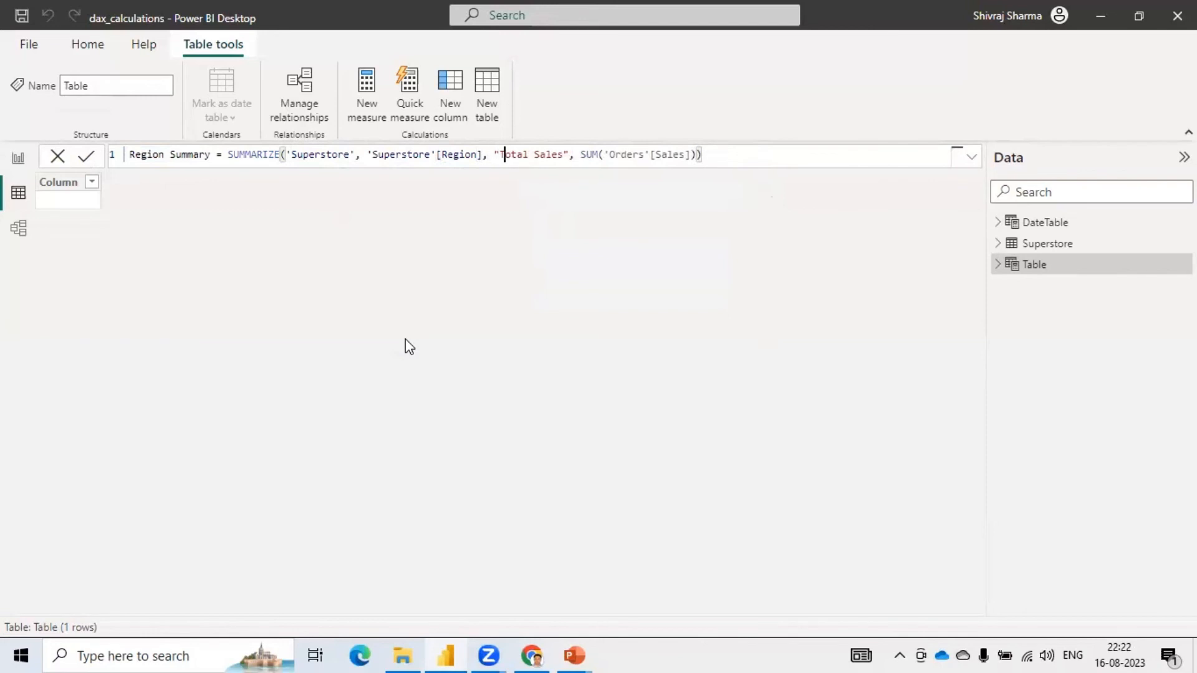
key(Right)
key(Right)
key(Right)
key(Right)
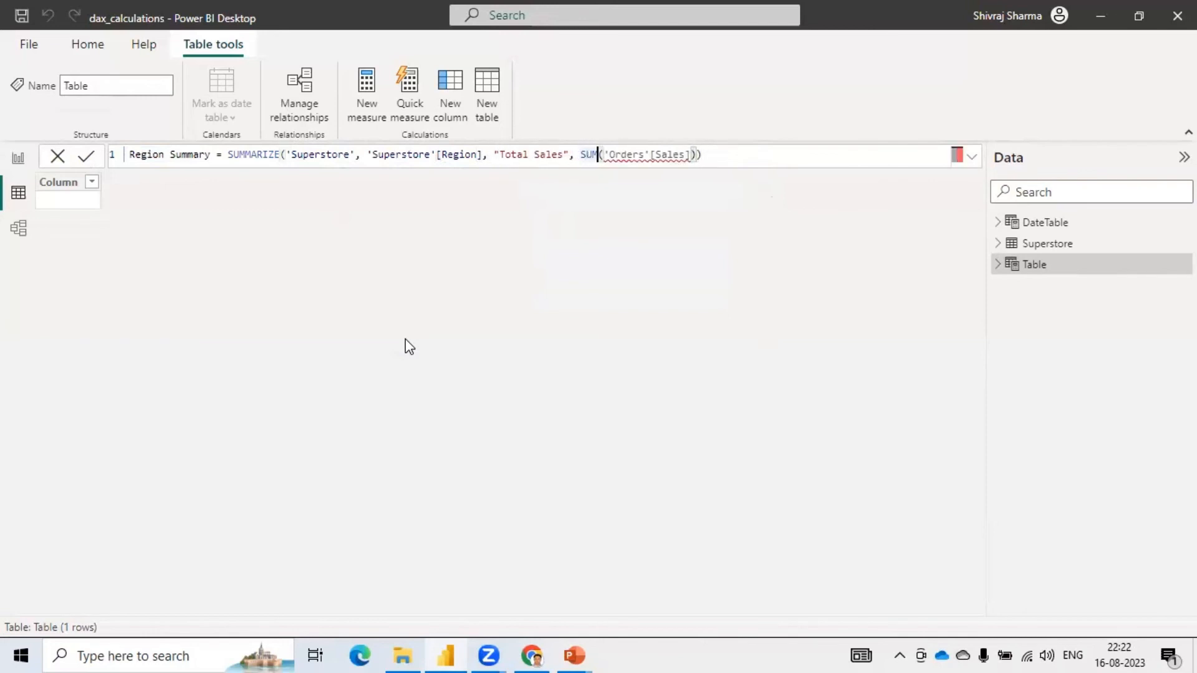
key(Right)
key(Delete)
key(Delete)
key(Delete)
key(Delete)
key(Delete)
key(Delete)
key(Delete)
key(Delete)
key(Delete)
key(Delete)
key(Delete)
key(Delete)
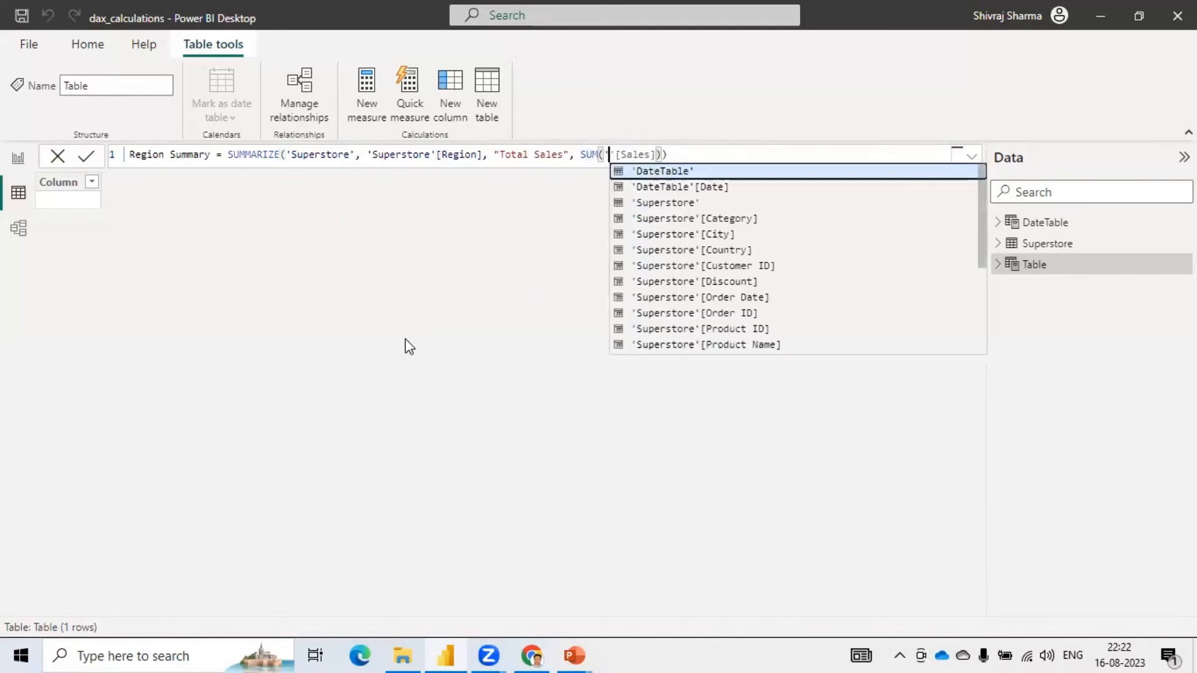
key(Delete)
key(Delete)
key(ctrl+z)
key(Down)
key(Down)
key(Down)
key(Down)
key(Down)
key(Down)
key(Down)
key(Down)
key(Down)
key(Down)
key(Down)
key(Down)
key(Down)
key(Down)
key(Down)
key(Down)
key(Down)
key(Down)
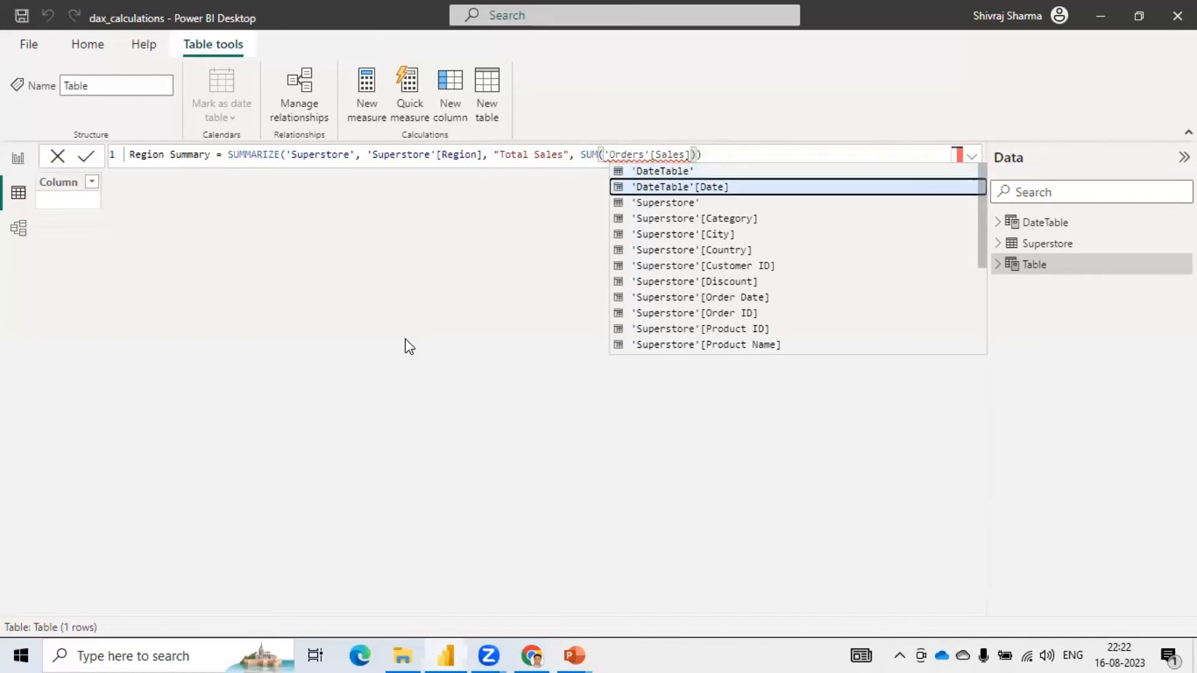
key(Up)
key(Up)
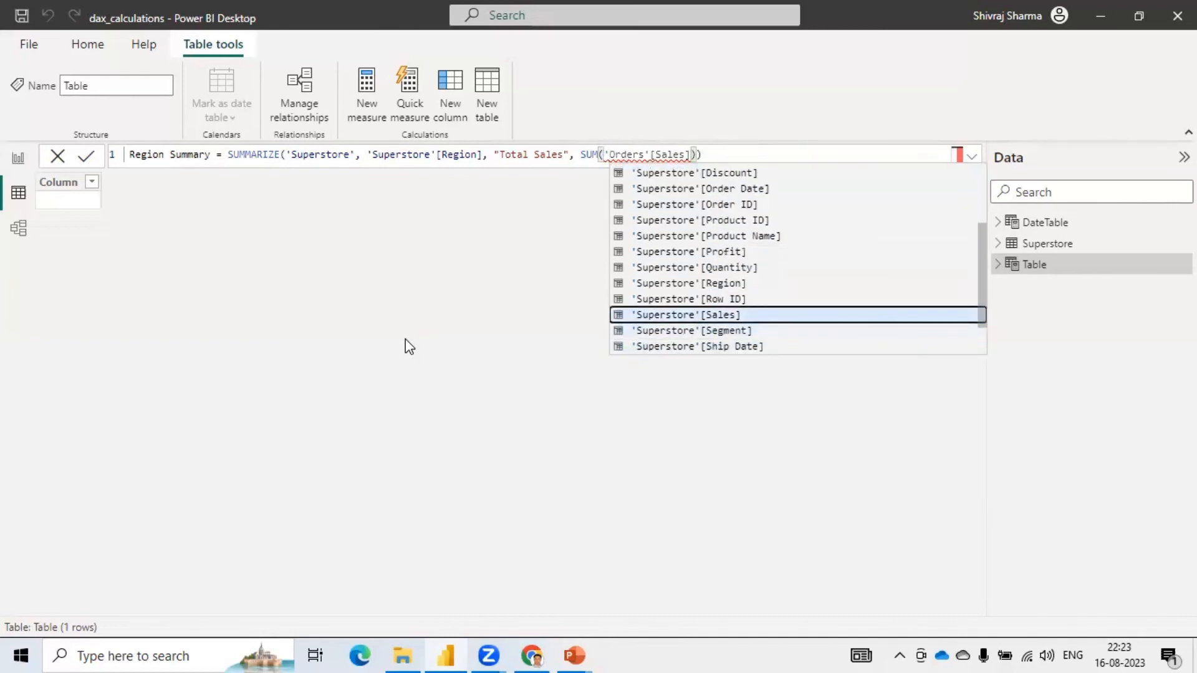
key(Tab)
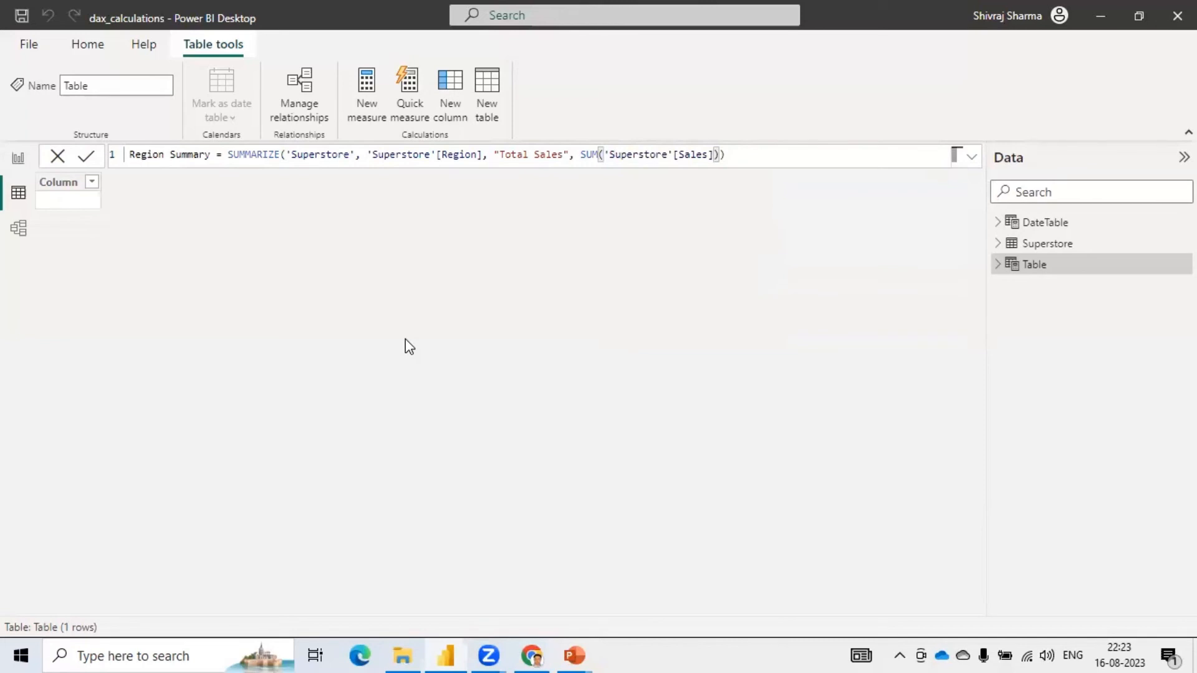
click(744, 155)
key(Return)
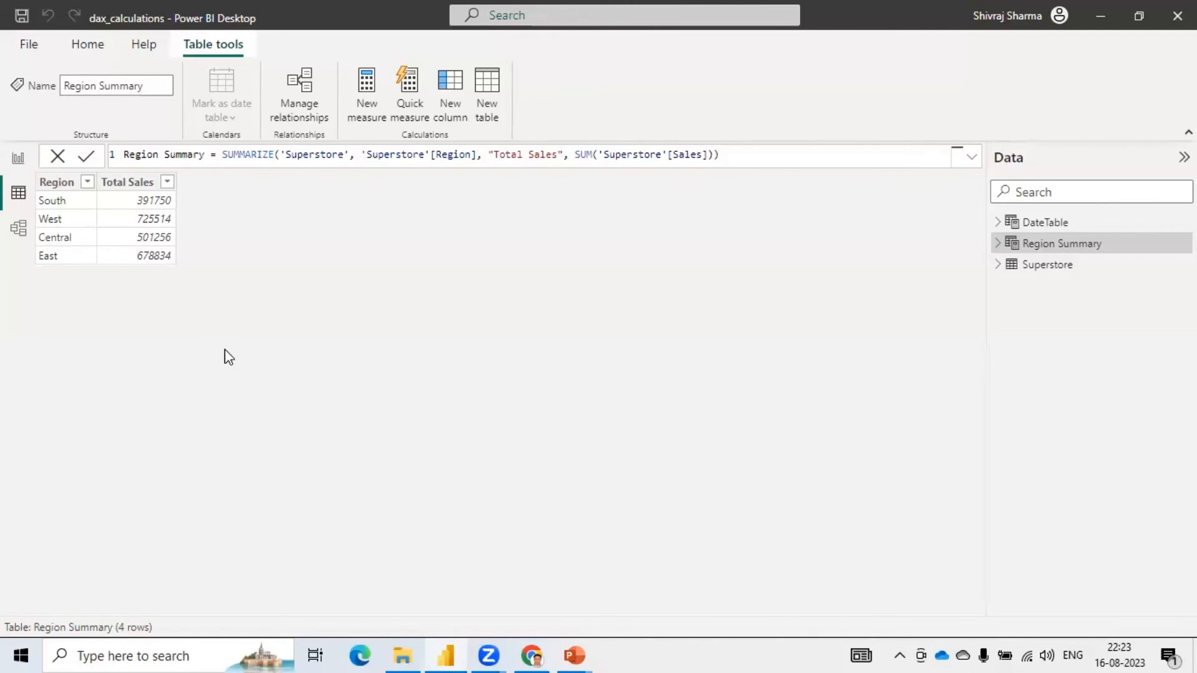
Expand the Superstore table's field list, show its Region column and look through the table's other fields.
click(998, 265)
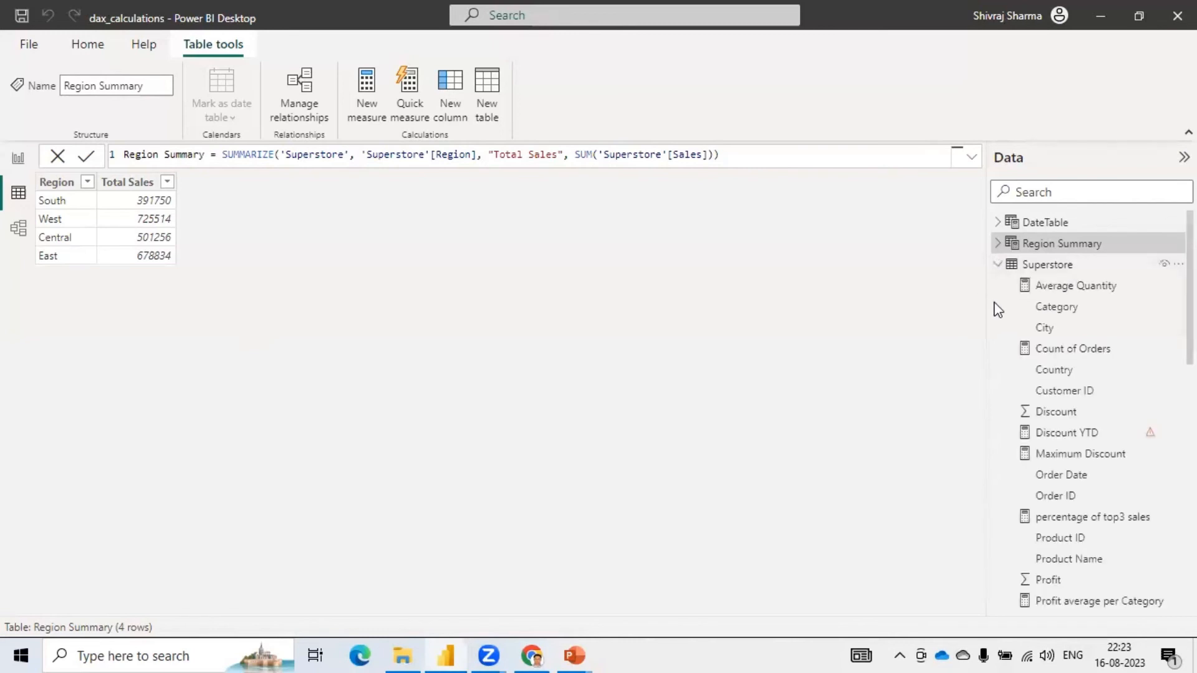
scroll(1069, 580, down, 6)
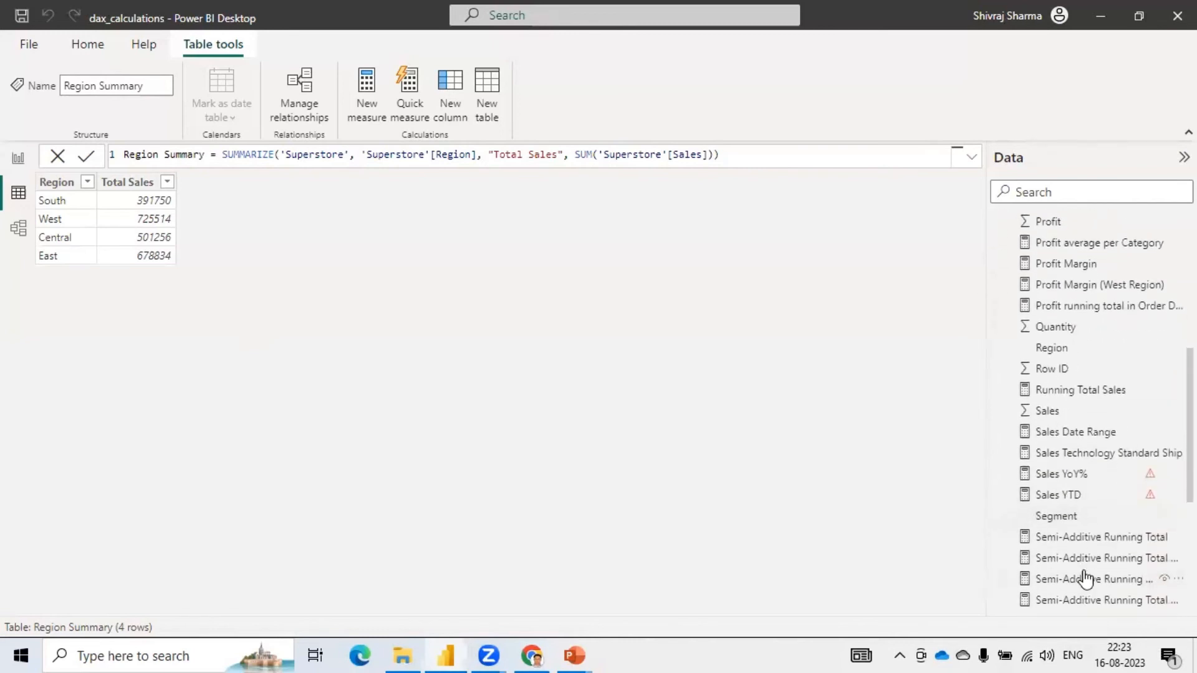
click(1053, 348)
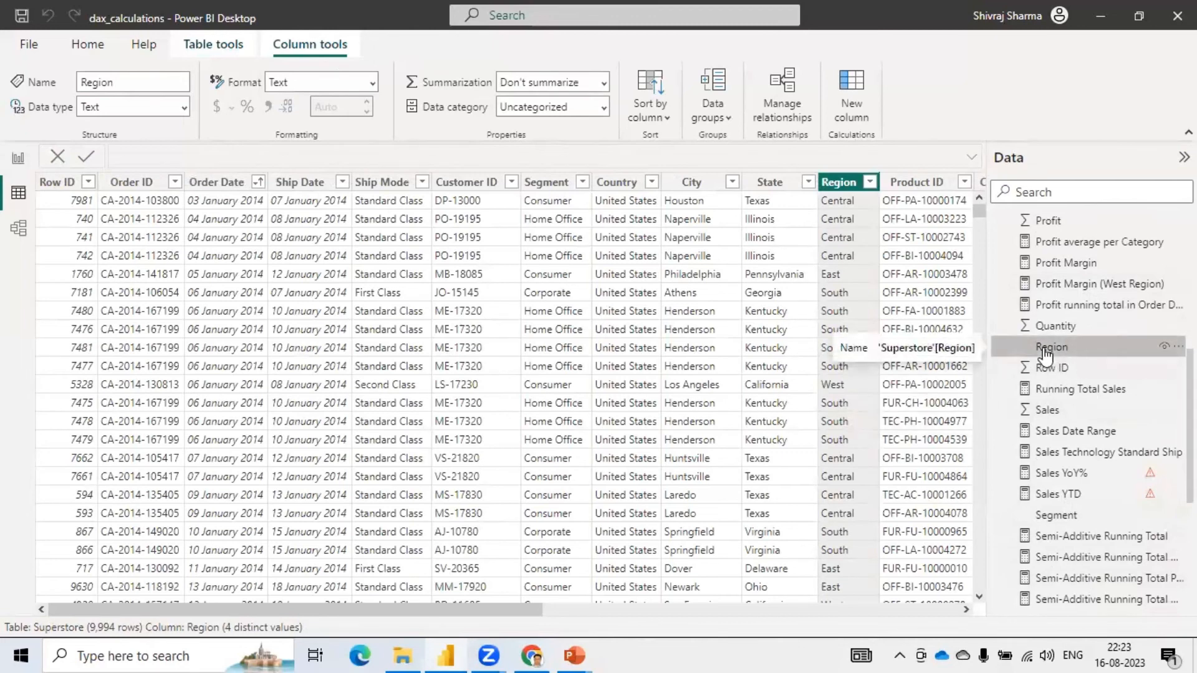
scroll(1045, 356, up, 1)
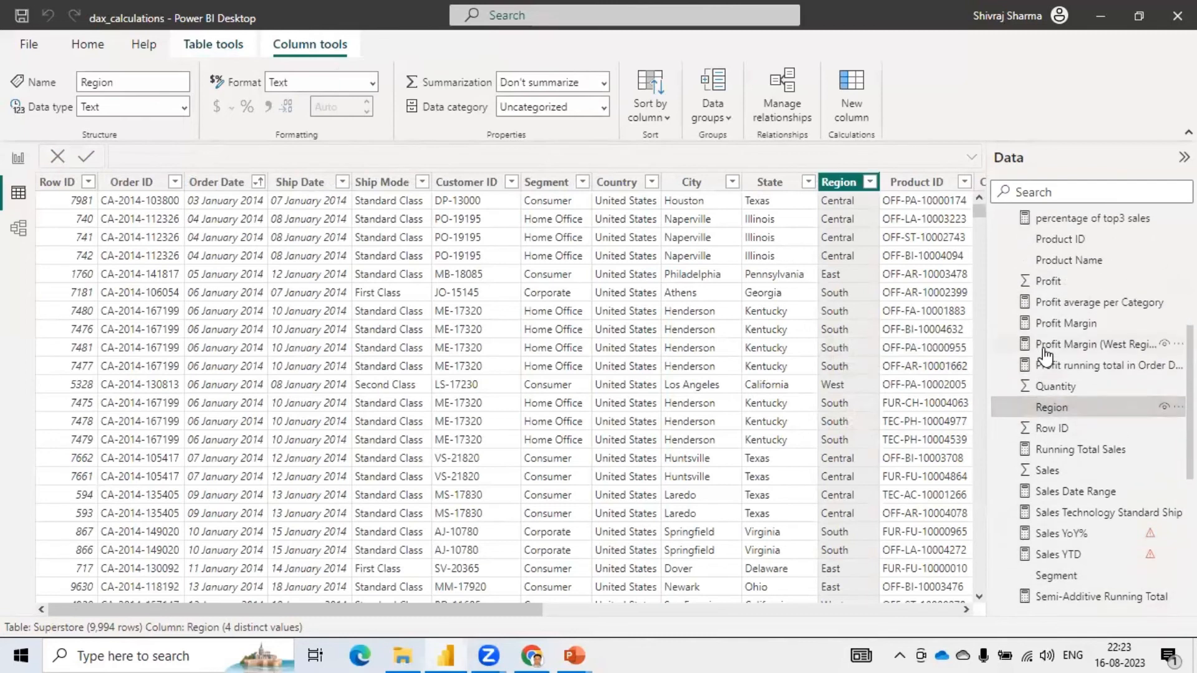
scroll(1045, 357, up, 1)
scroll(1046, 358, down, 6)
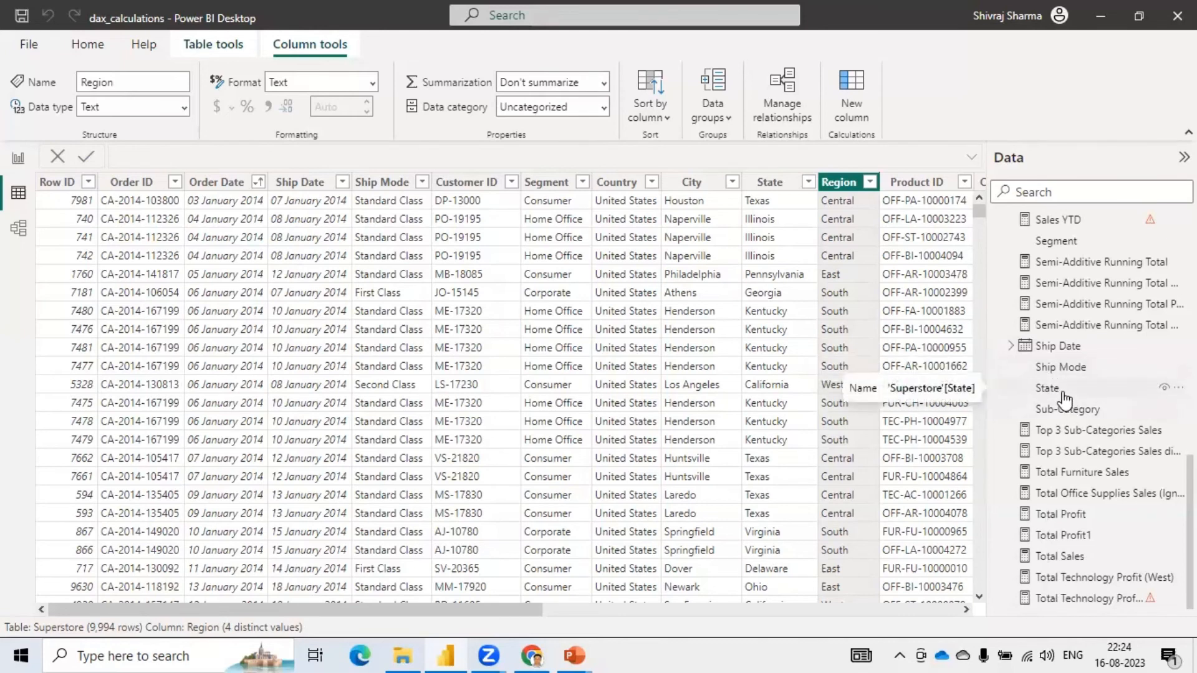
Collapse the Superstore field list and show the Region Summary table's rows.
scroll(1064, 397, up, 10)
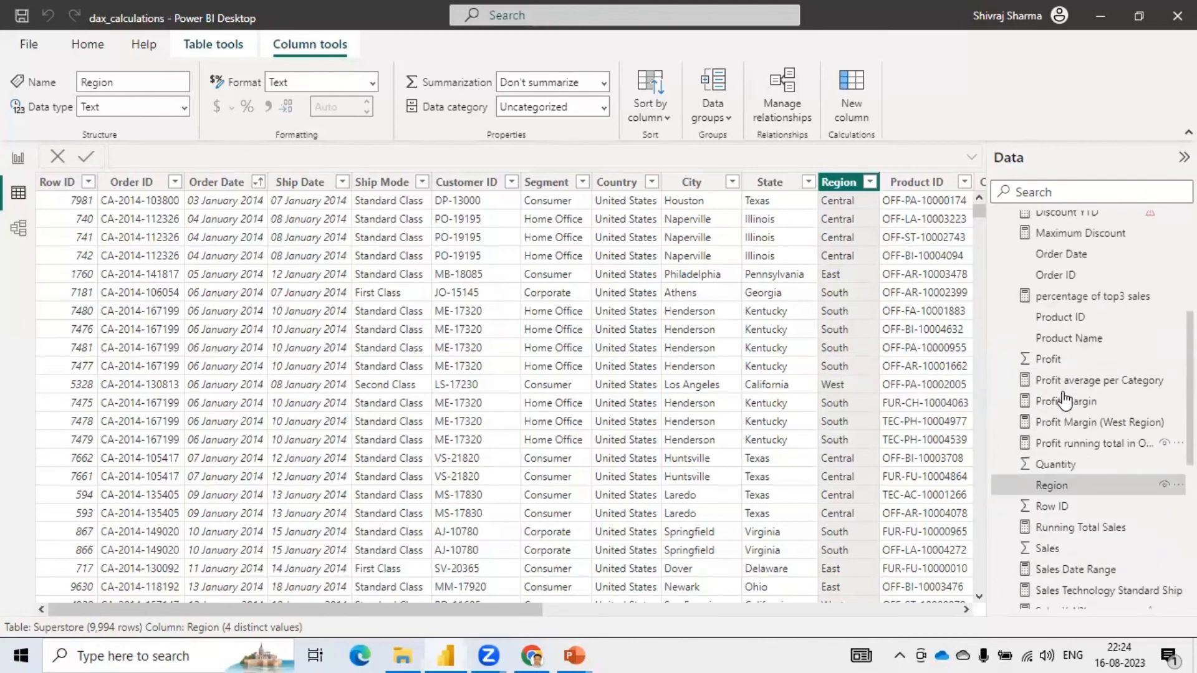
click(999, 265)
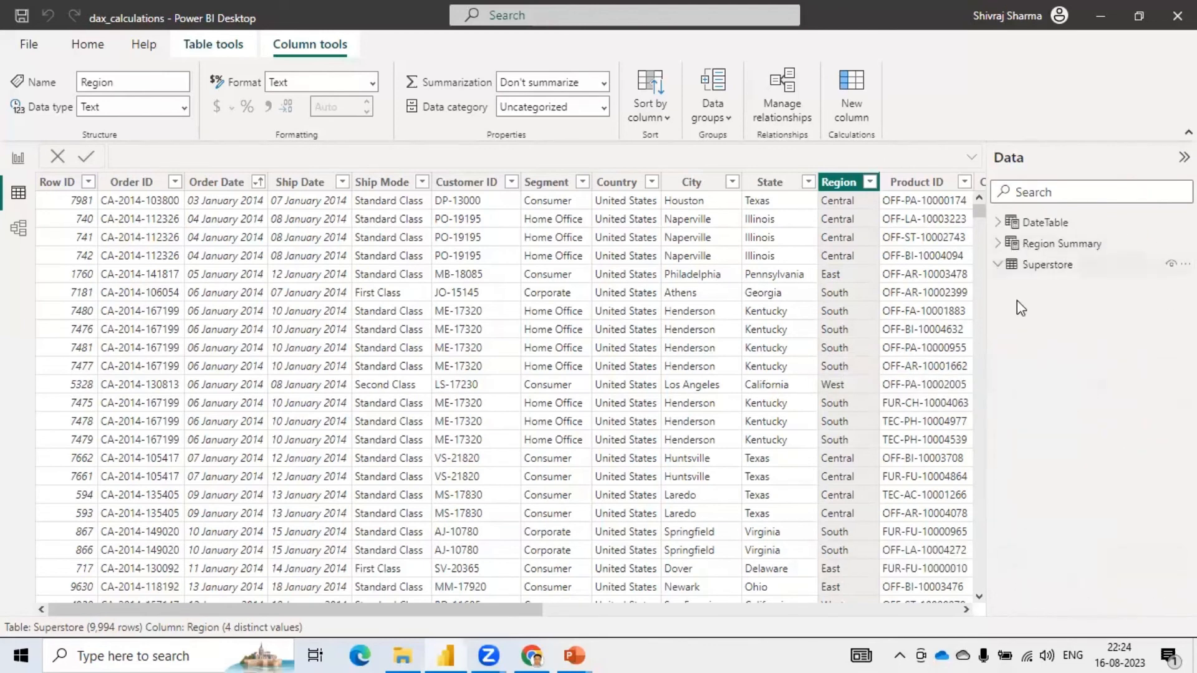
click(1073, 244)
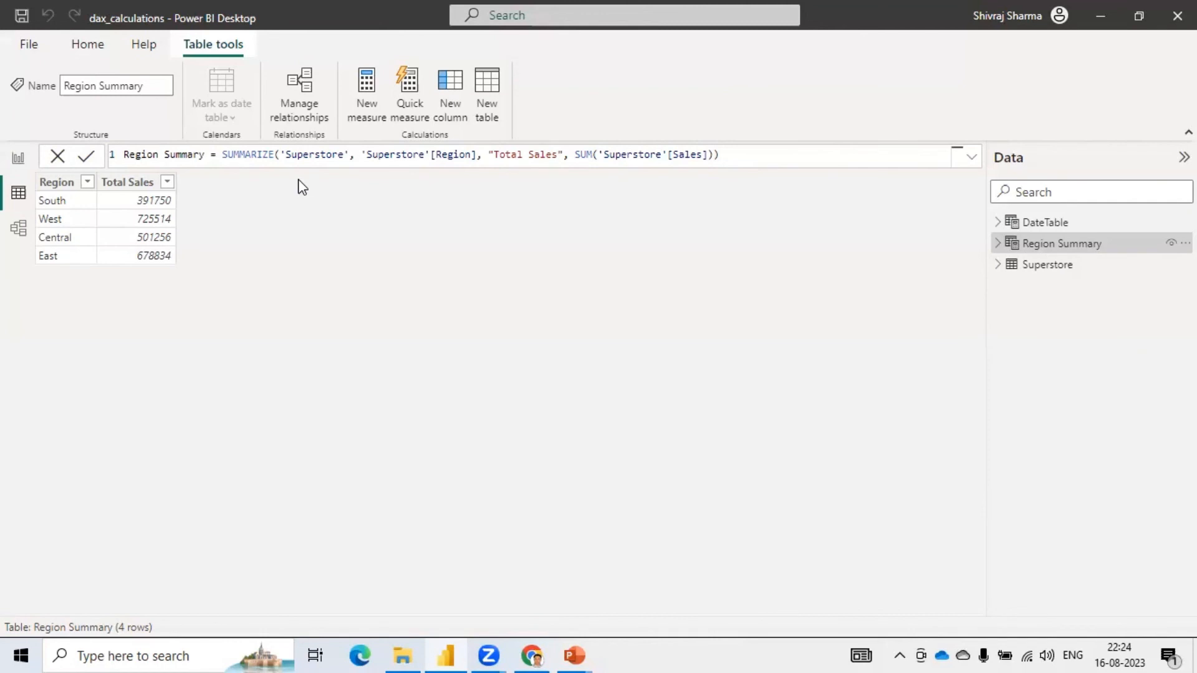
Start a calculated table with the formula Monthly Sales Summary = SUMMARIZE('Orders', 'Orders'[Order Date].[Month], "Total Sales", SUM('Orders'[Sales])).
mouse_move(576, 655)
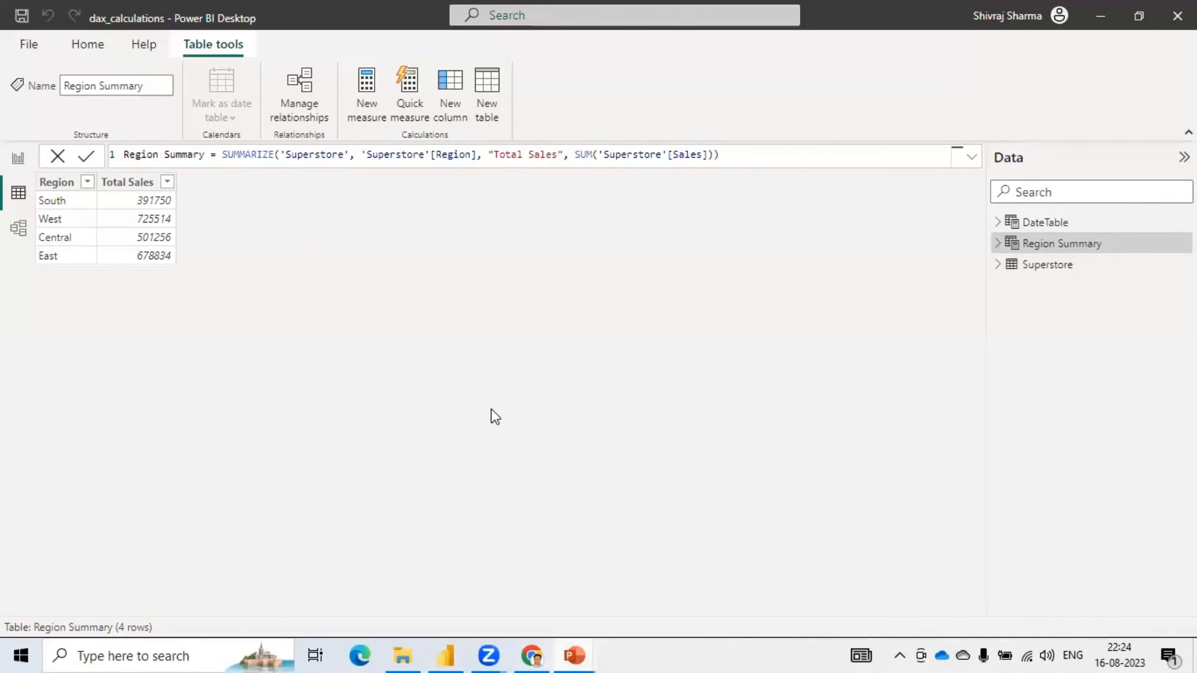
click(296, 243)
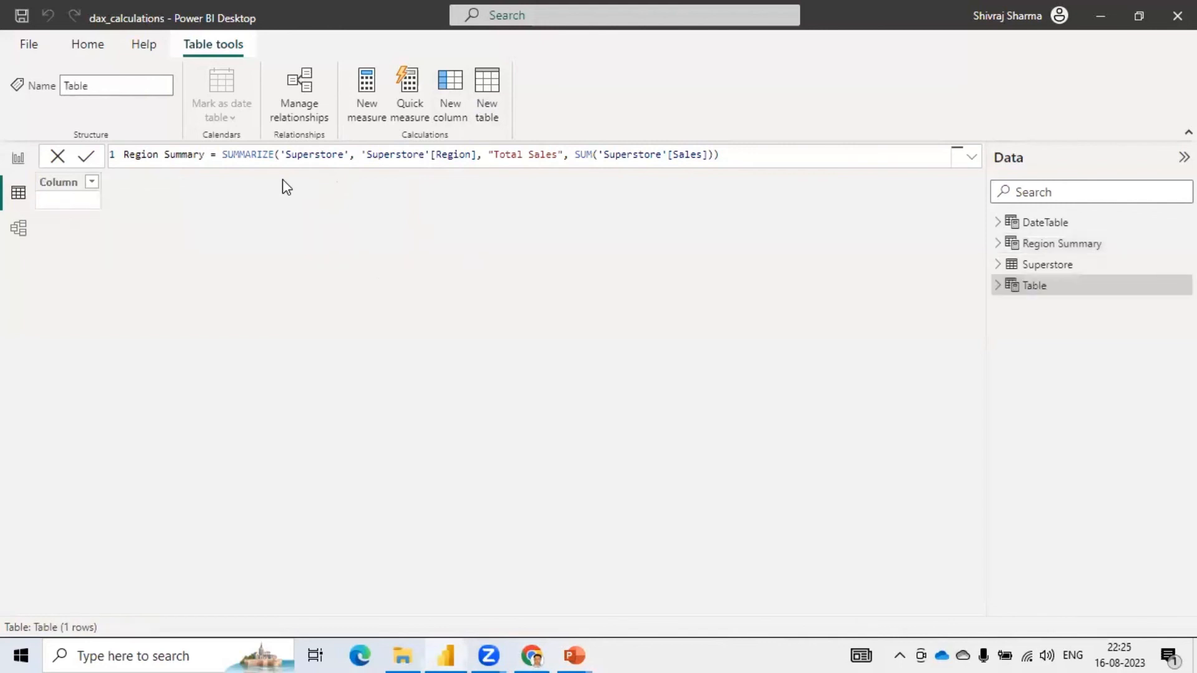
click(200, 155)
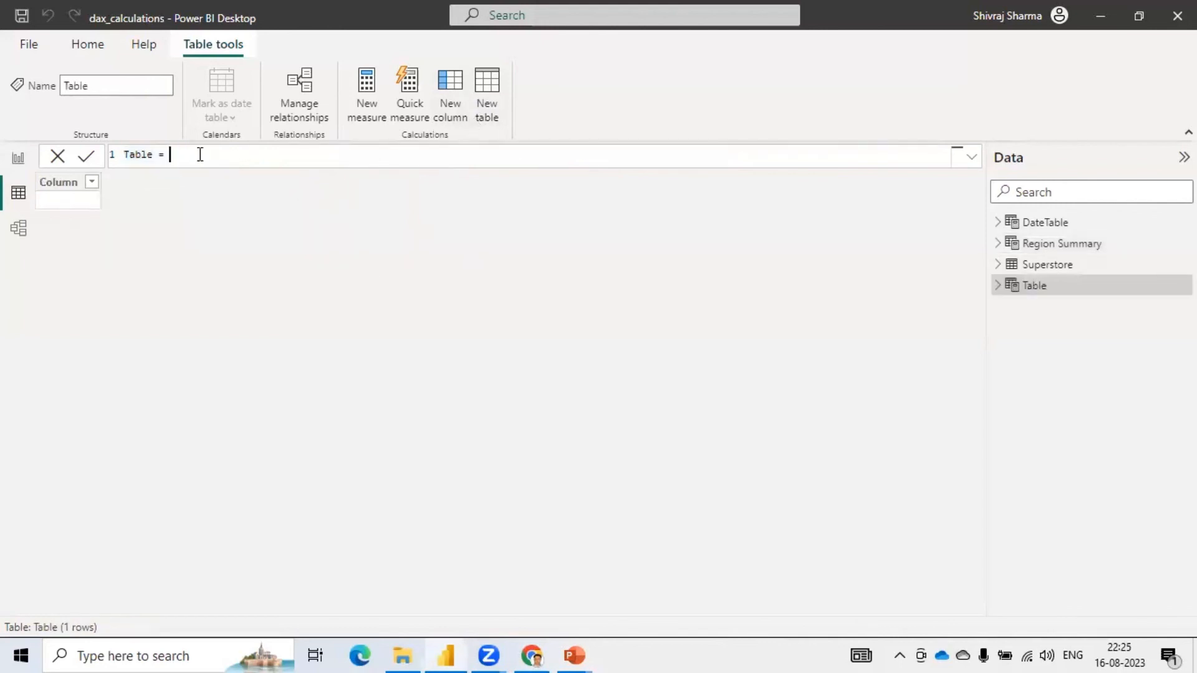
drag(200, 154, 115, 155)
text(Monthly Sales Summary = SUMMARIZE('Orders', 'Orders'[Order Date].[Month], "Total Sales", SUM('Orders'[Sales])))
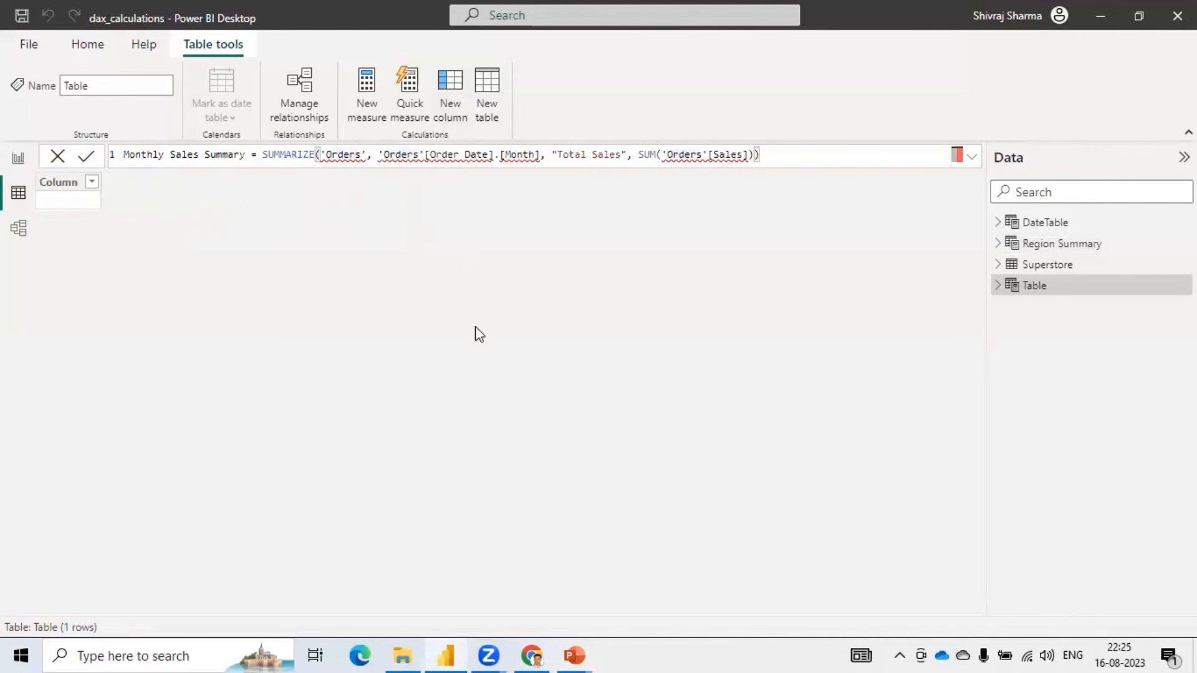
Change the source table in the Monthly Sales Summary formula to 'Superstore'.
key(BackSpace)
key(BackSpace)
key(BackSpace)
key(BackSpace)
key(BackSpace)
key(BackSpace)
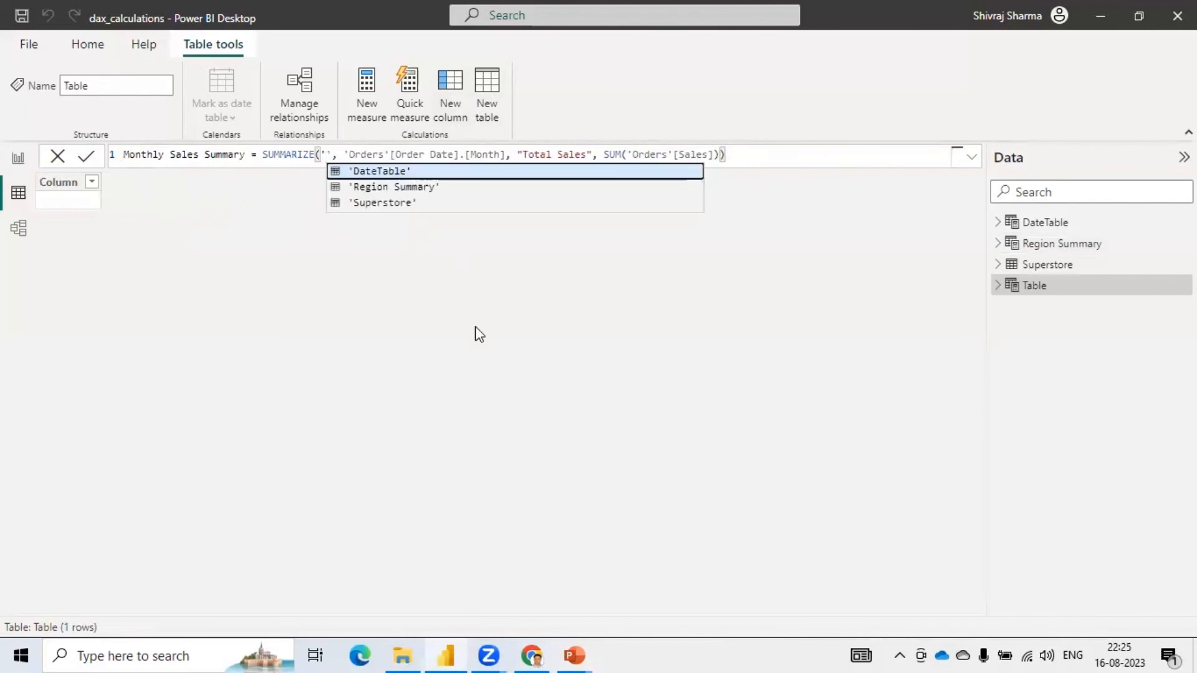
key(Down)
key(Down)
key(Tab)
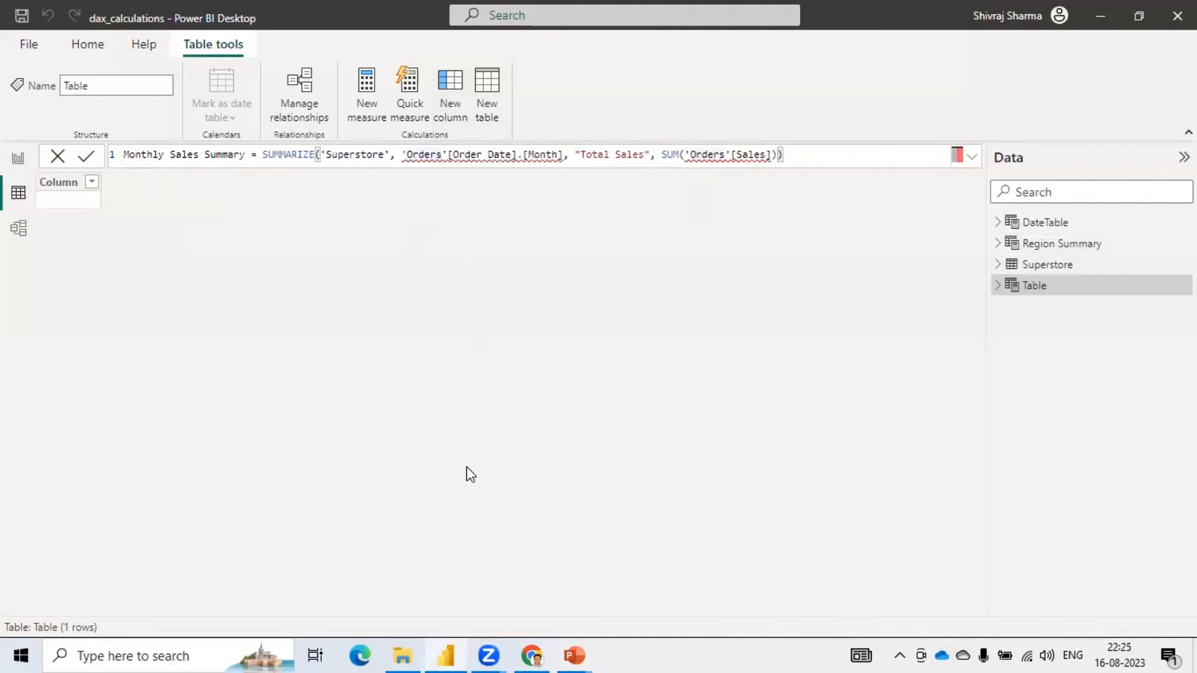
Change the grouping column in the Monthly Sales Summary formula to 'Superstore'[Order Date].[Month].
key(BackSpace)
key(BackSpace)
key(BackSpace)
key(BackSpace)
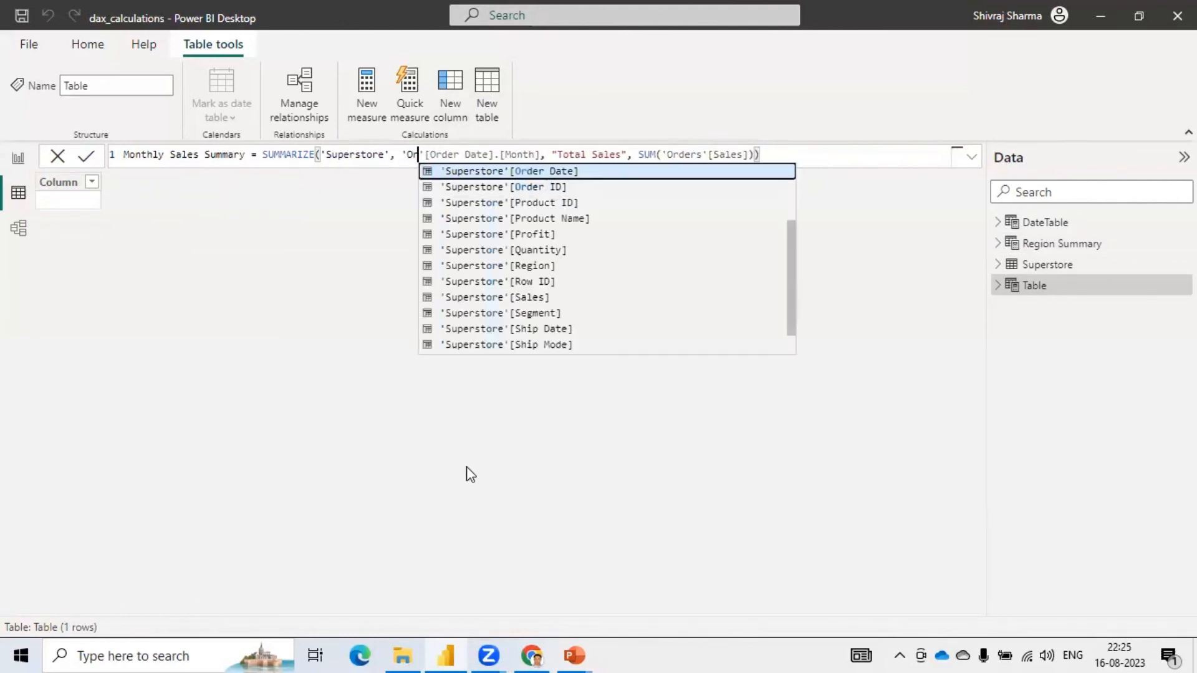
key(BackSpace)
key(BackSpace)
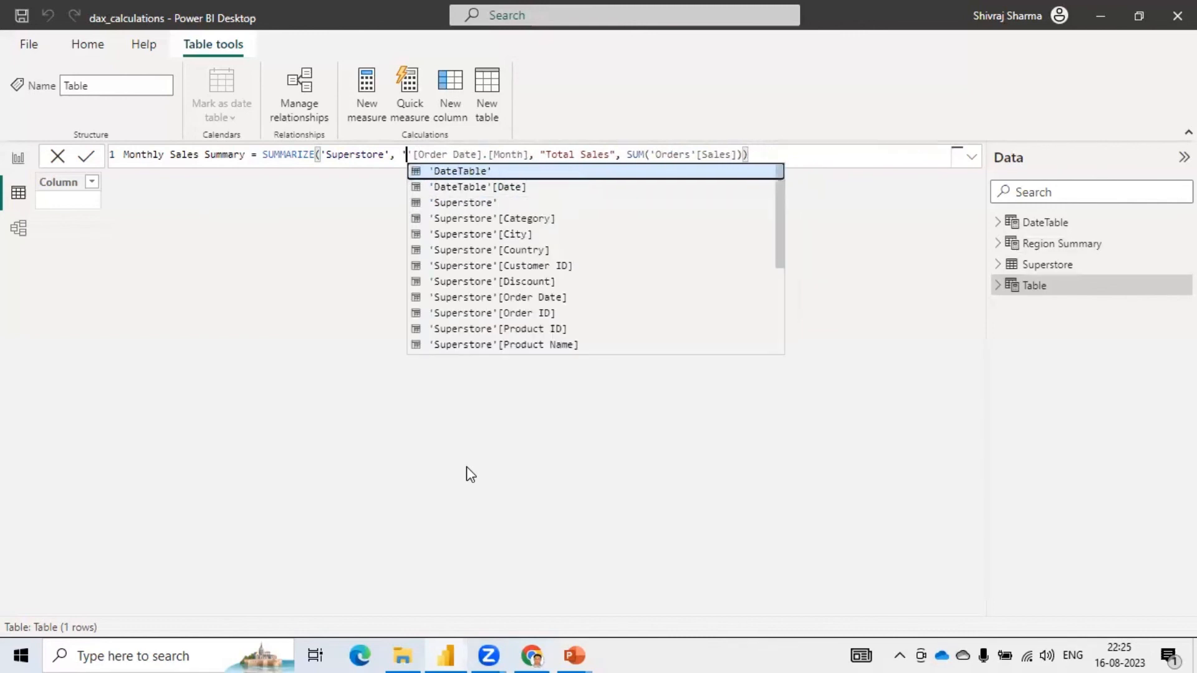
key(Down)
key(Down)
key(Down)
key(Down)
key(Down)
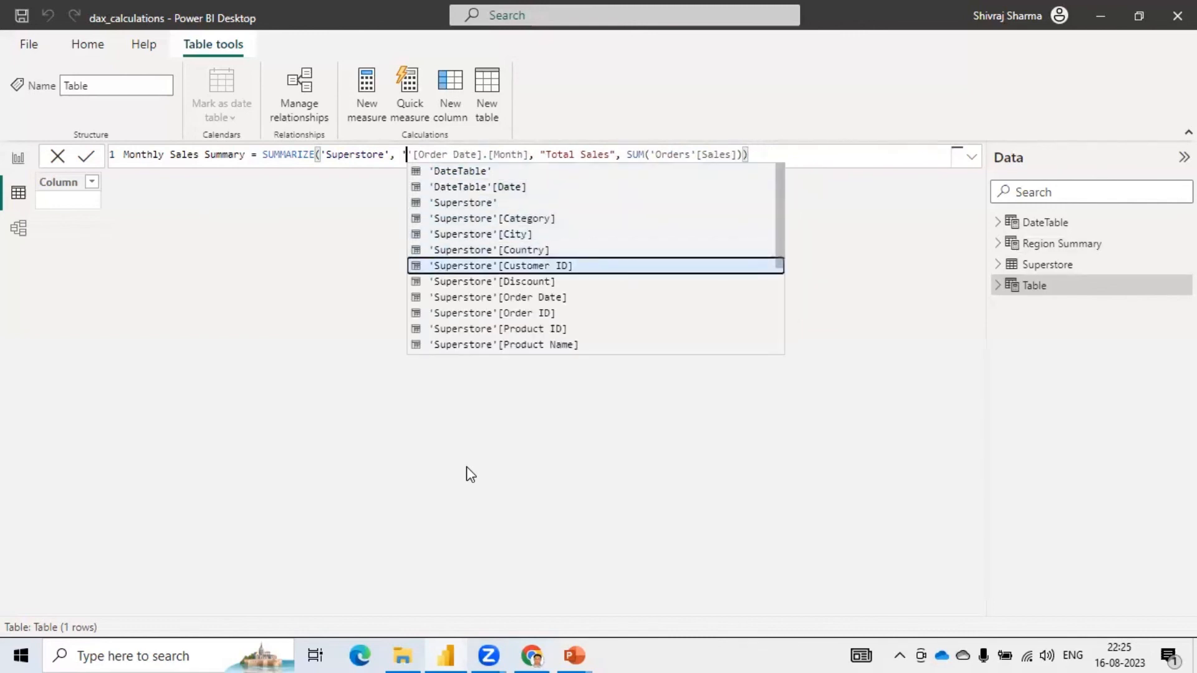
key(Tab)
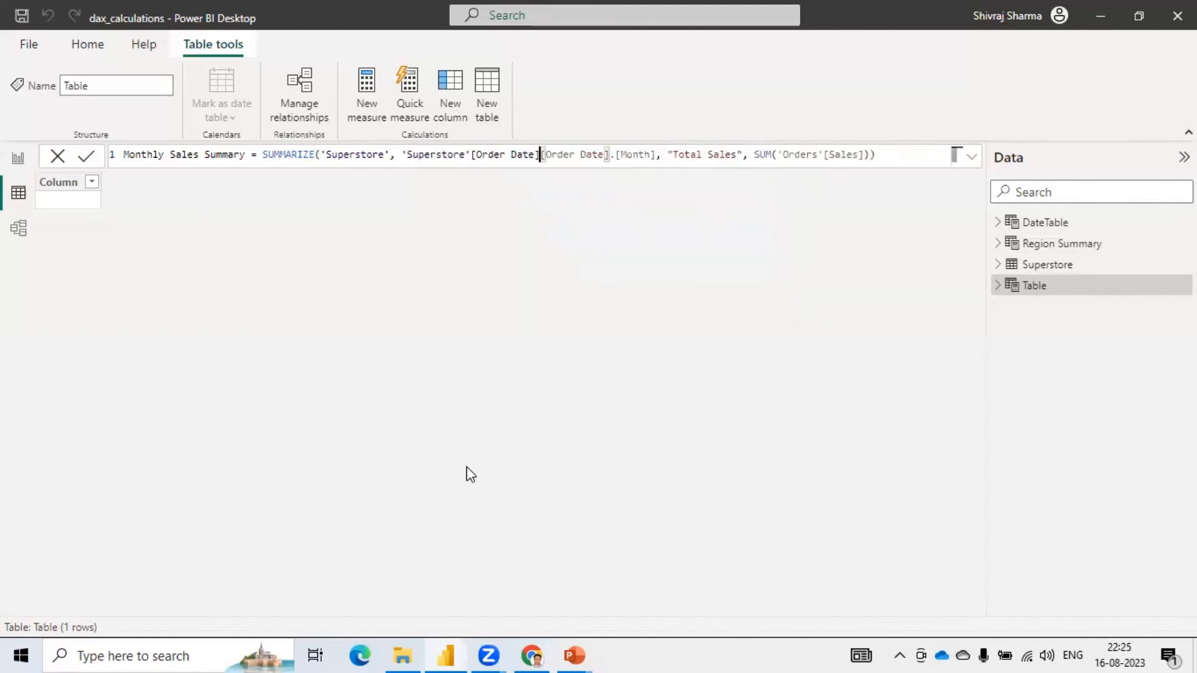
key(Delete)
key(Delete)
key(Delete)
key(Delete)
key(Delete)
key(Delete)
key(Delete)
key(Delete)
key(Delete)
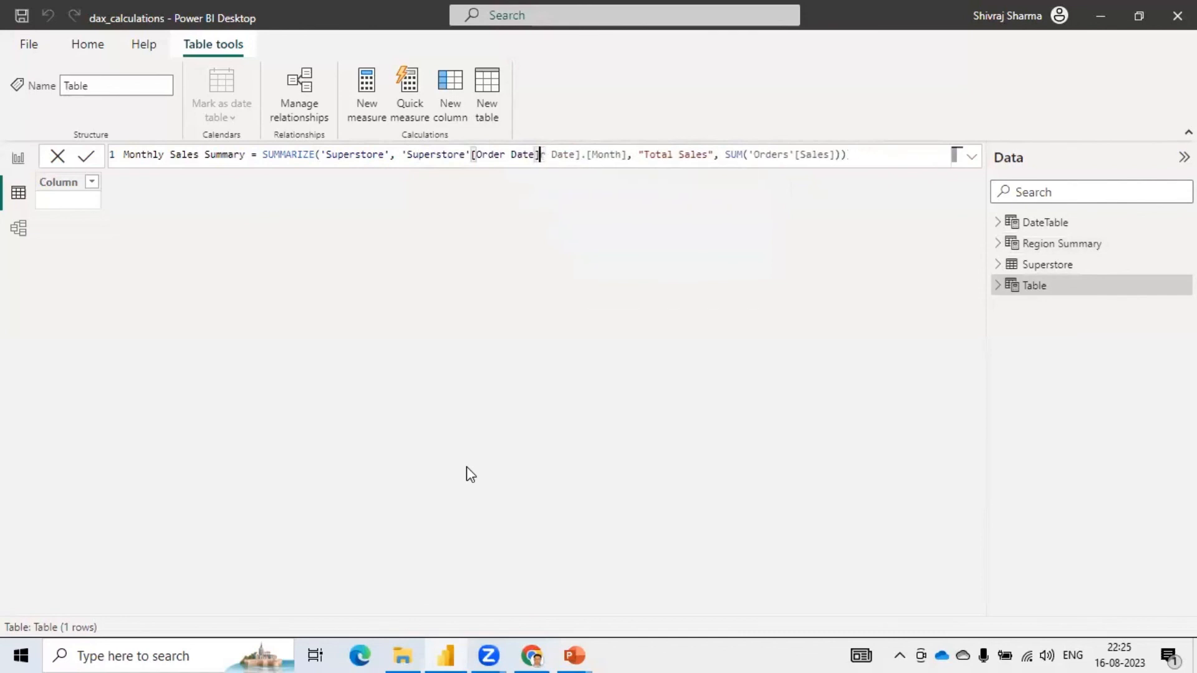
key(Delete)
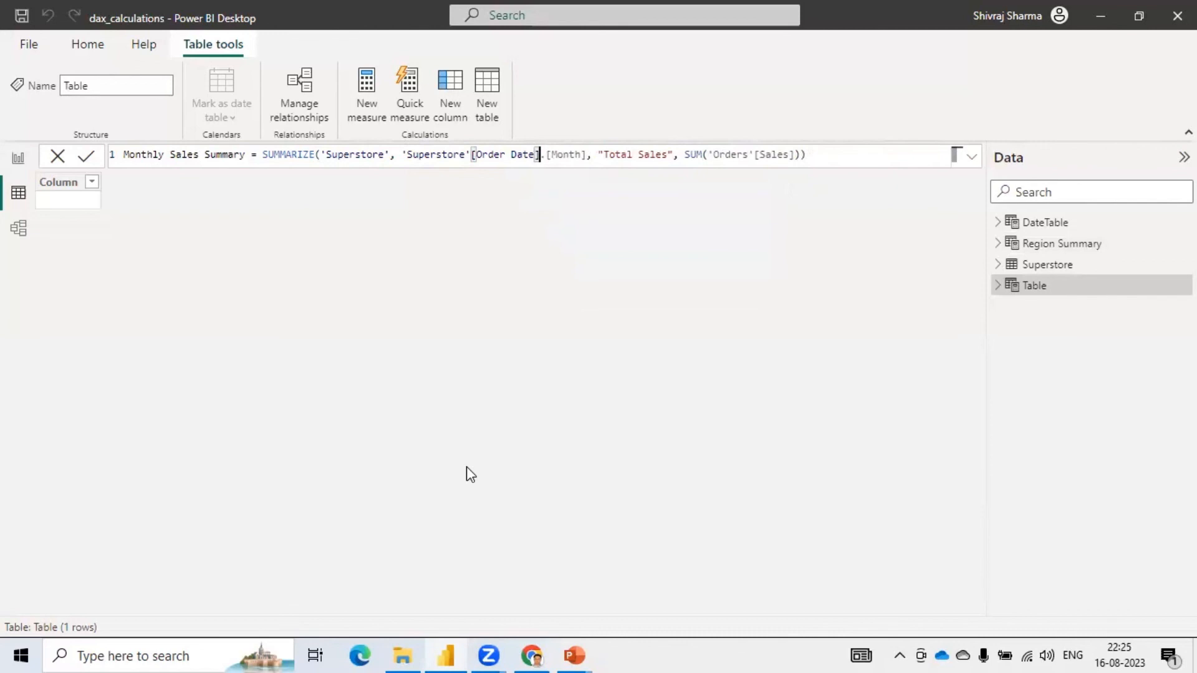
Commit the Monthly Sales Summary table with its Sales reference left as is, and expand the Superstore table's field list.
key(Right)
key(ctrl+Right)
key(ctrl+Right)
key(ctrl+Right)
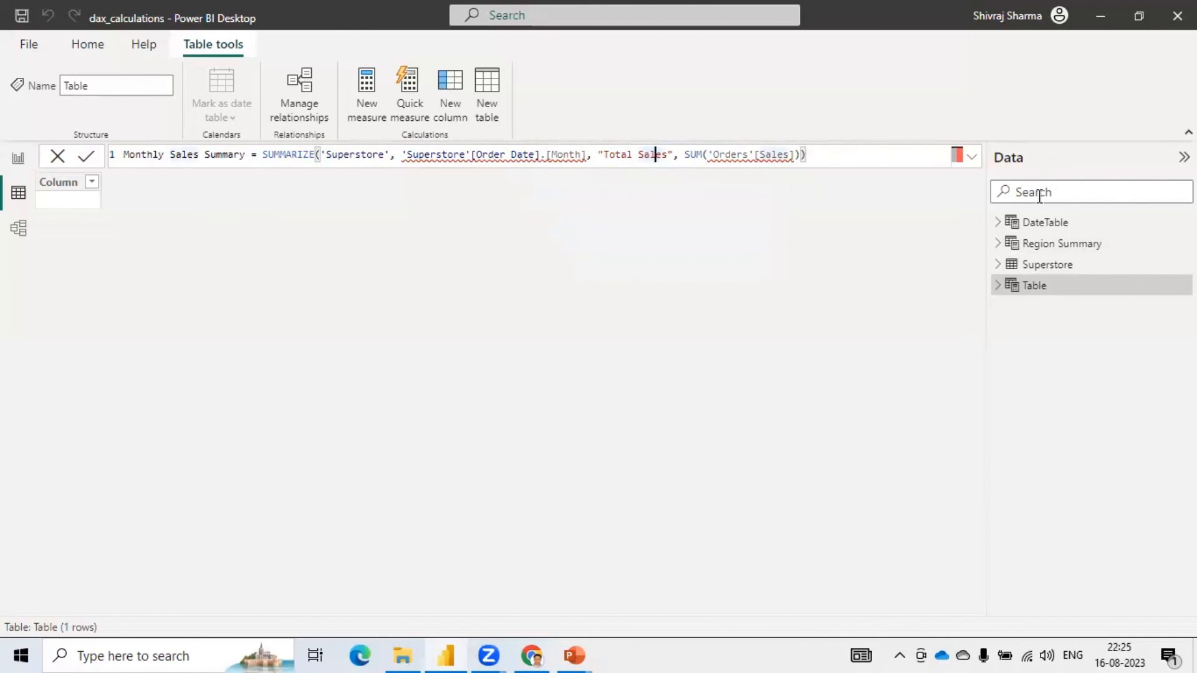
click(998, 264)
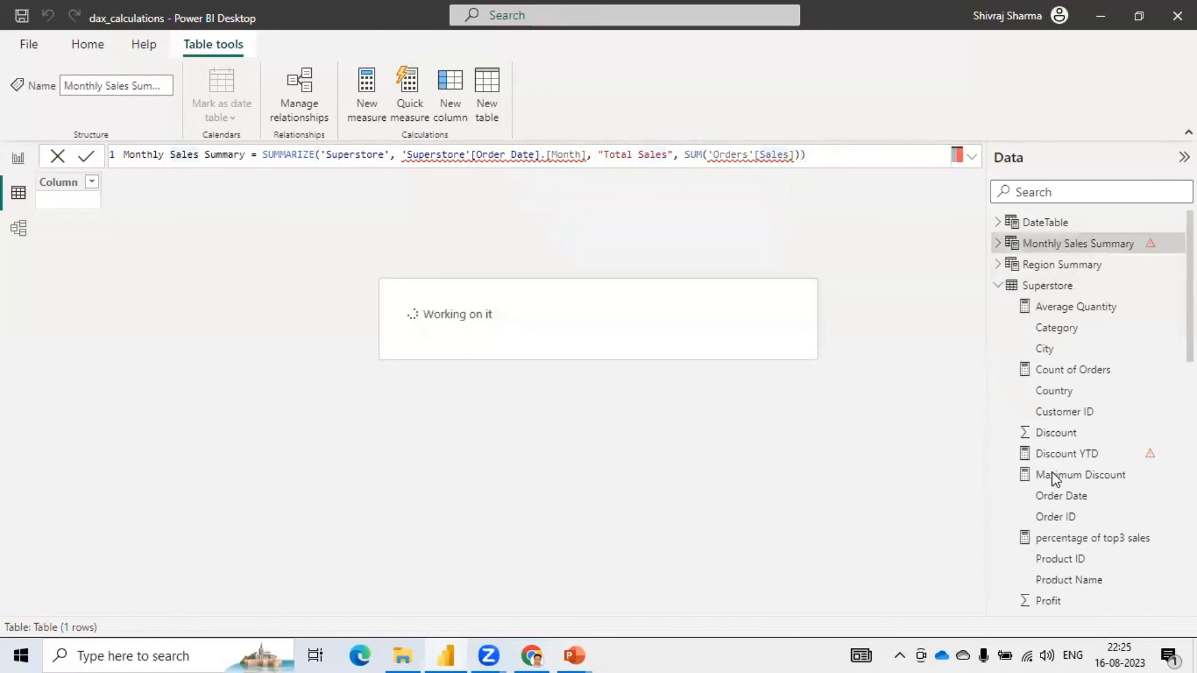
Set the data type of Superstore's Order Date column to Date/time.
click(1061, 497)
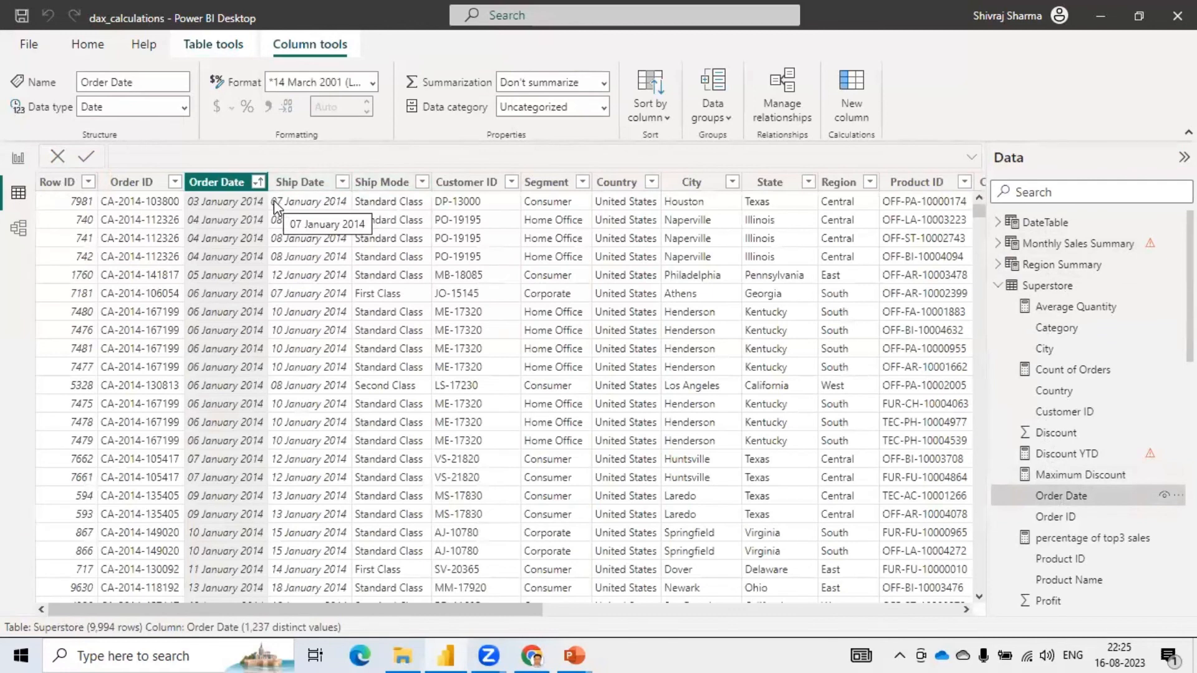
click(183, 107)
click(137, 234)
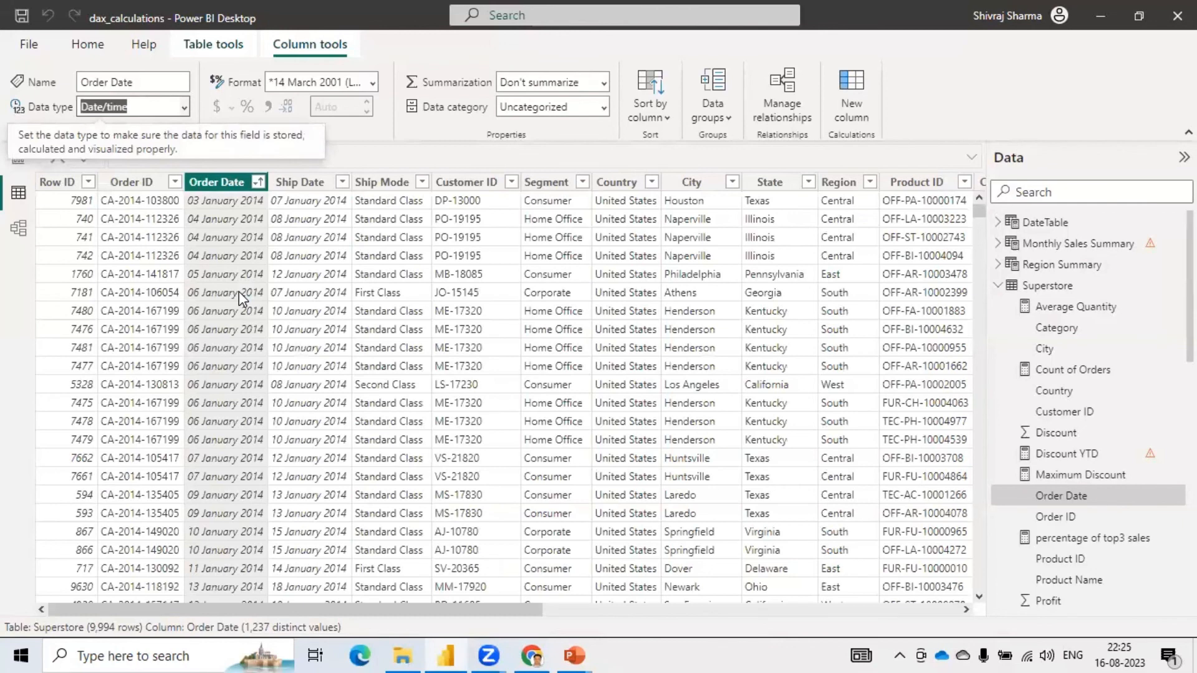
Examine the summarization, data category and format options of the Order Date column, checking the Country and City columns as well.
click(602, 83)
click(602, 84)
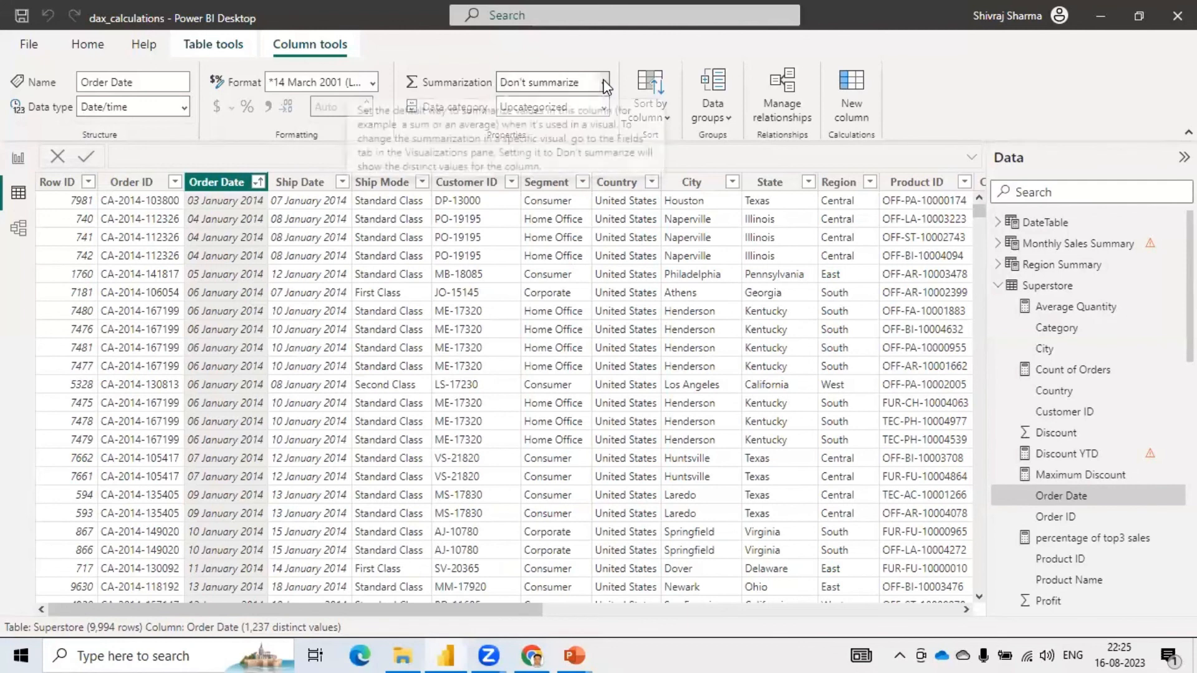
click(604, 109)
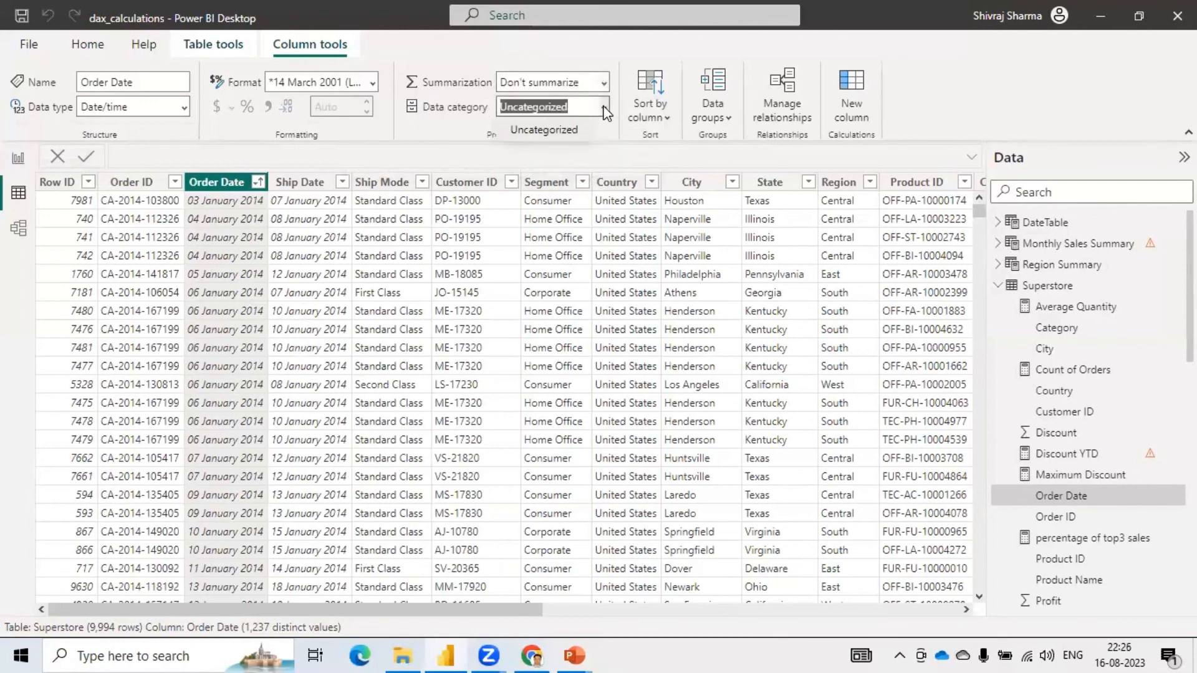
click(598, 257)
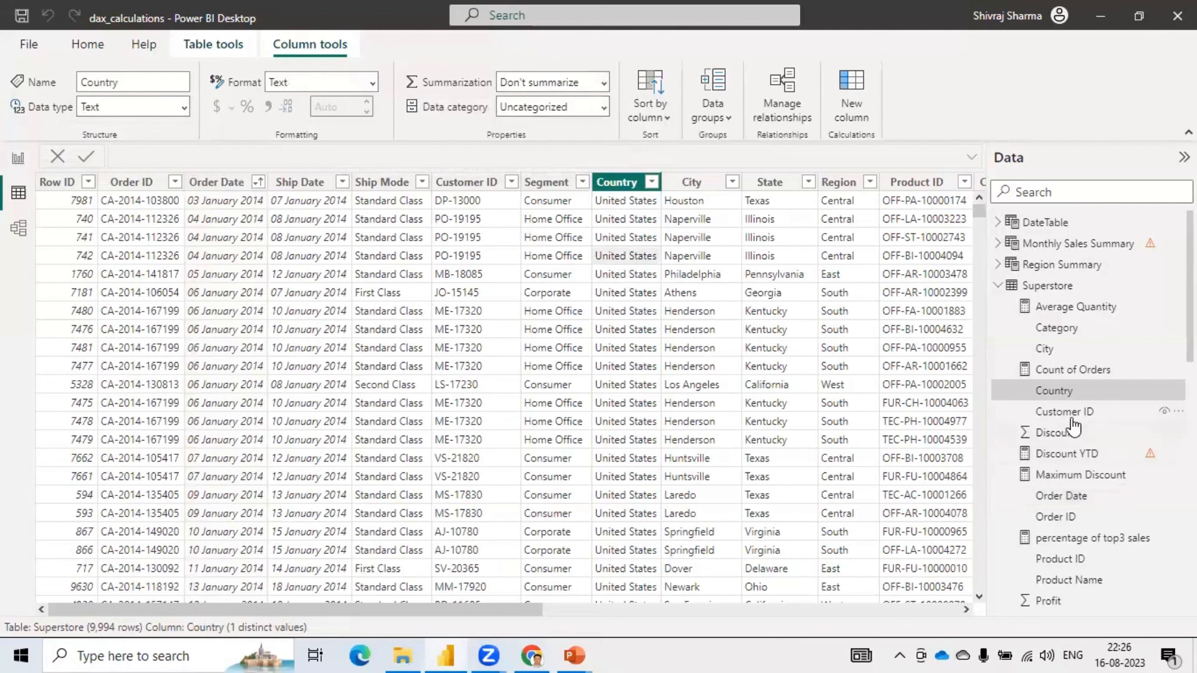
click(1063, 499)
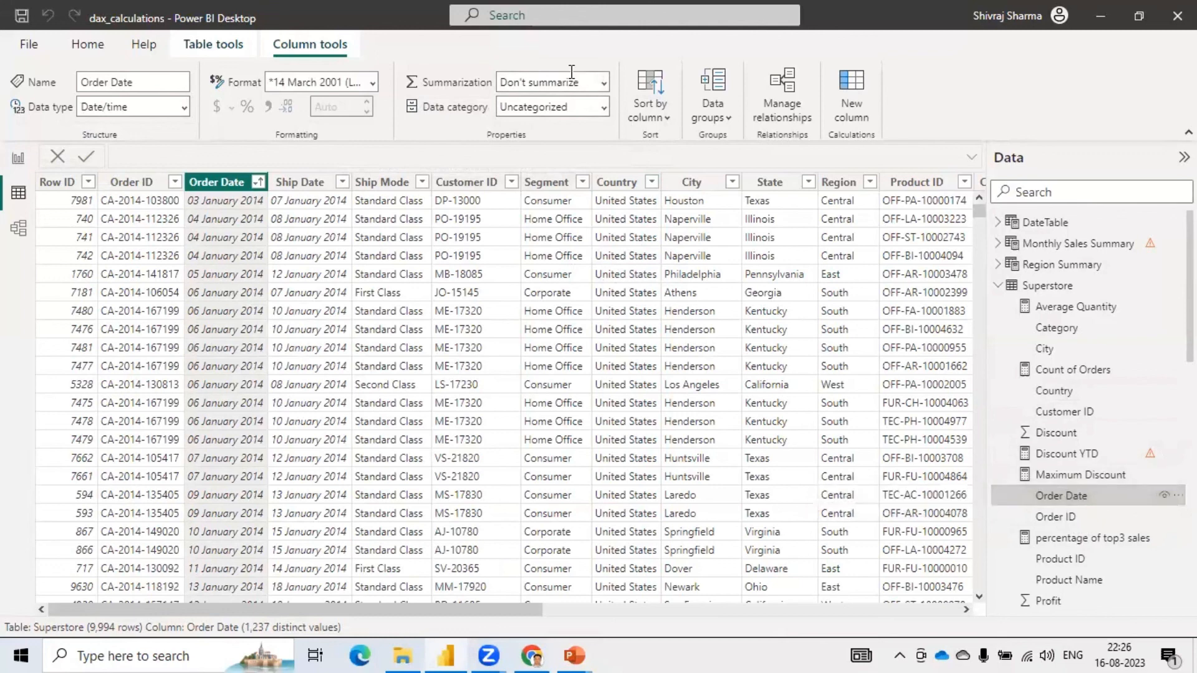
click(373, 83)
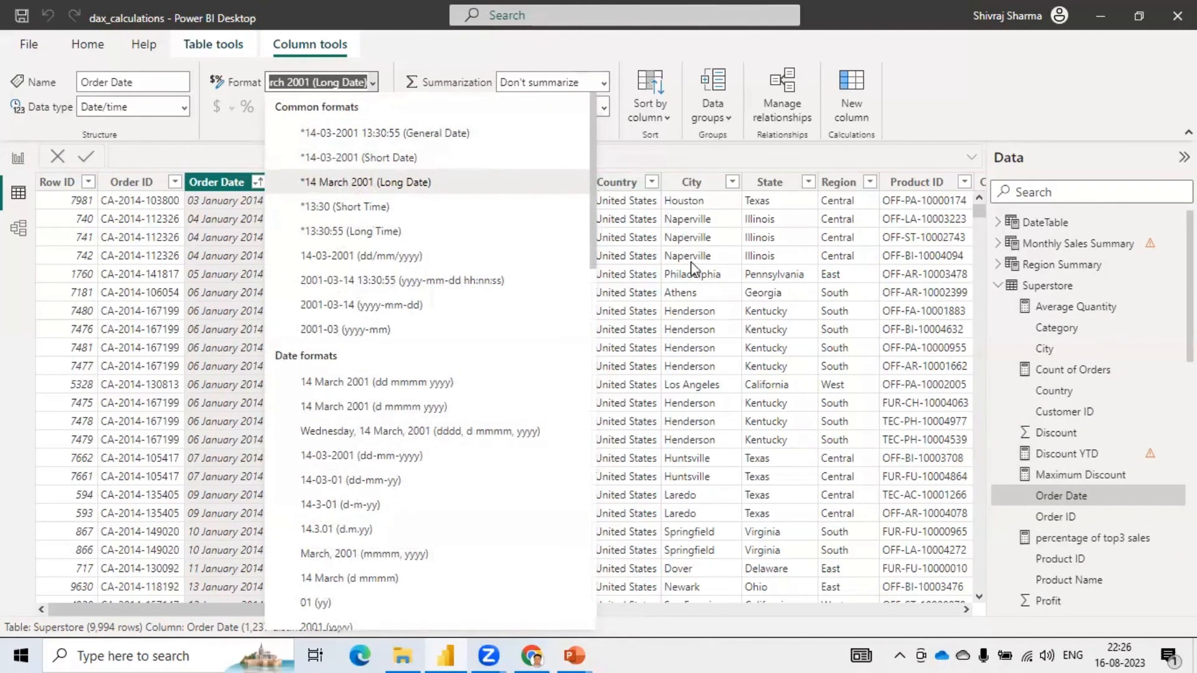
click(1044, 349)
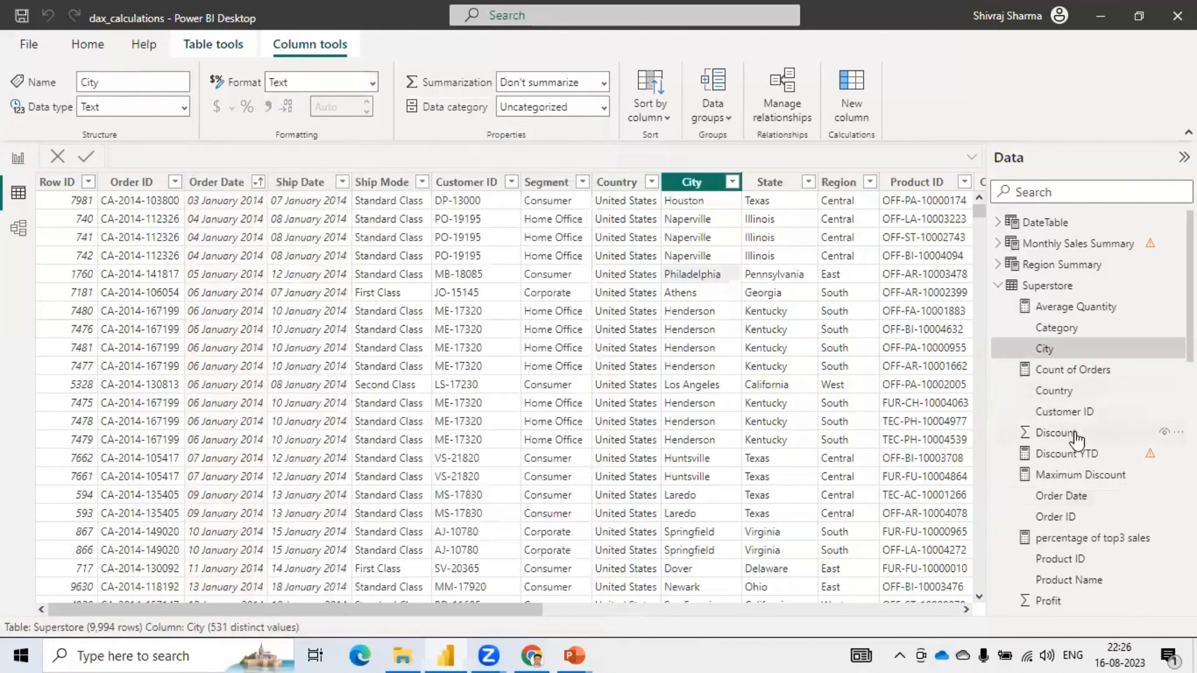
click(1061, 497)
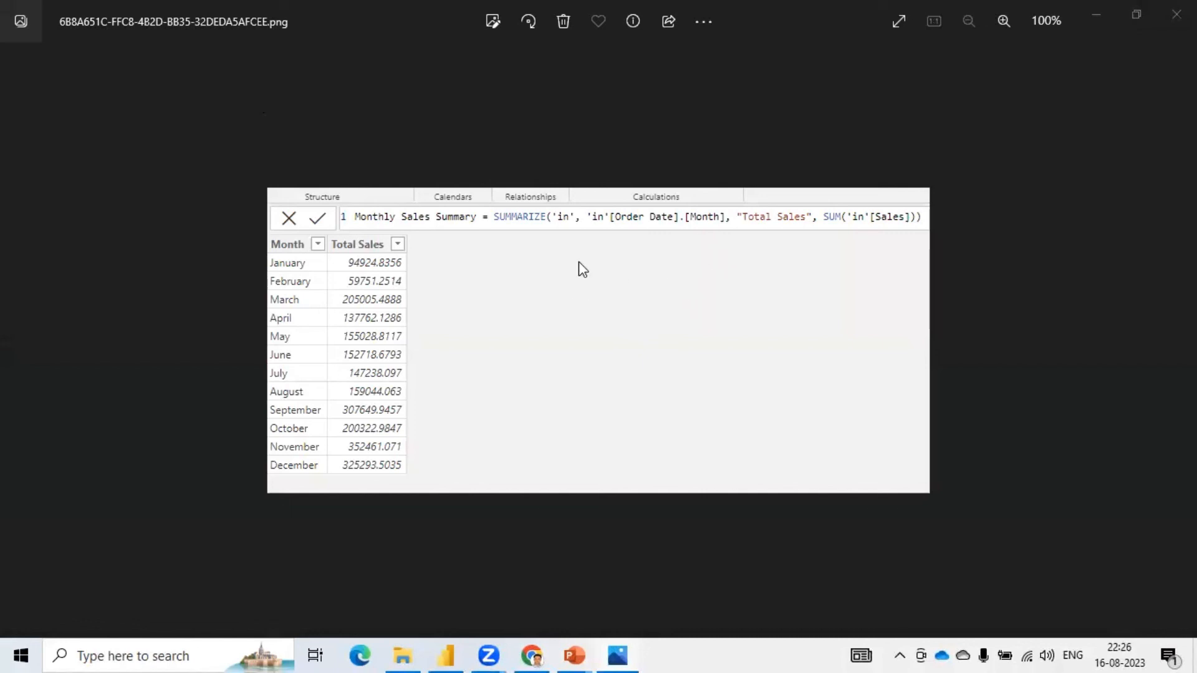
Close the reference picture, create a hierarchy from Superstore's Order Date column and check its levels.
click(1177, 14)
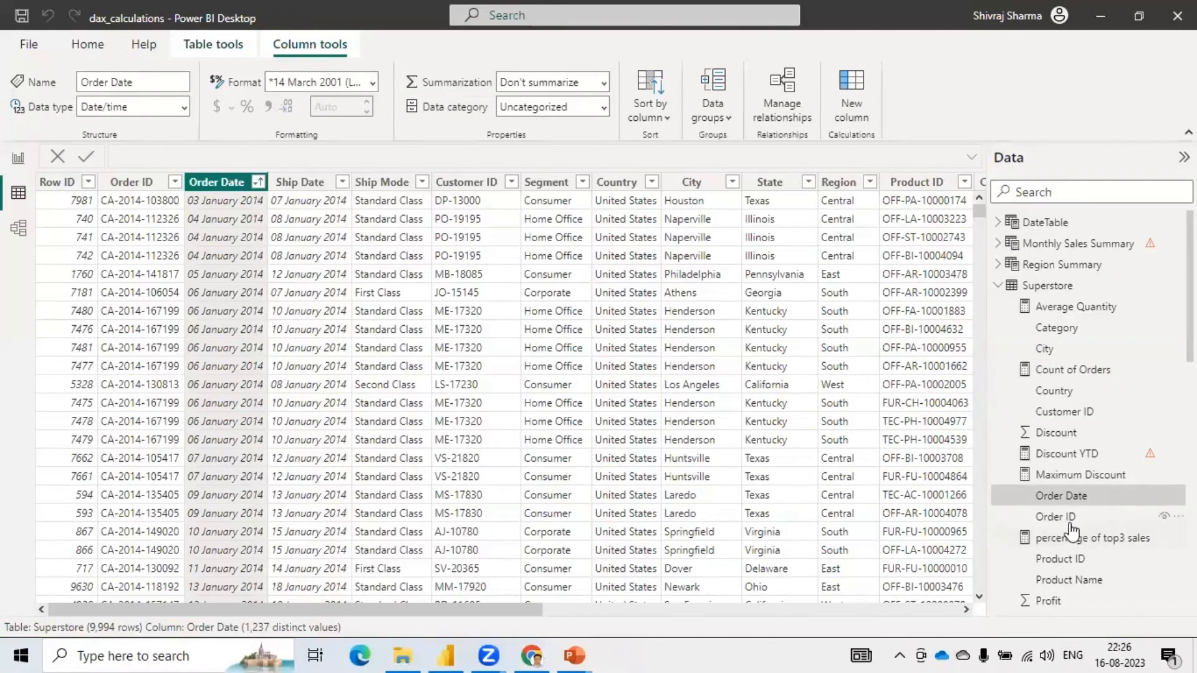
right_click(1061, 495)
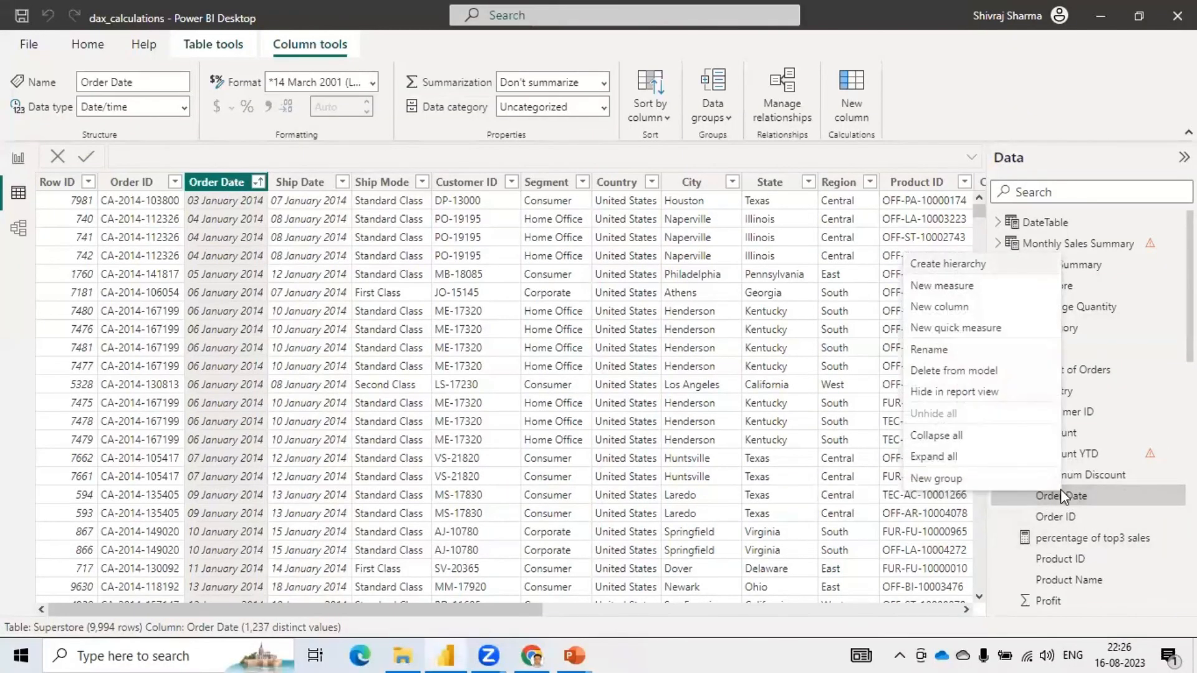
click(948, 264)
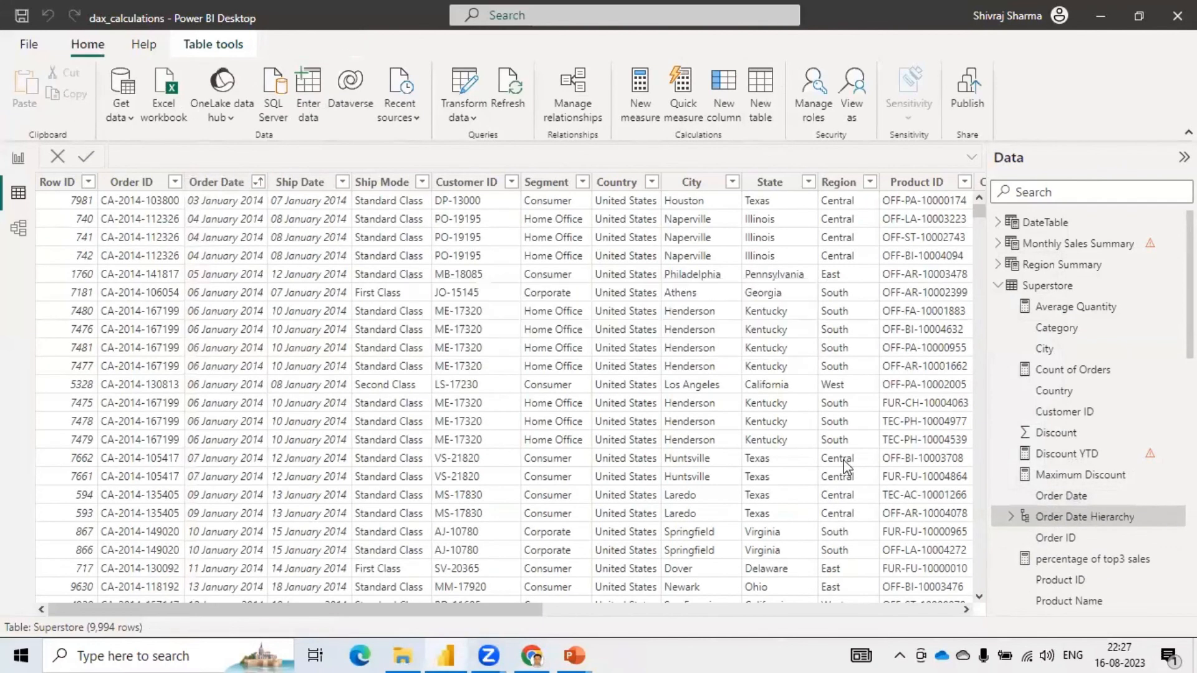
click(1010, 519)
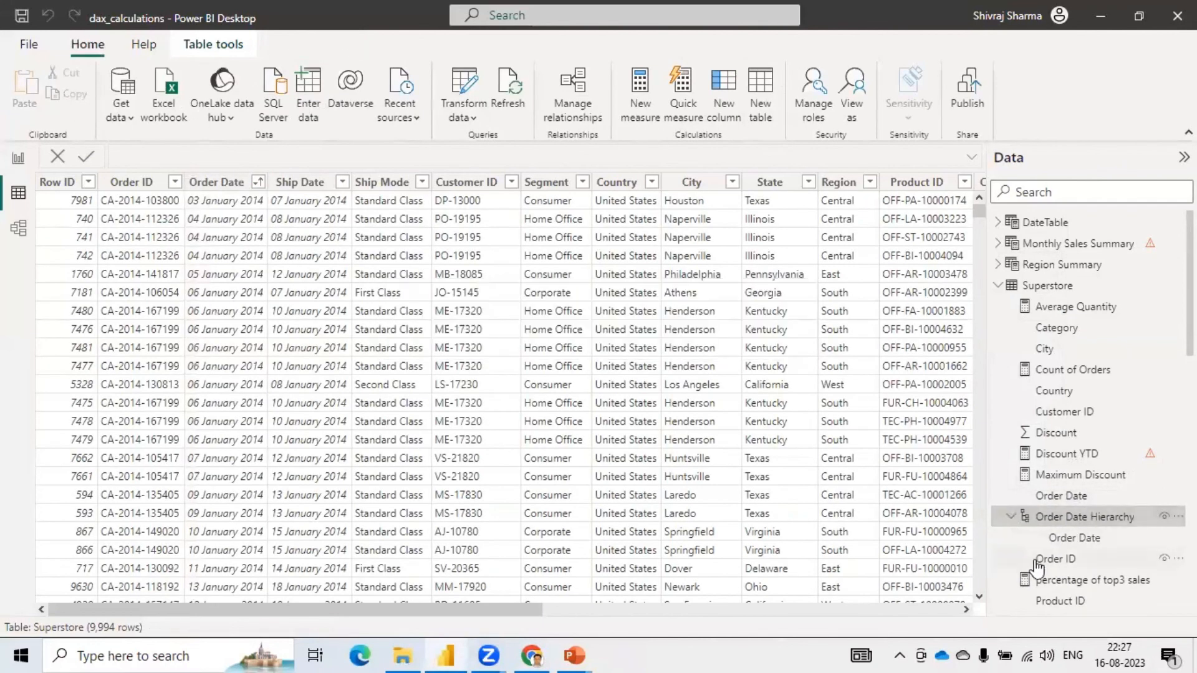
click(1011, 516)
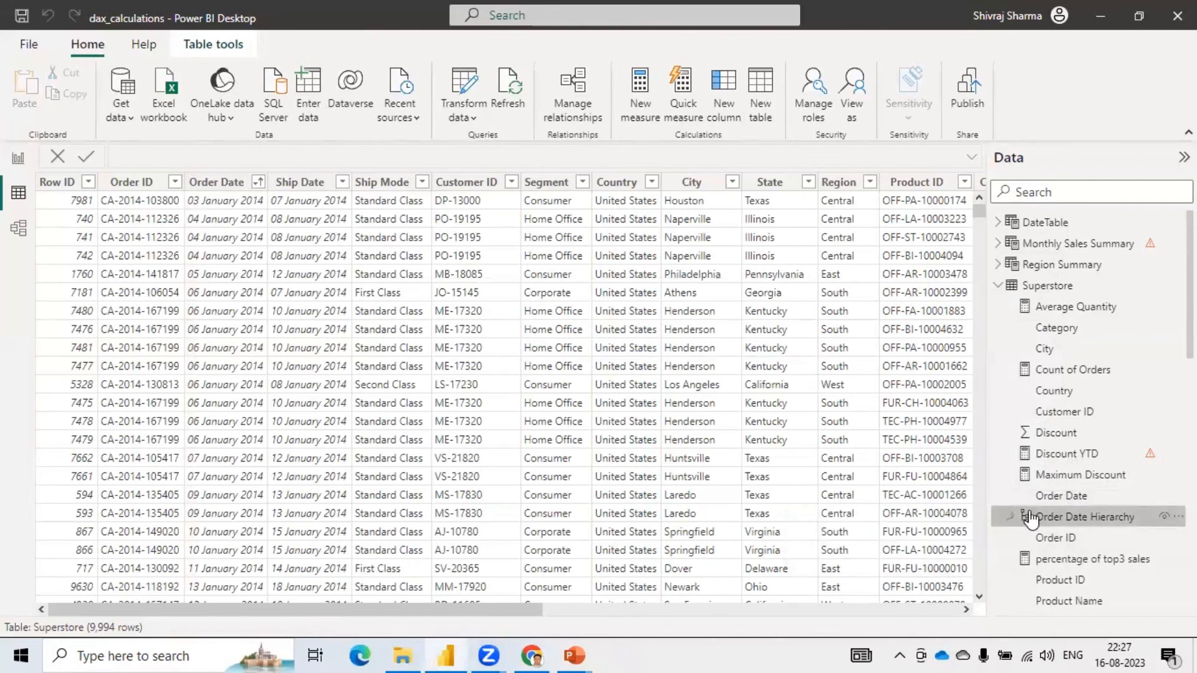
Start another calculated table with the original 'Orders' version of the formula: Monthly Sales Summary = SUMMARIZE('Orders', 'Orders'[Order Date].[Month], "Total Sales", SUM('Orders'[Sales])).
click(1002, 496)
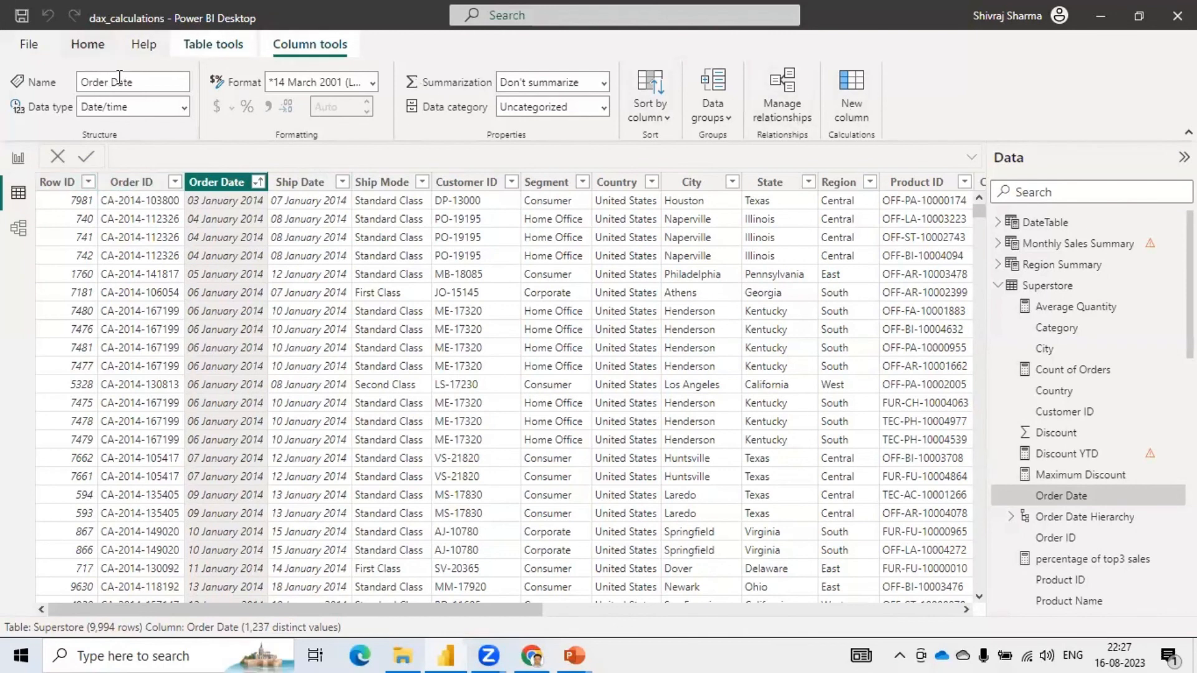
click(87, 43)
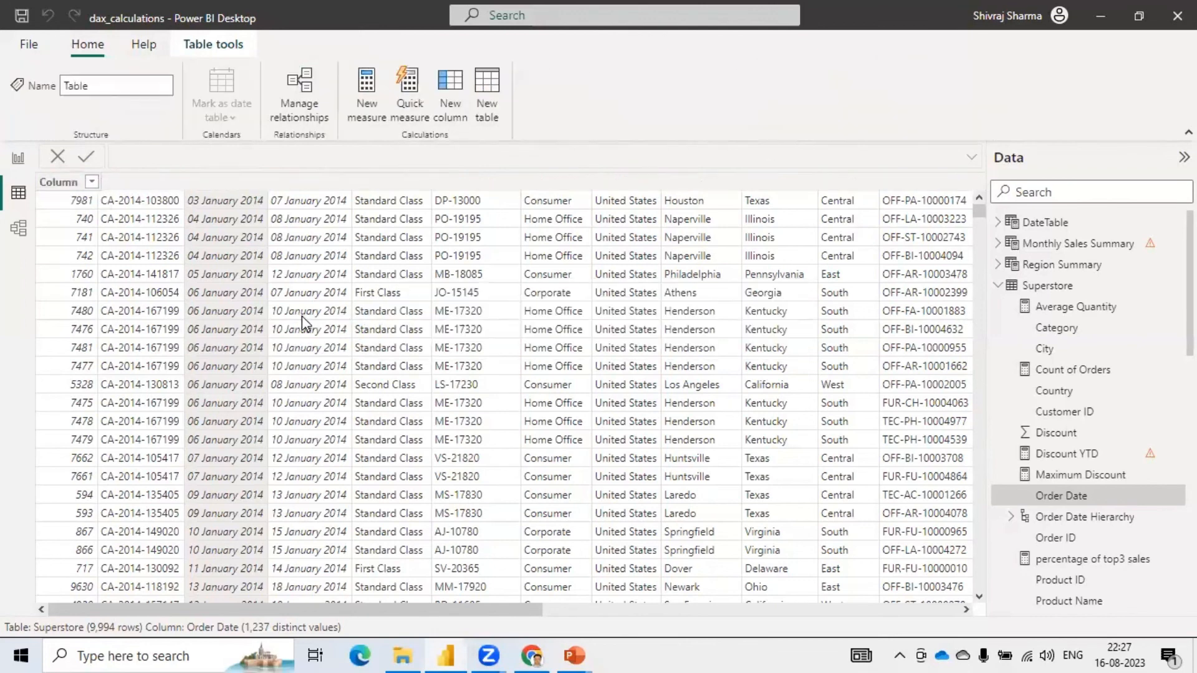
key(ctrl+a)
text(Monthly Sales Summary = SUMMARIZE('Orders', 'Orders'[Order Date].[Month], "Total Sales", SUM('Orders'[Sales])))
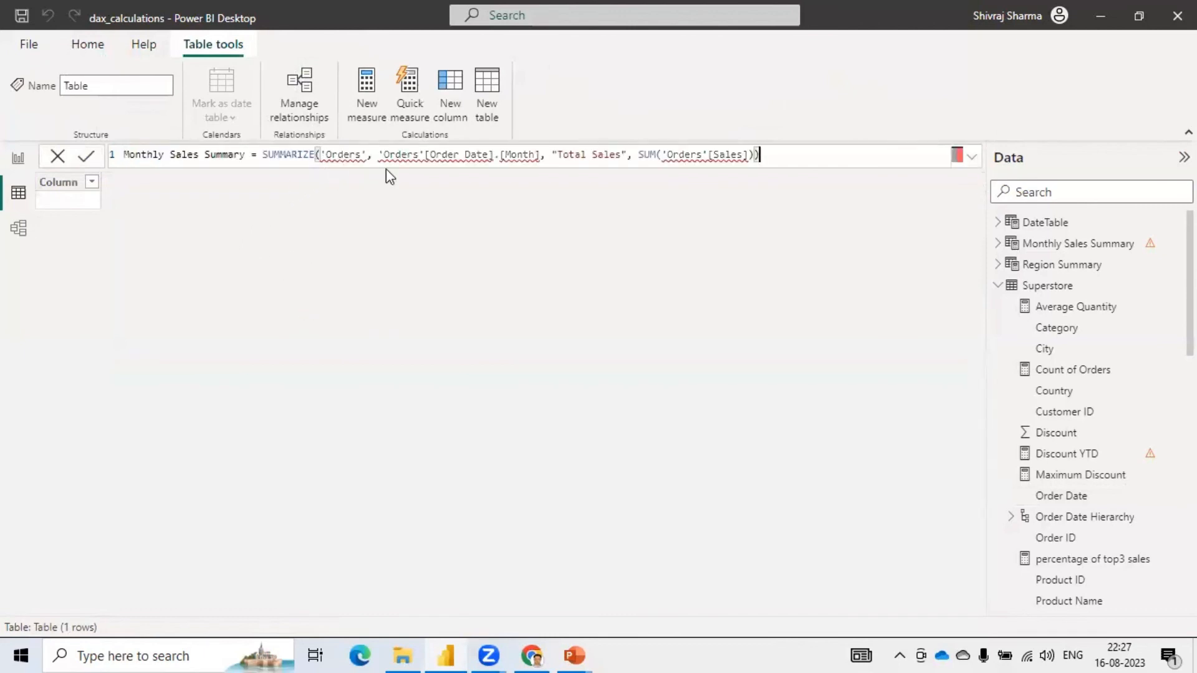
click(538, 155)
Switch to the PowerPoint slide show and advance from the data summarizing slide to the closing slide.
mouse_move(577, 654)
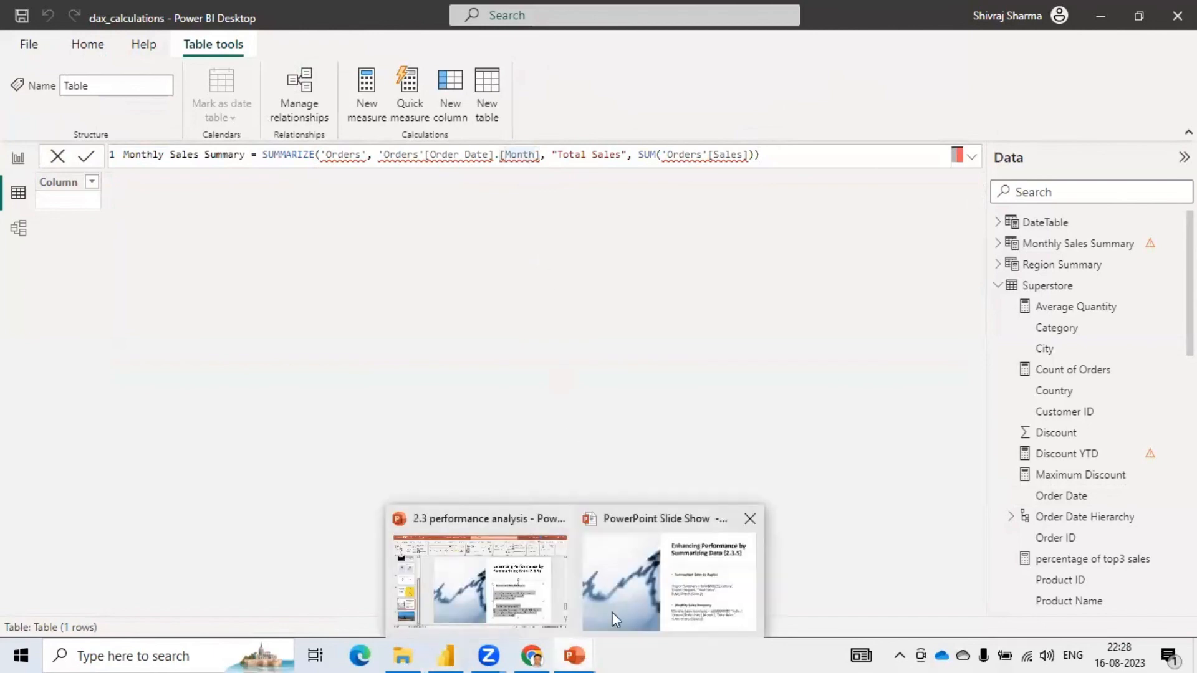
click(611, 617)
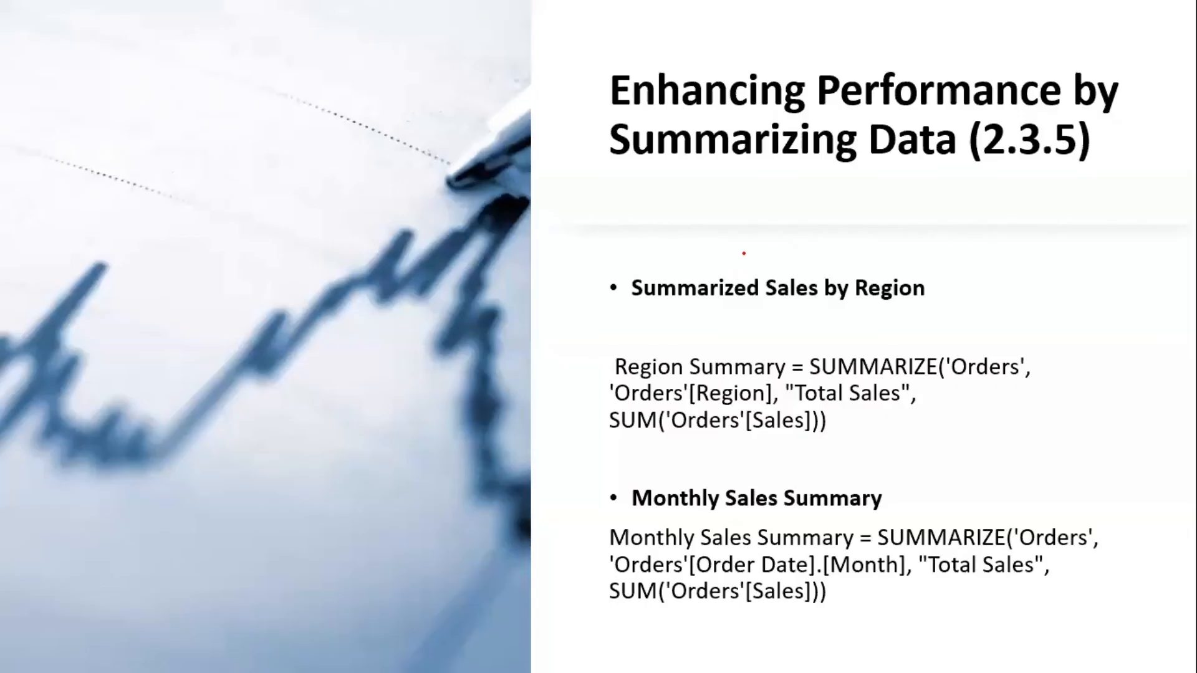
key(Right)
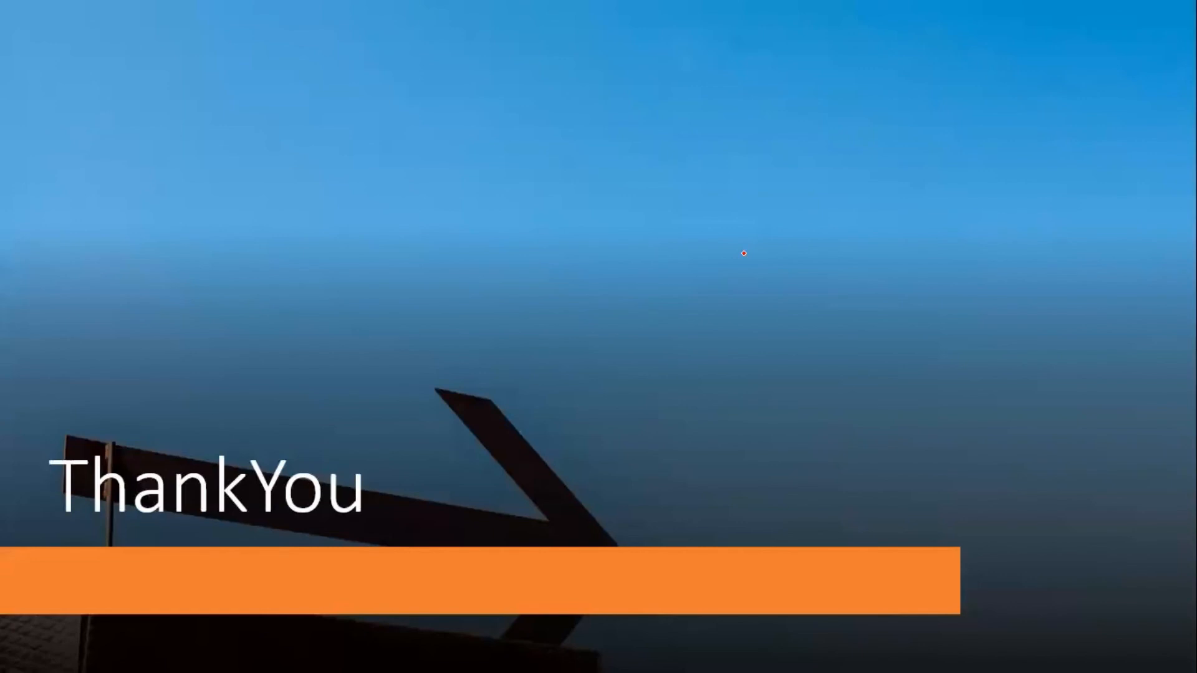